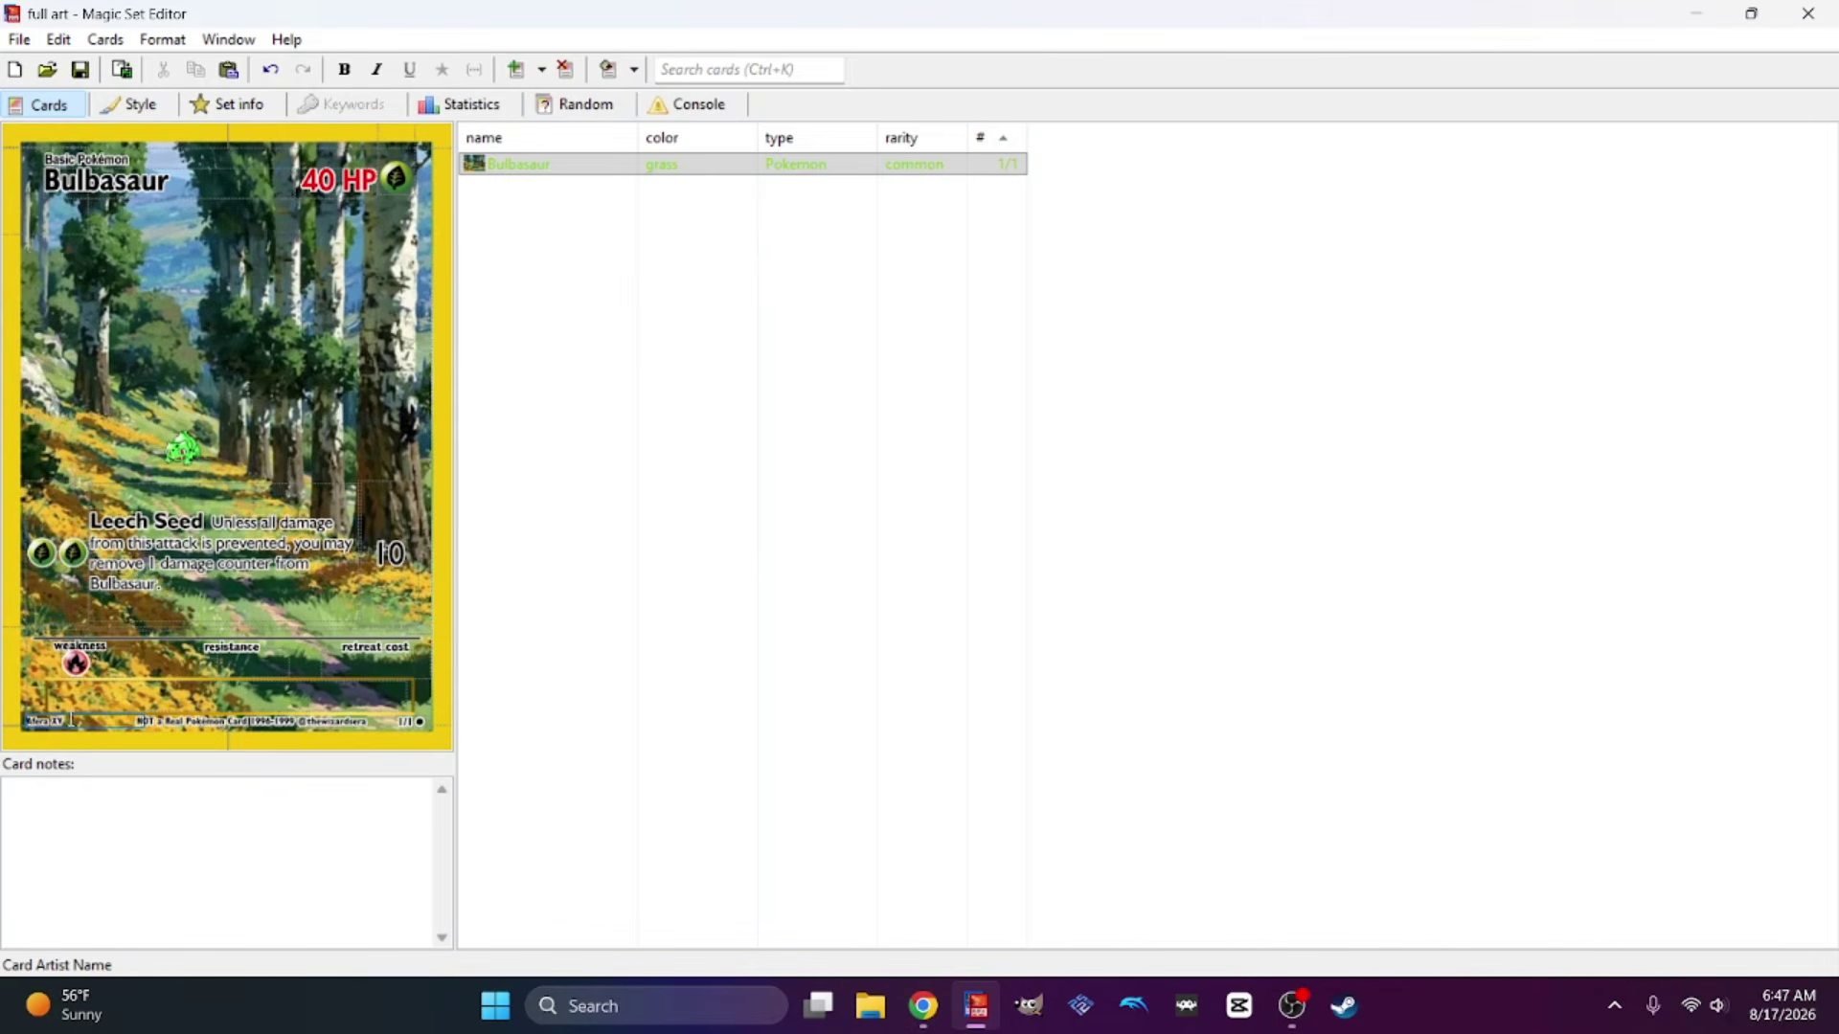
drag(65, 722, 24, 722)
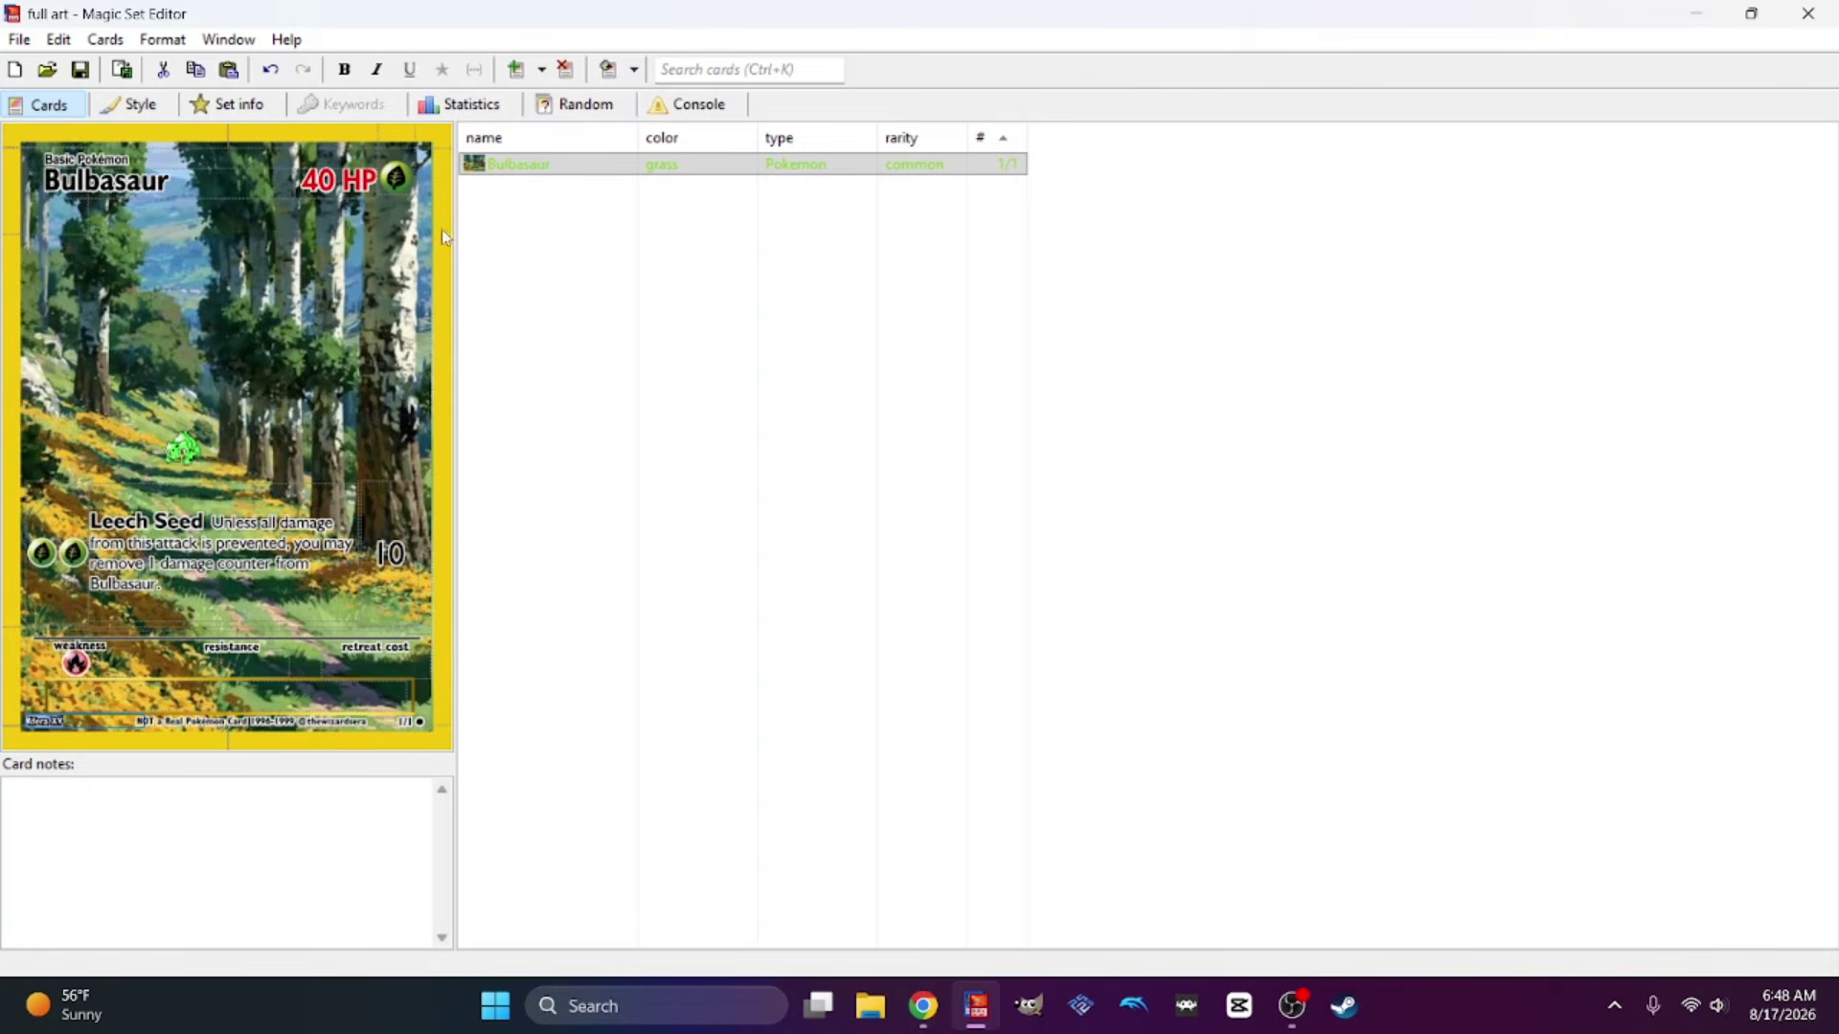
Switch to GIMP, open the recent image Nathaniels Growlithe.png and hide its layer.
click(1693, 17)
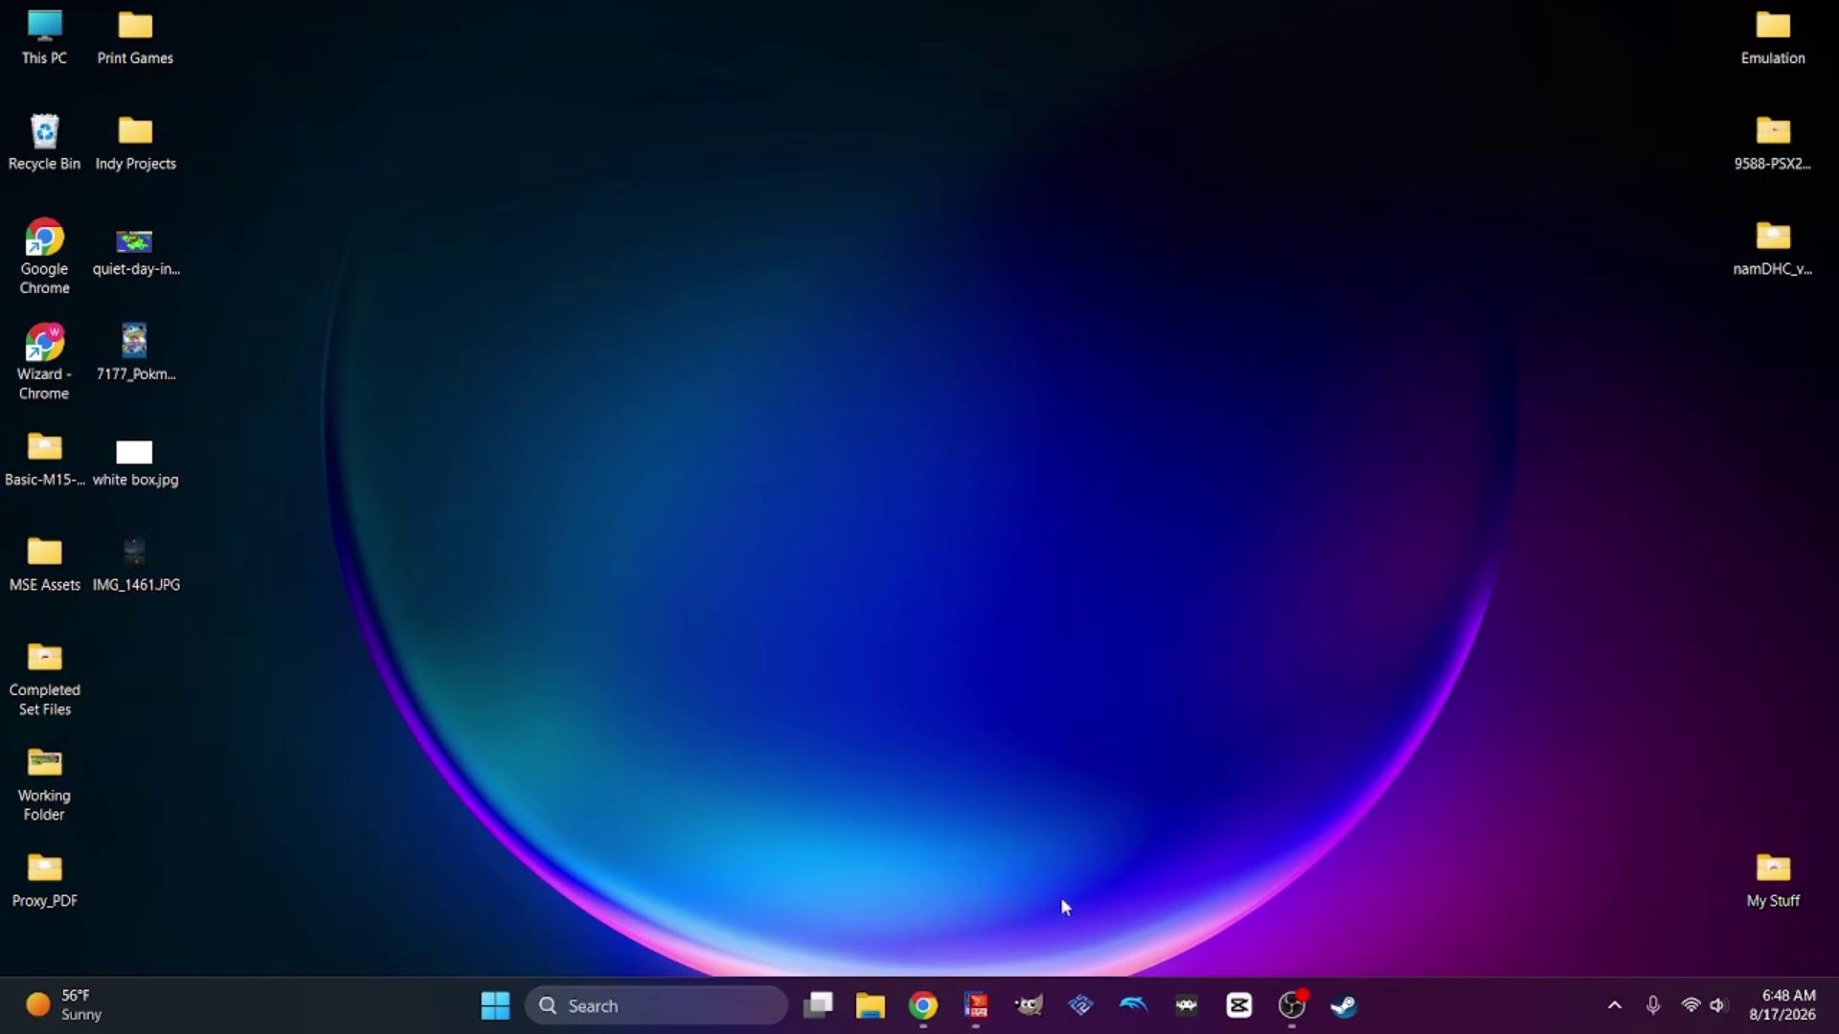
click(1031, 1006)
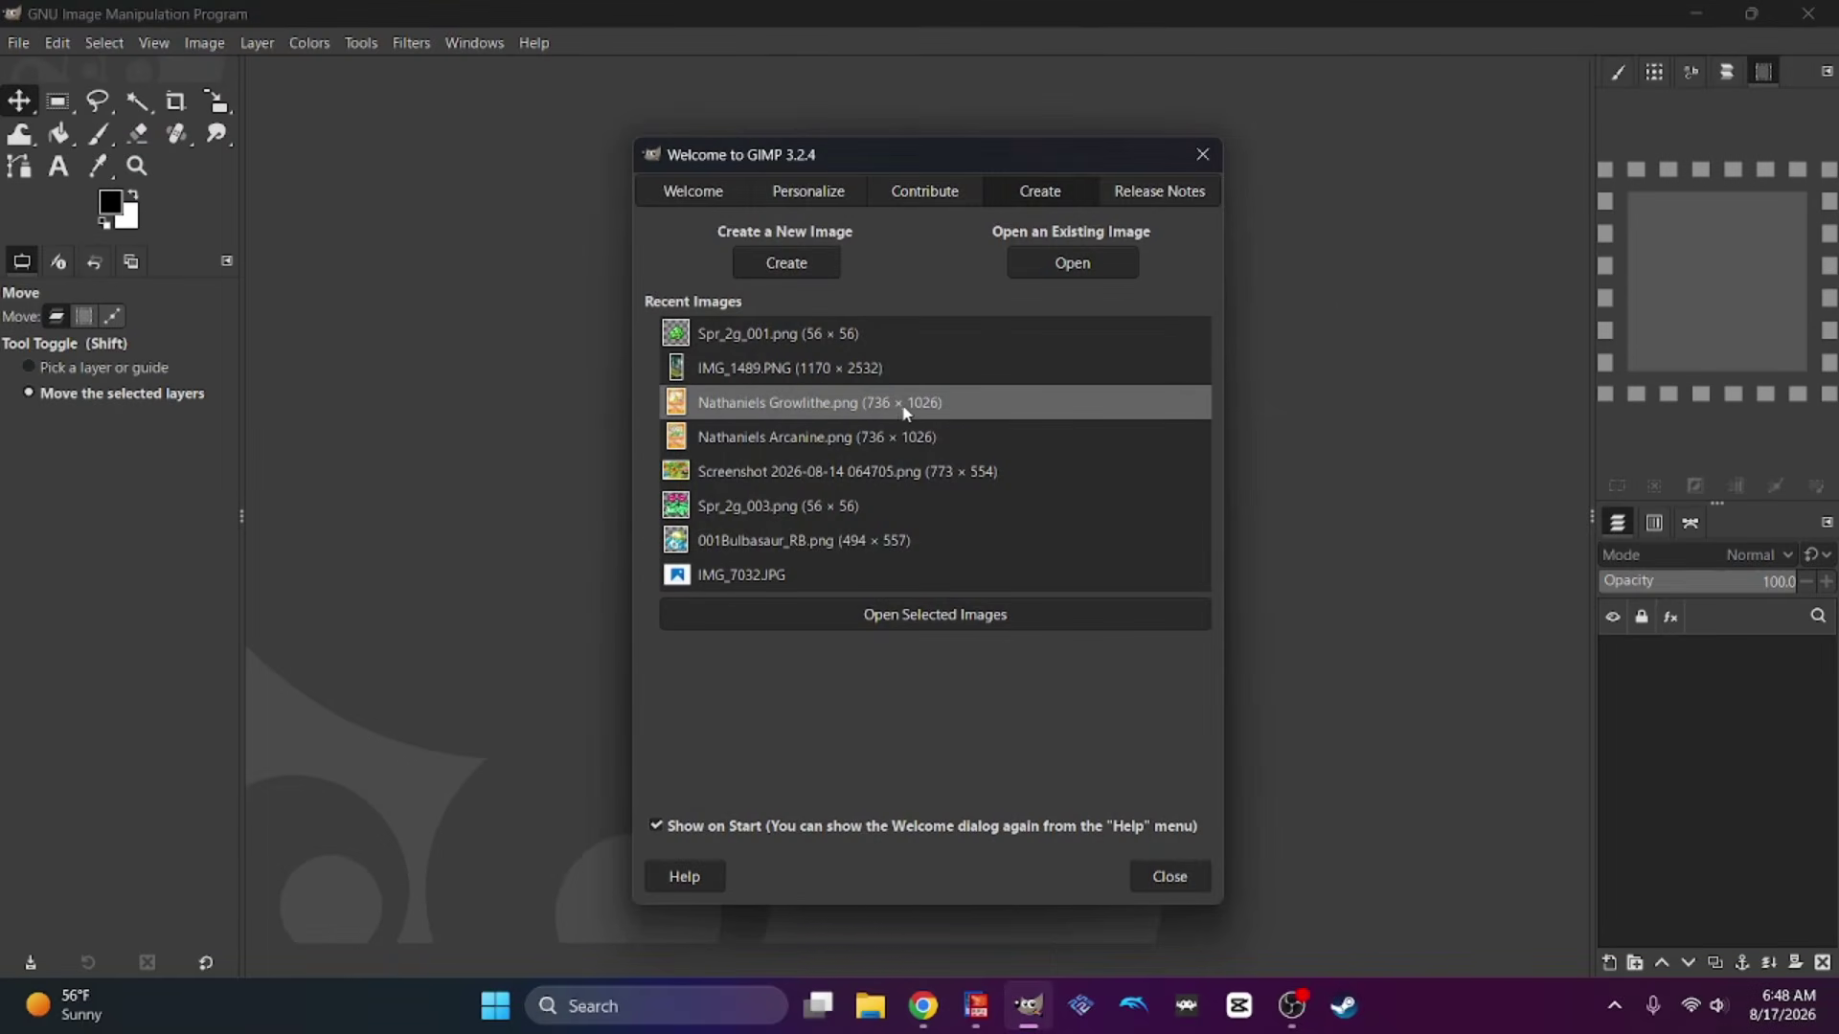
double_click(808, 403)
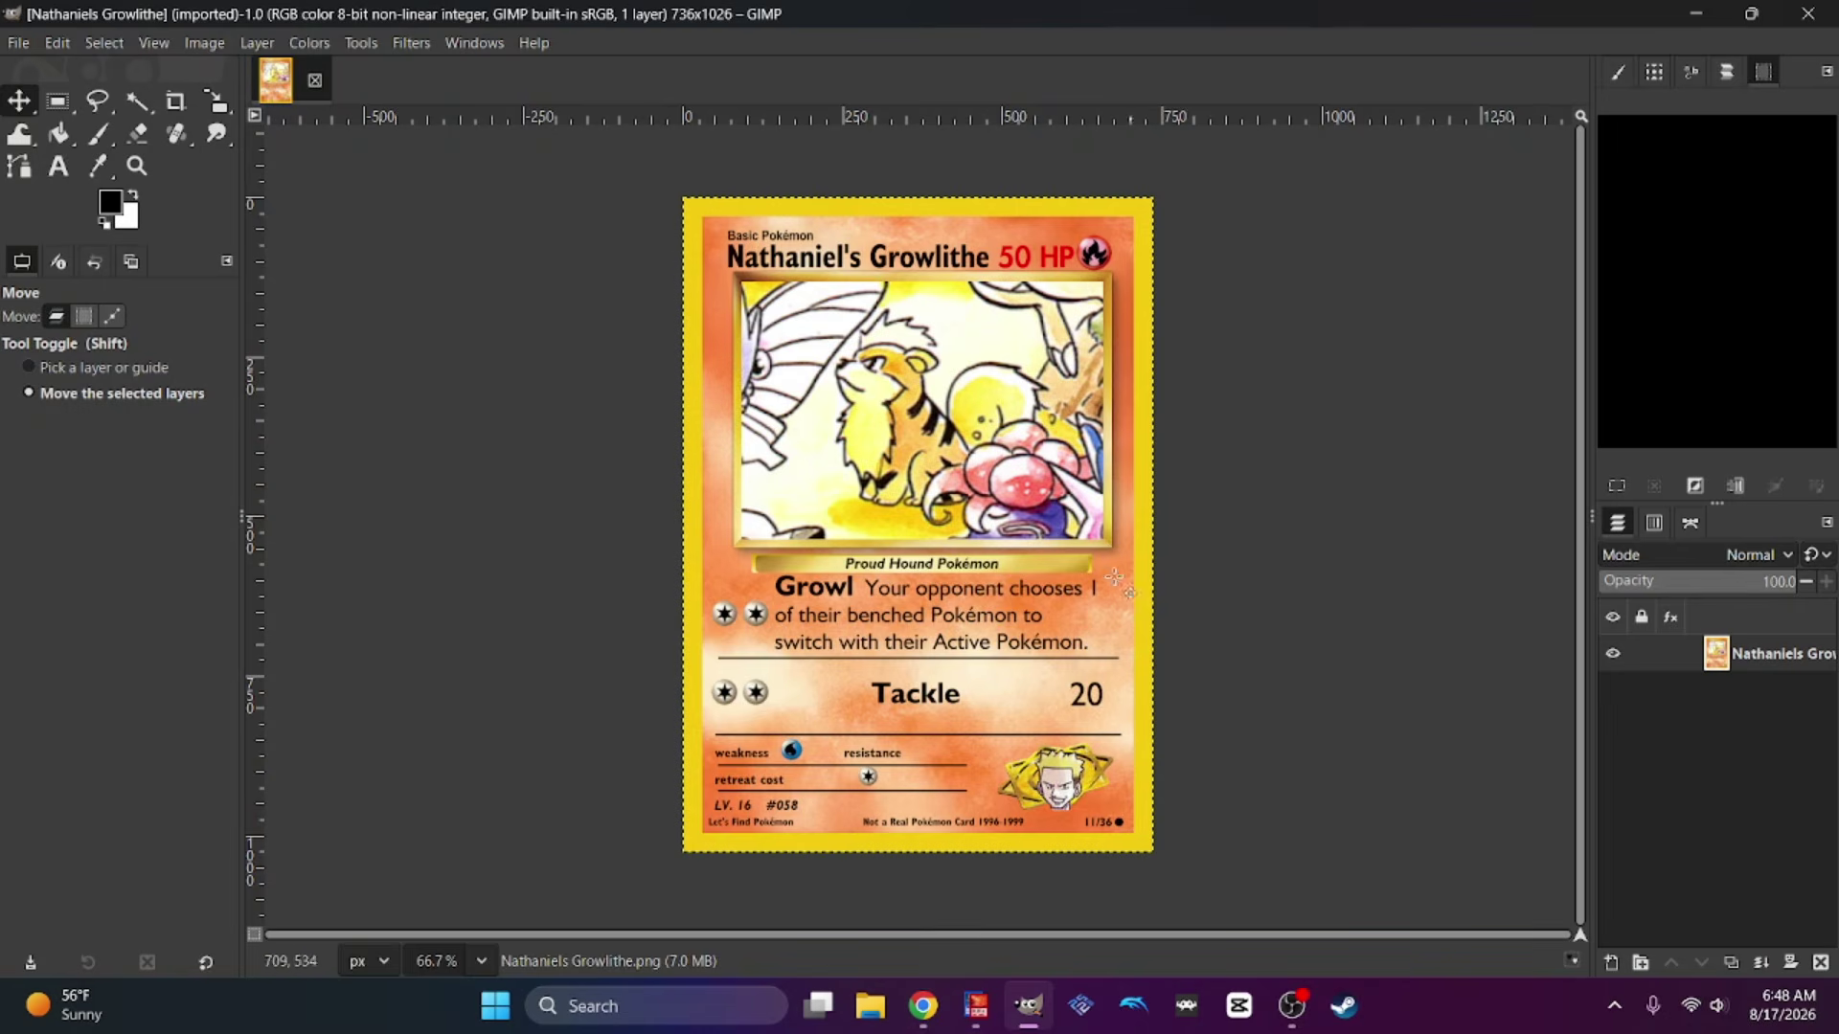
click(1613, 655)
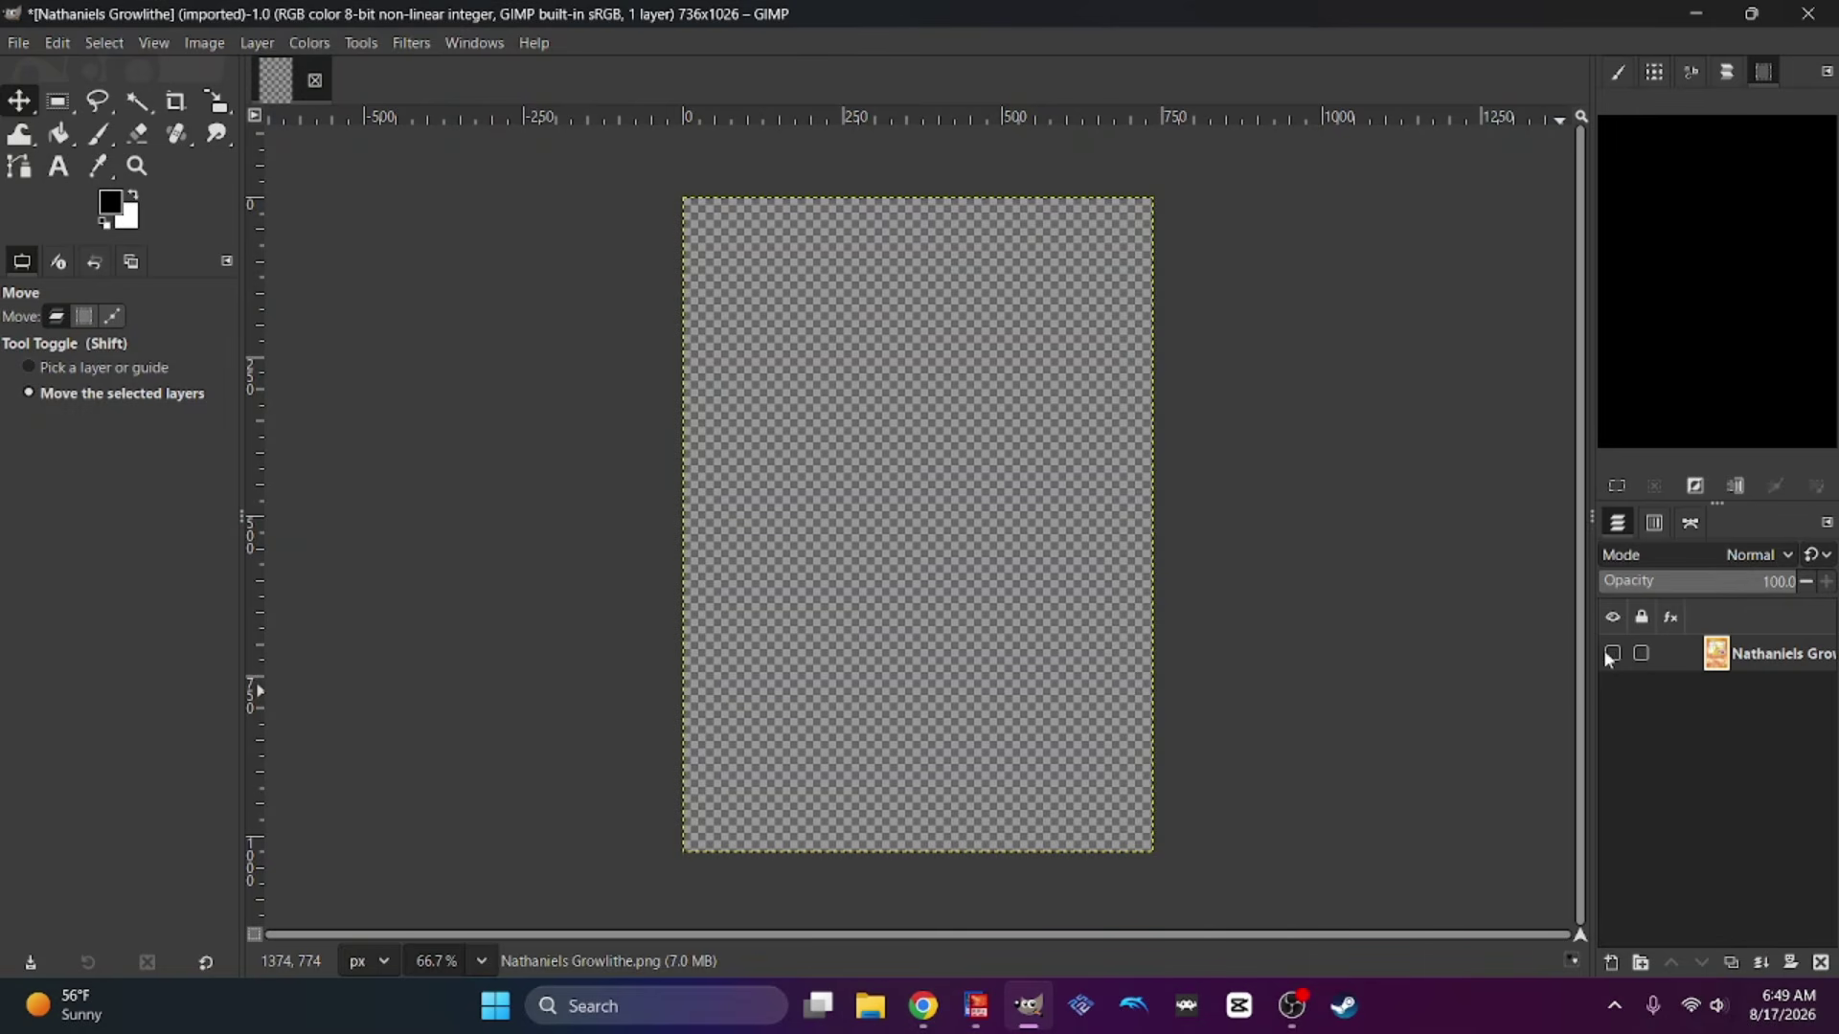
Add IMG_1461.JPG from the Desktop folder to the open image as a new layer.
click(17, 44)
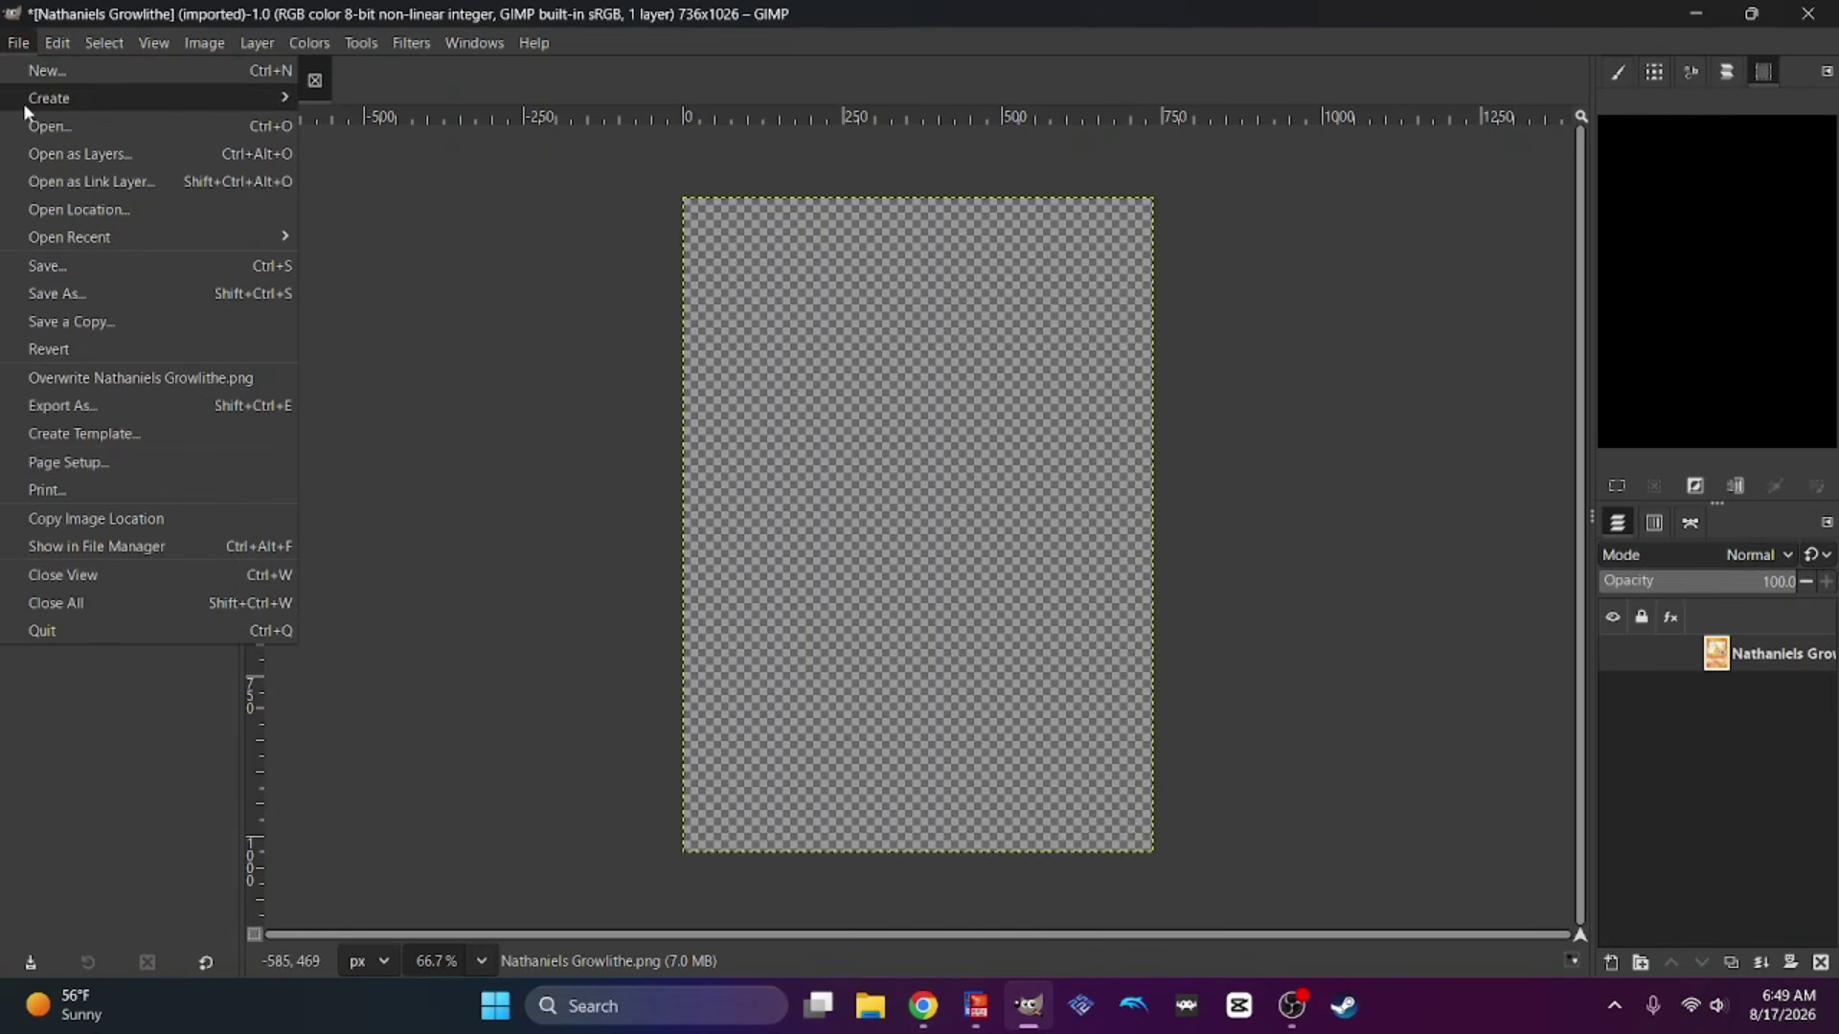
click(93, 156)
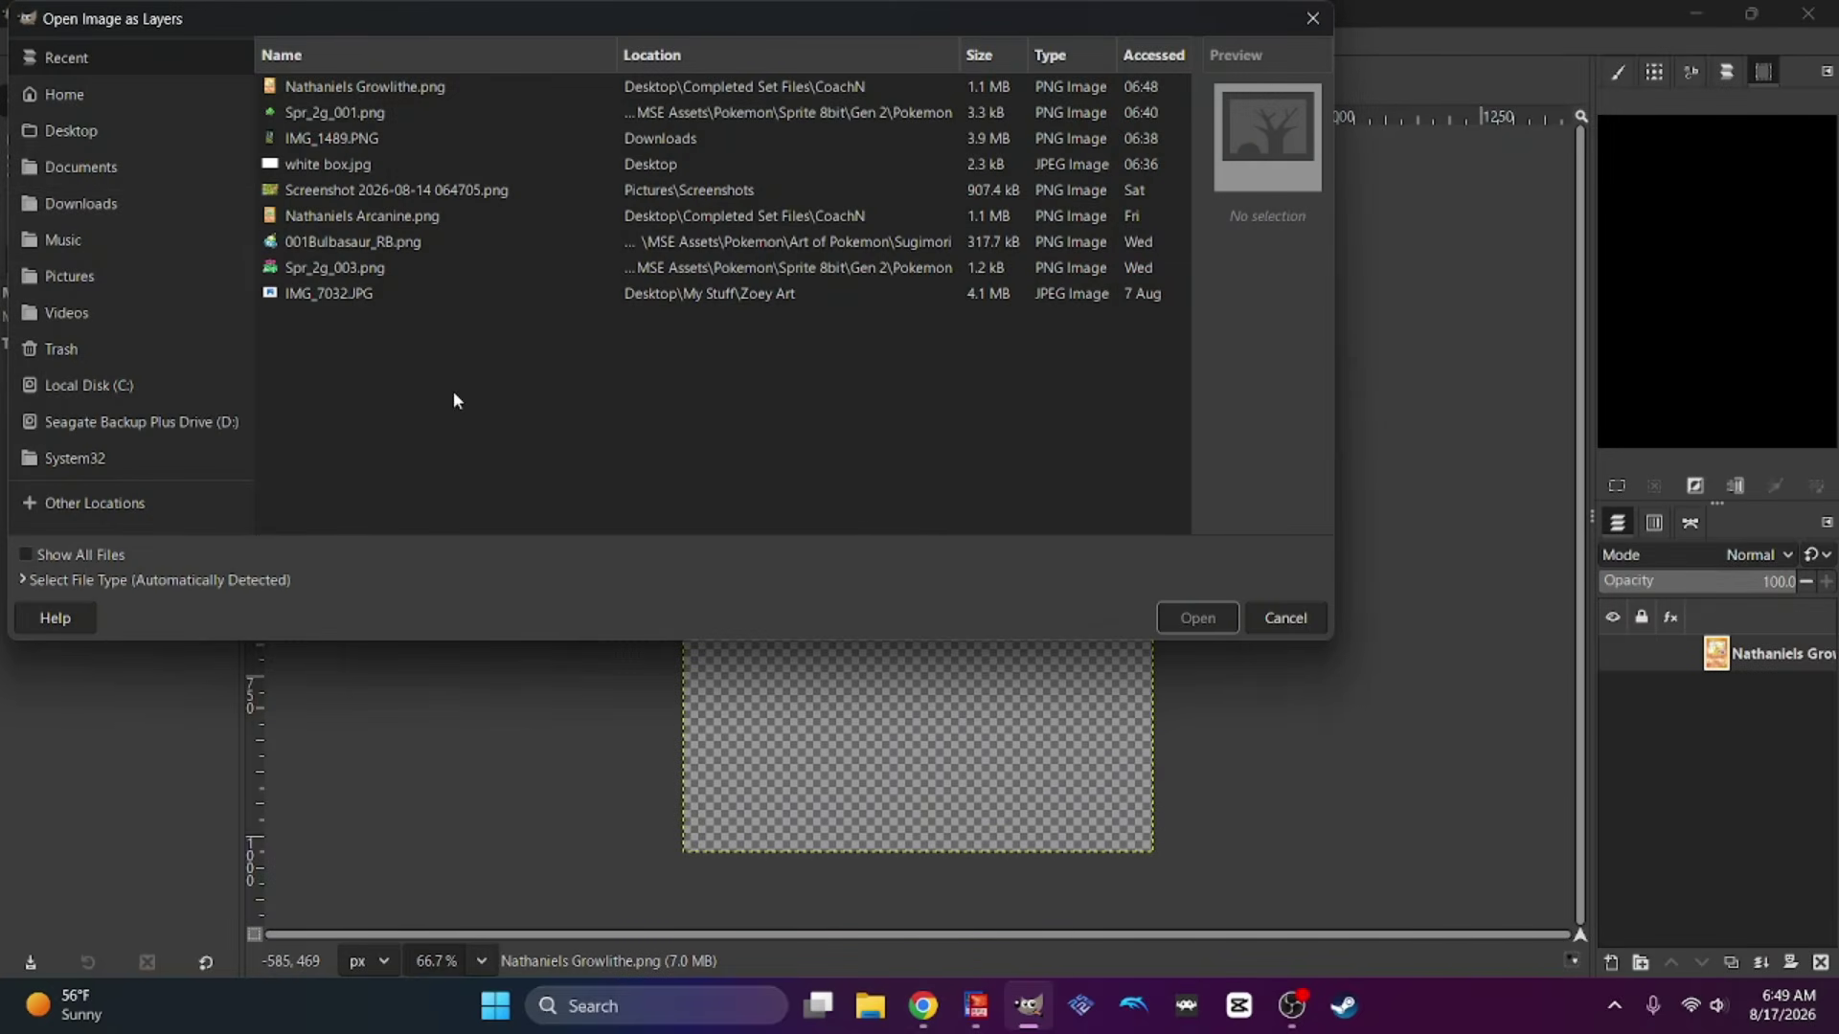
click(76, 132)
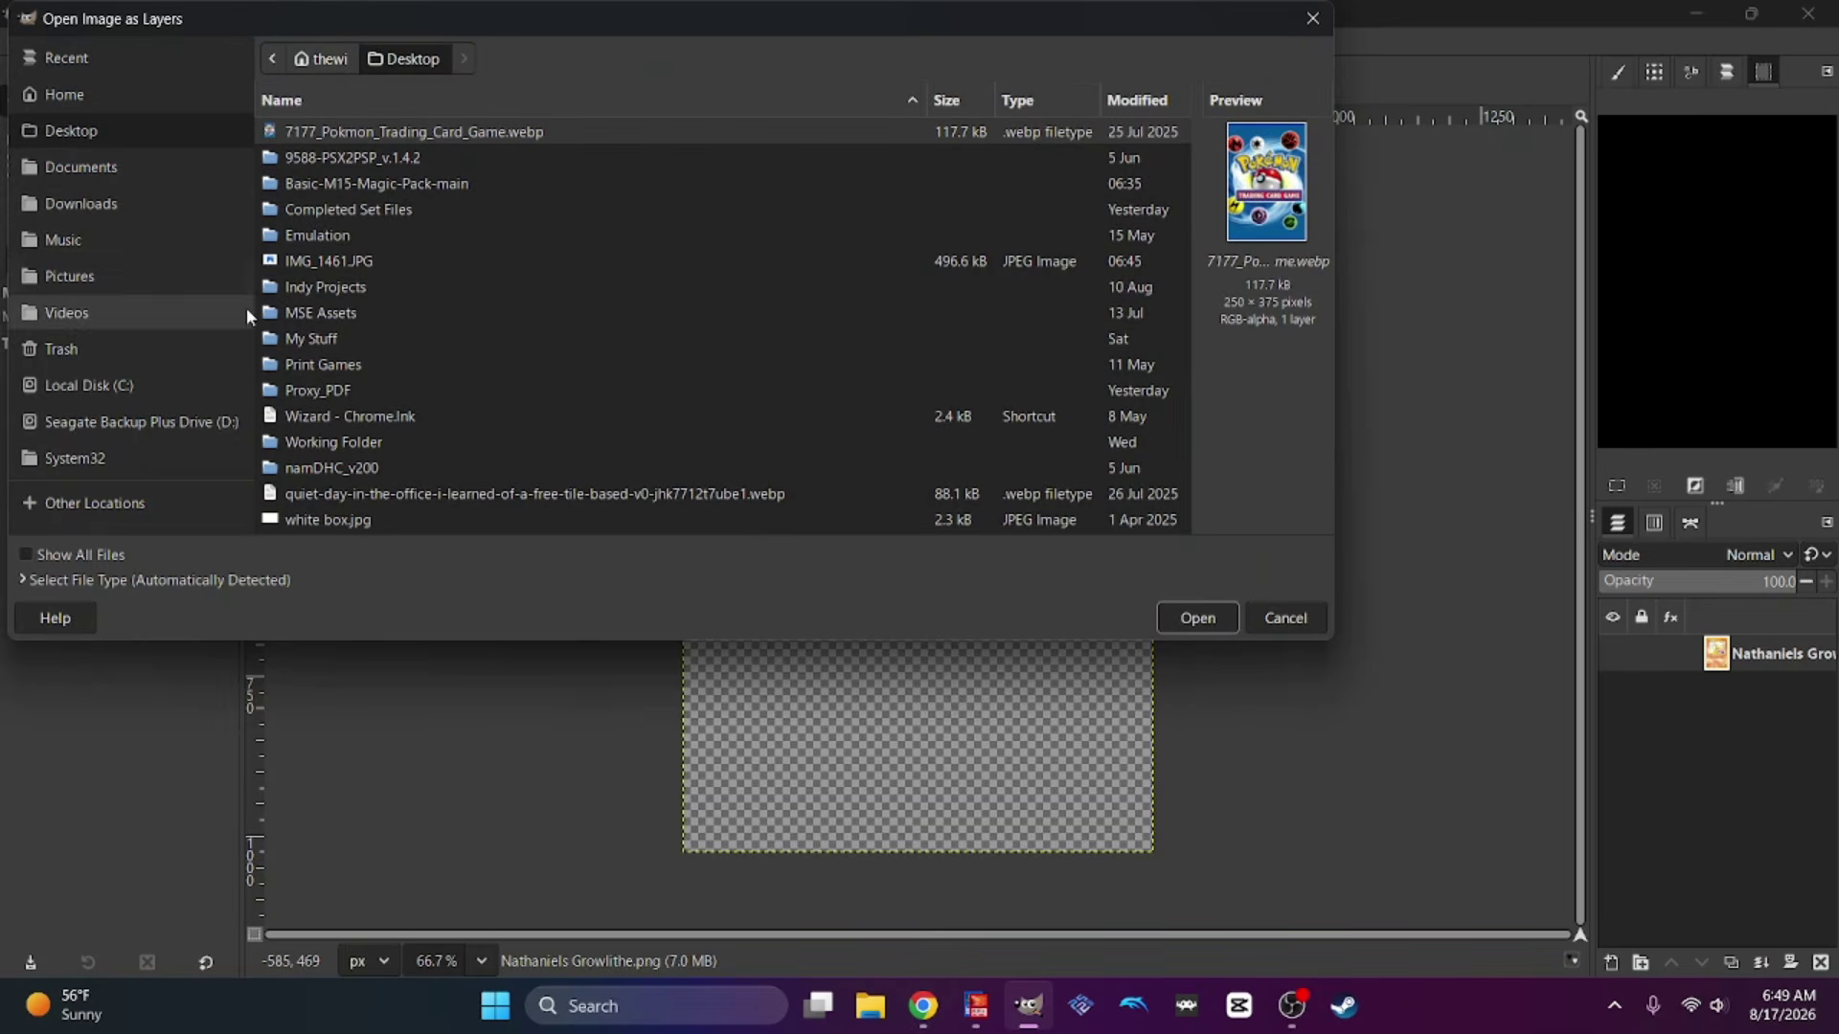
click(366, 260)
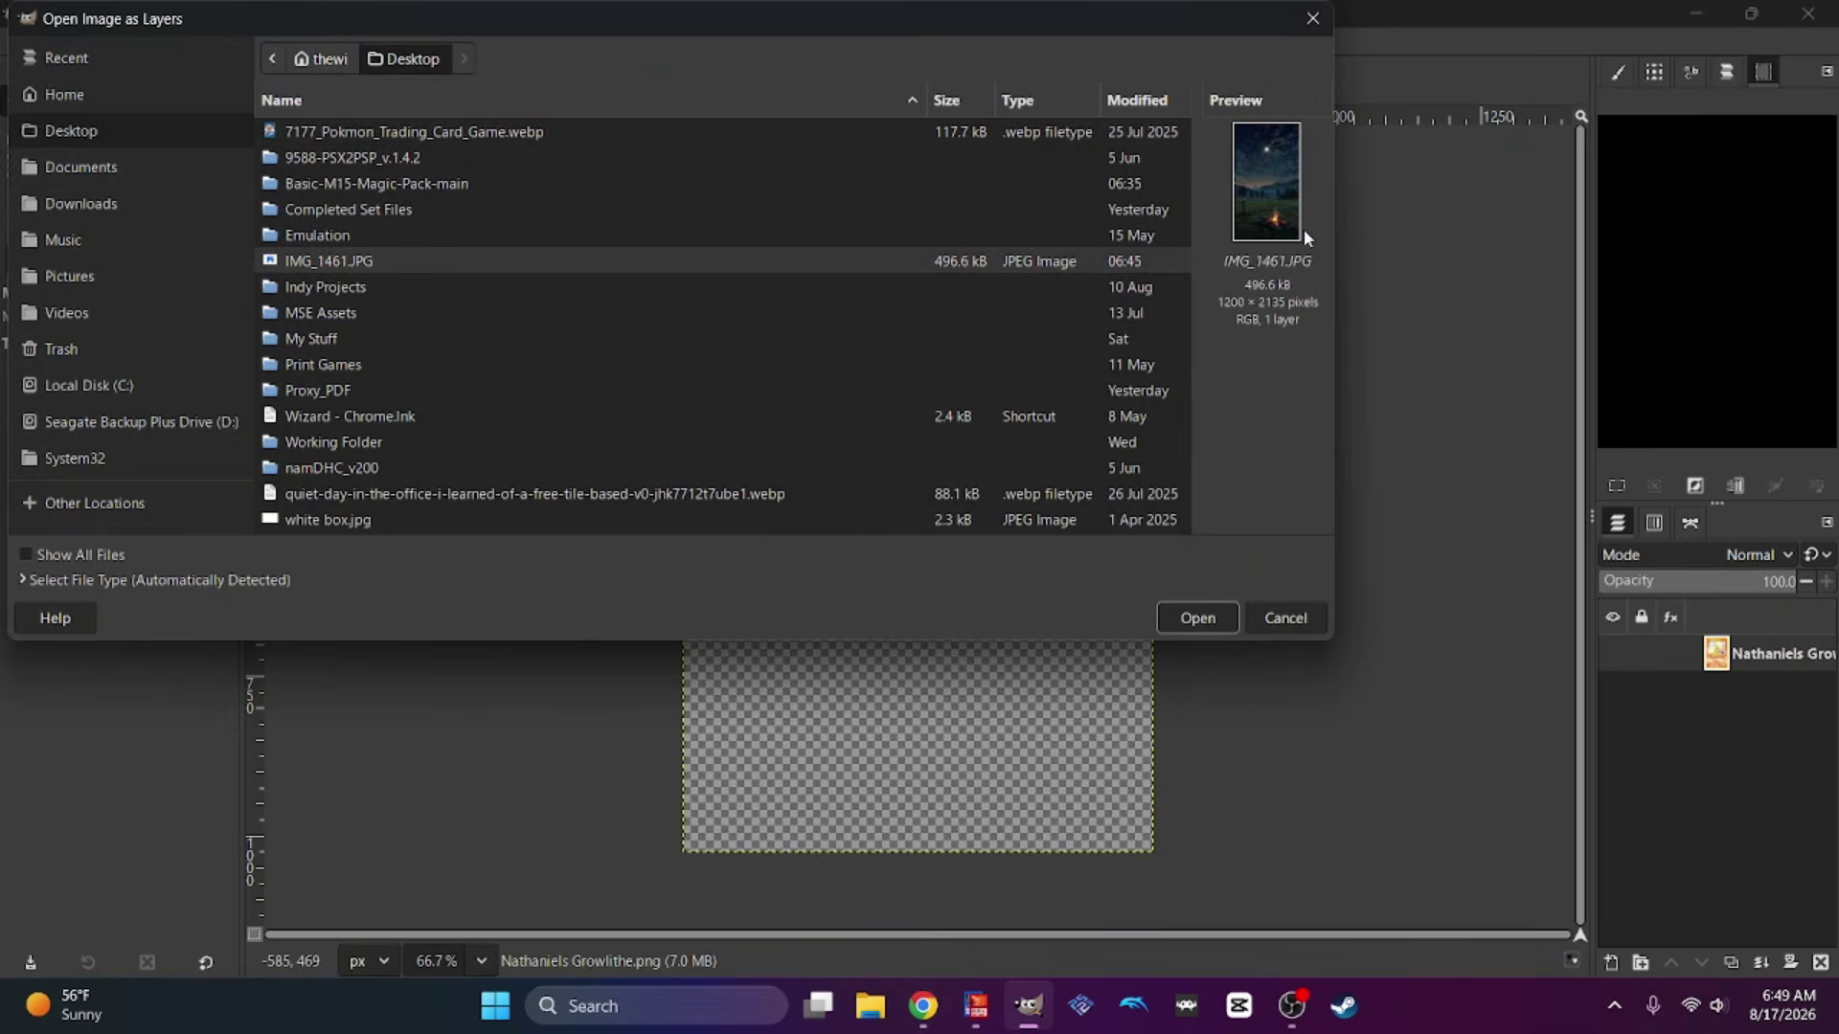
click(1197, 618)
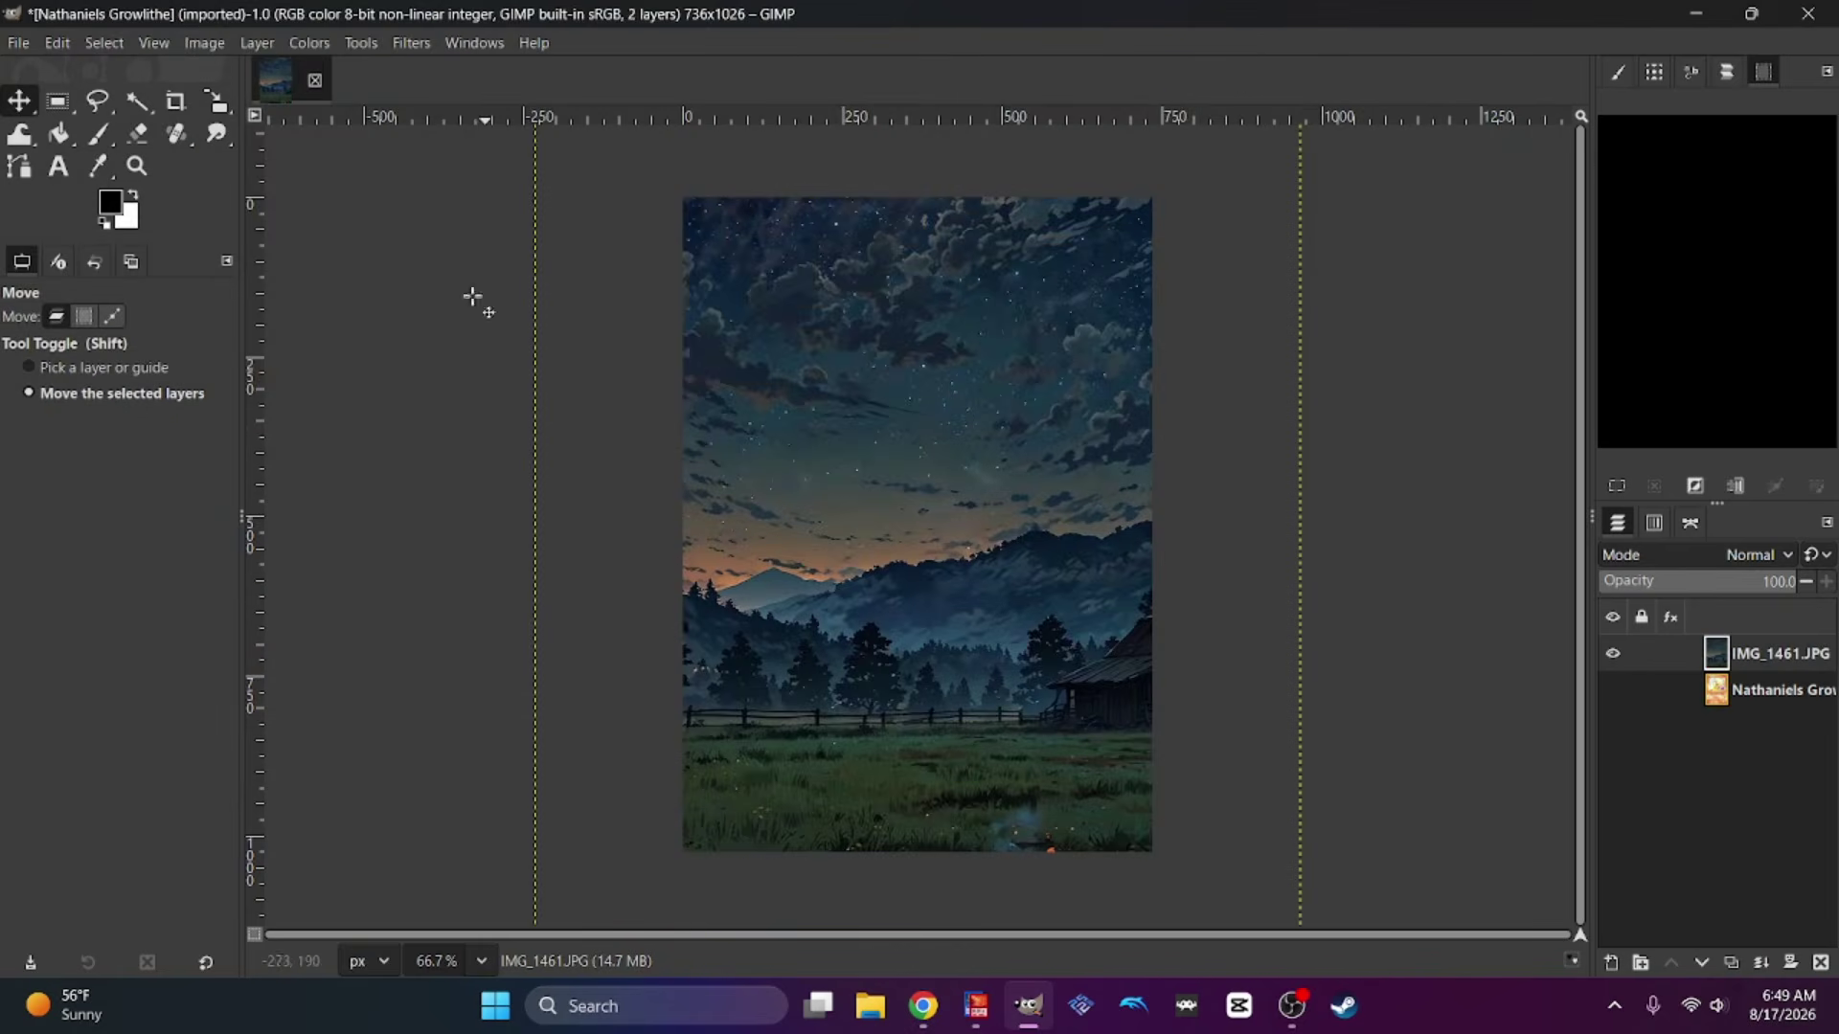
Scale the IMG_1461.JPG layer proportionally down to about 798 × 1420 pixels.
click(483, 960)
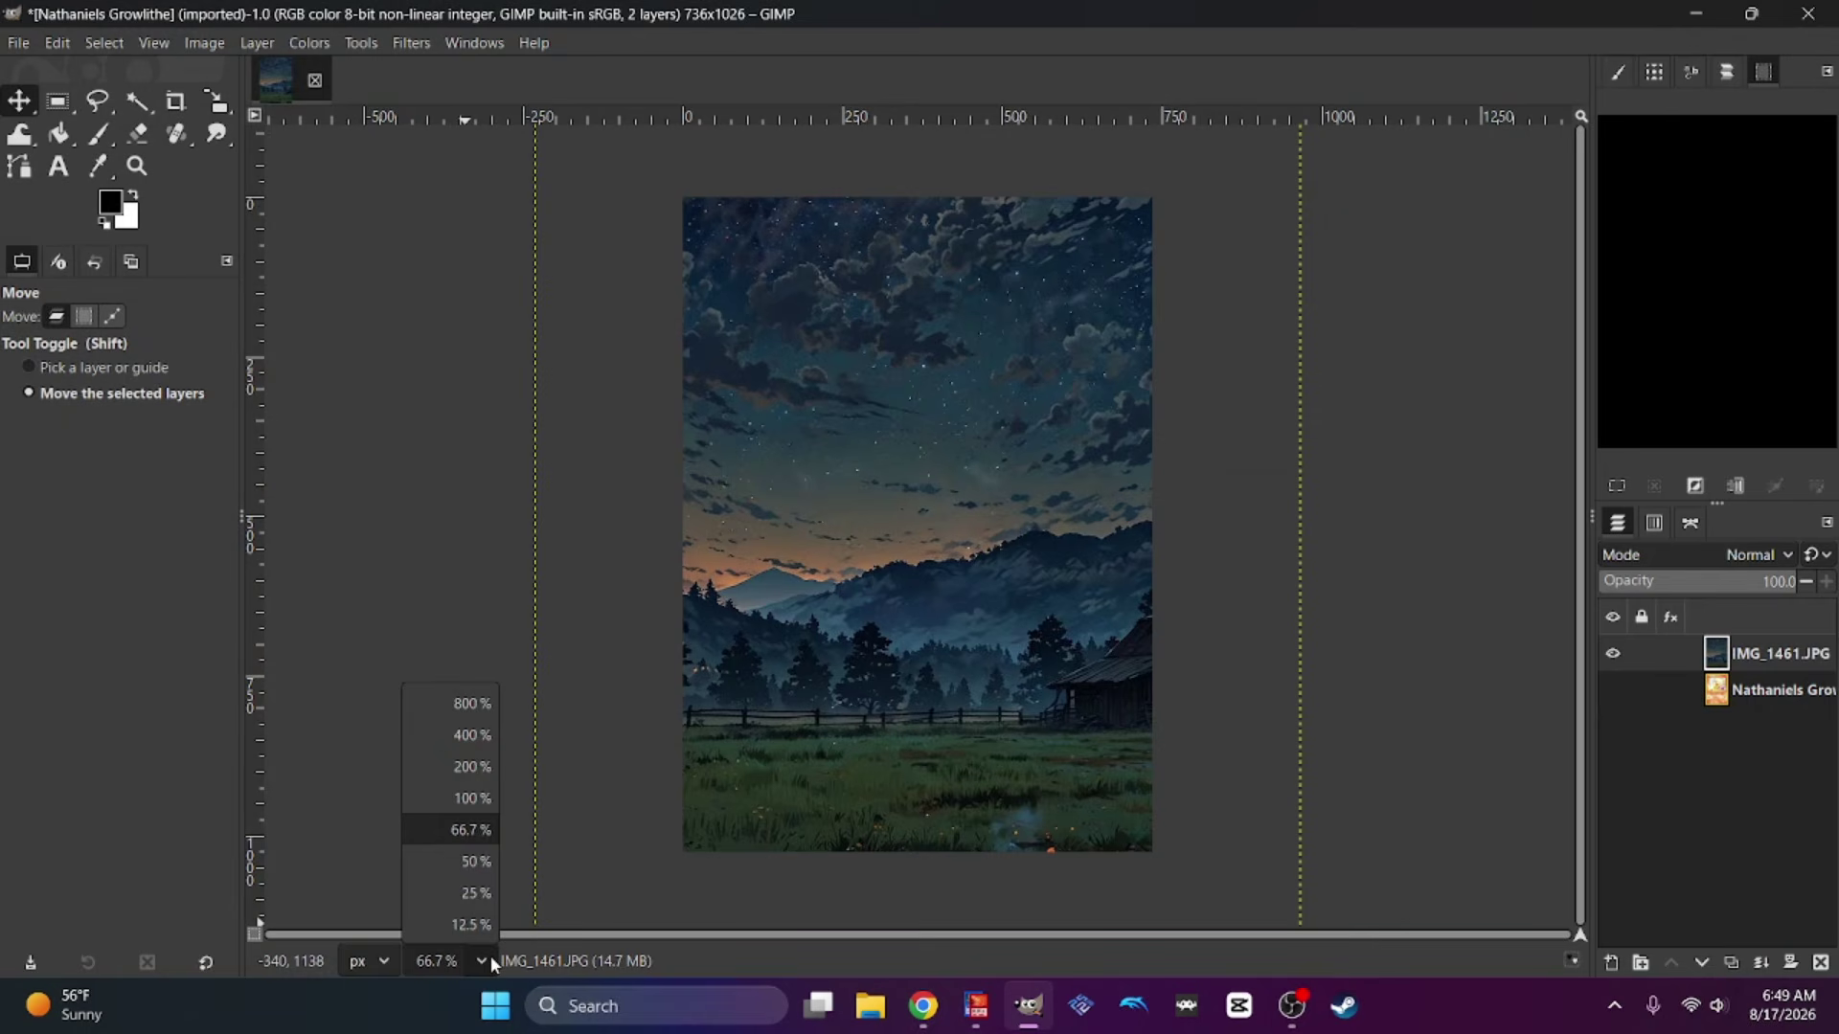
click(476, 892)
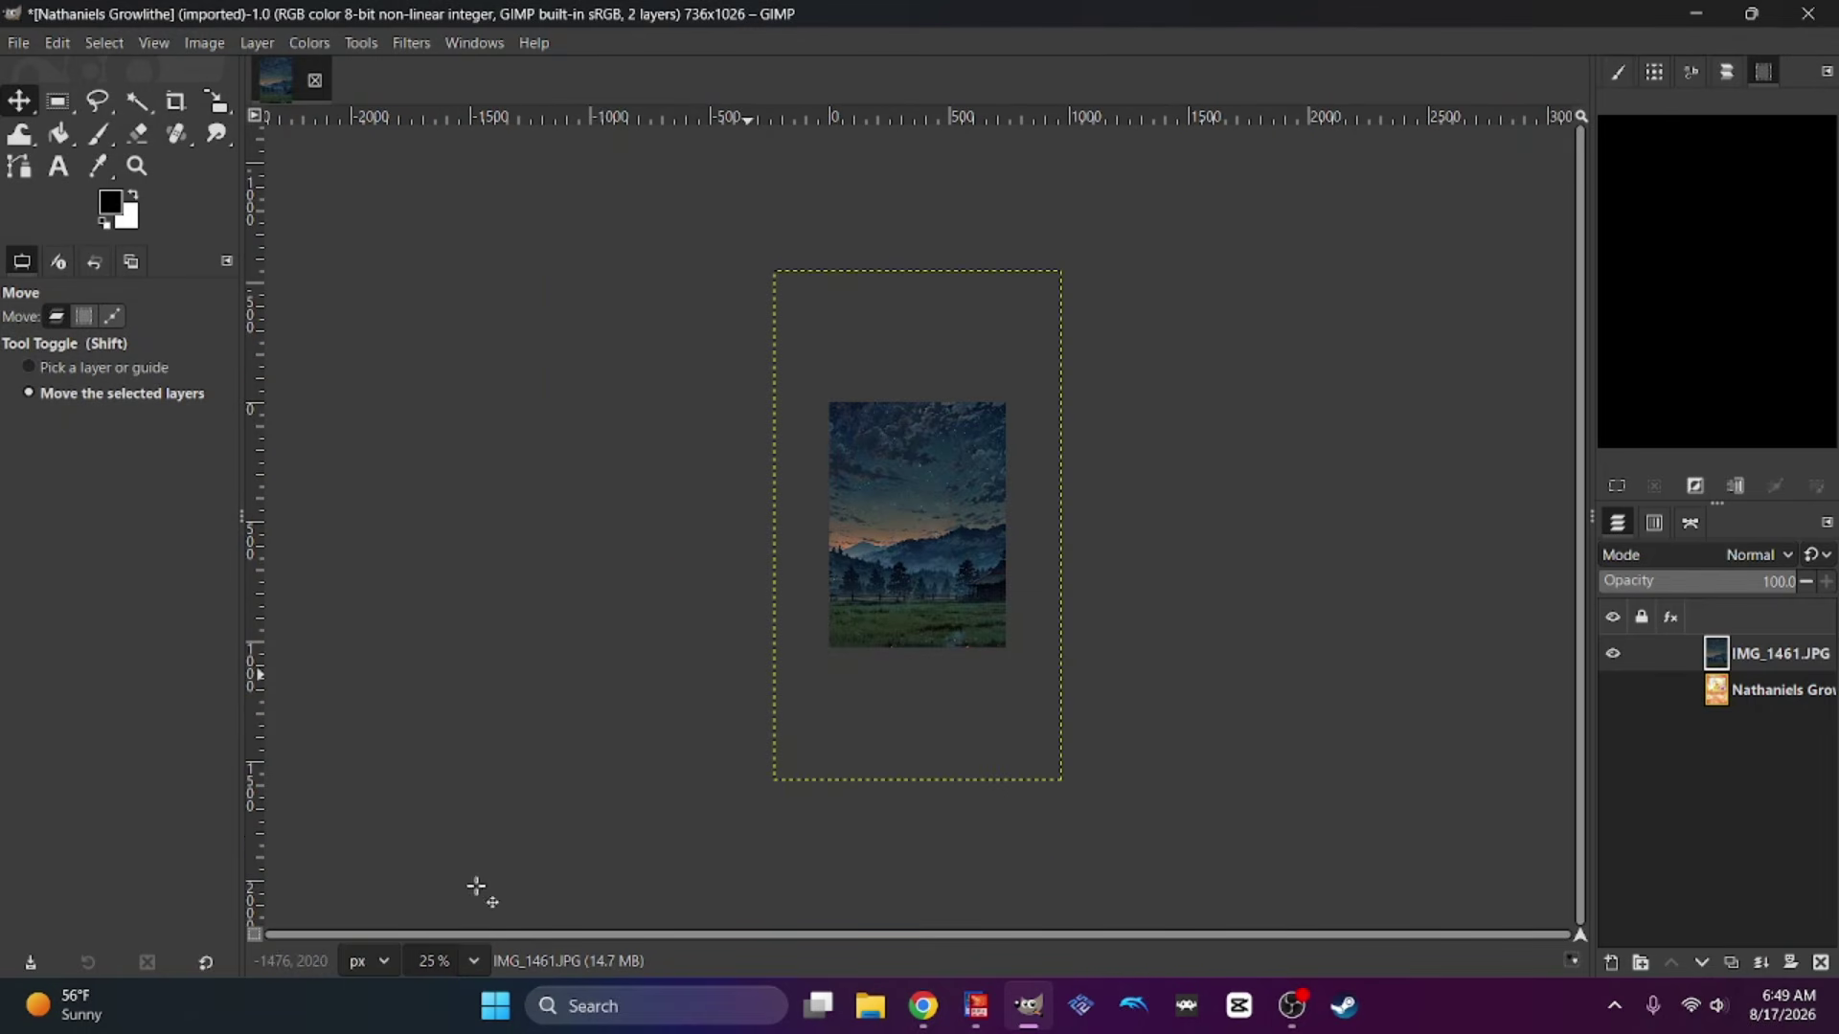
click(360, 46)
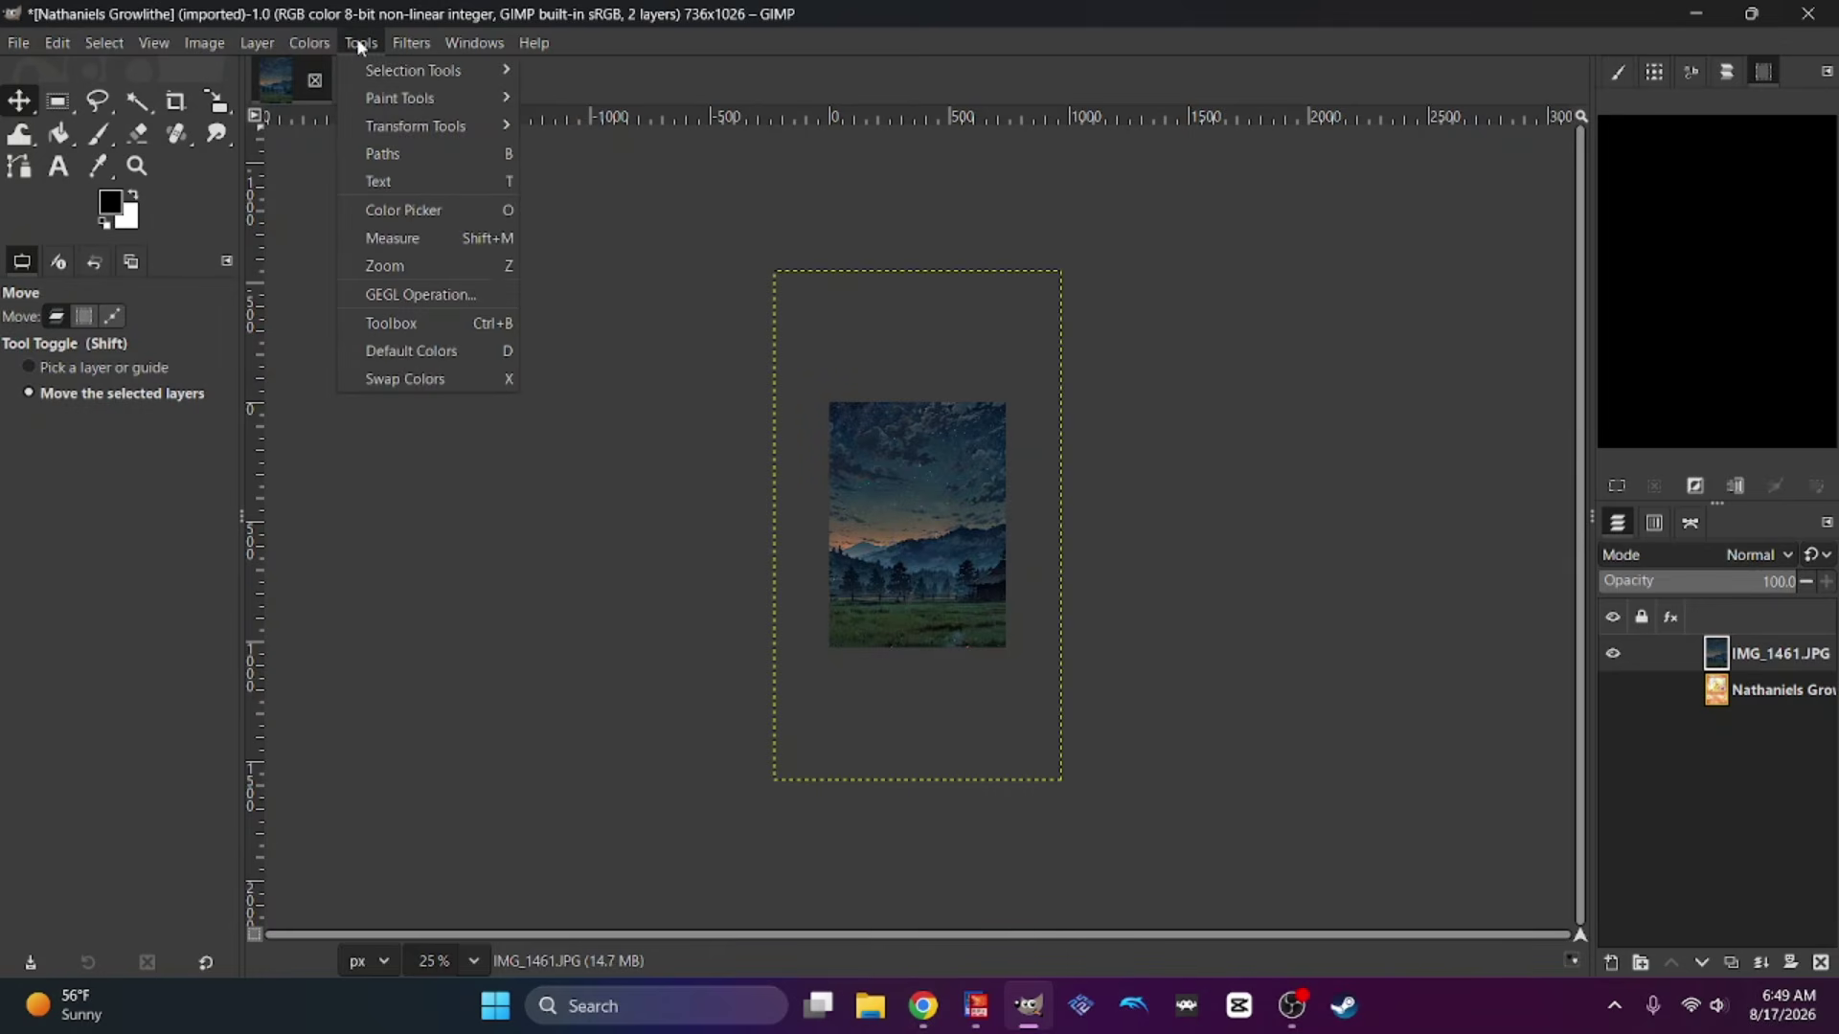
mouse_move(445, 126)
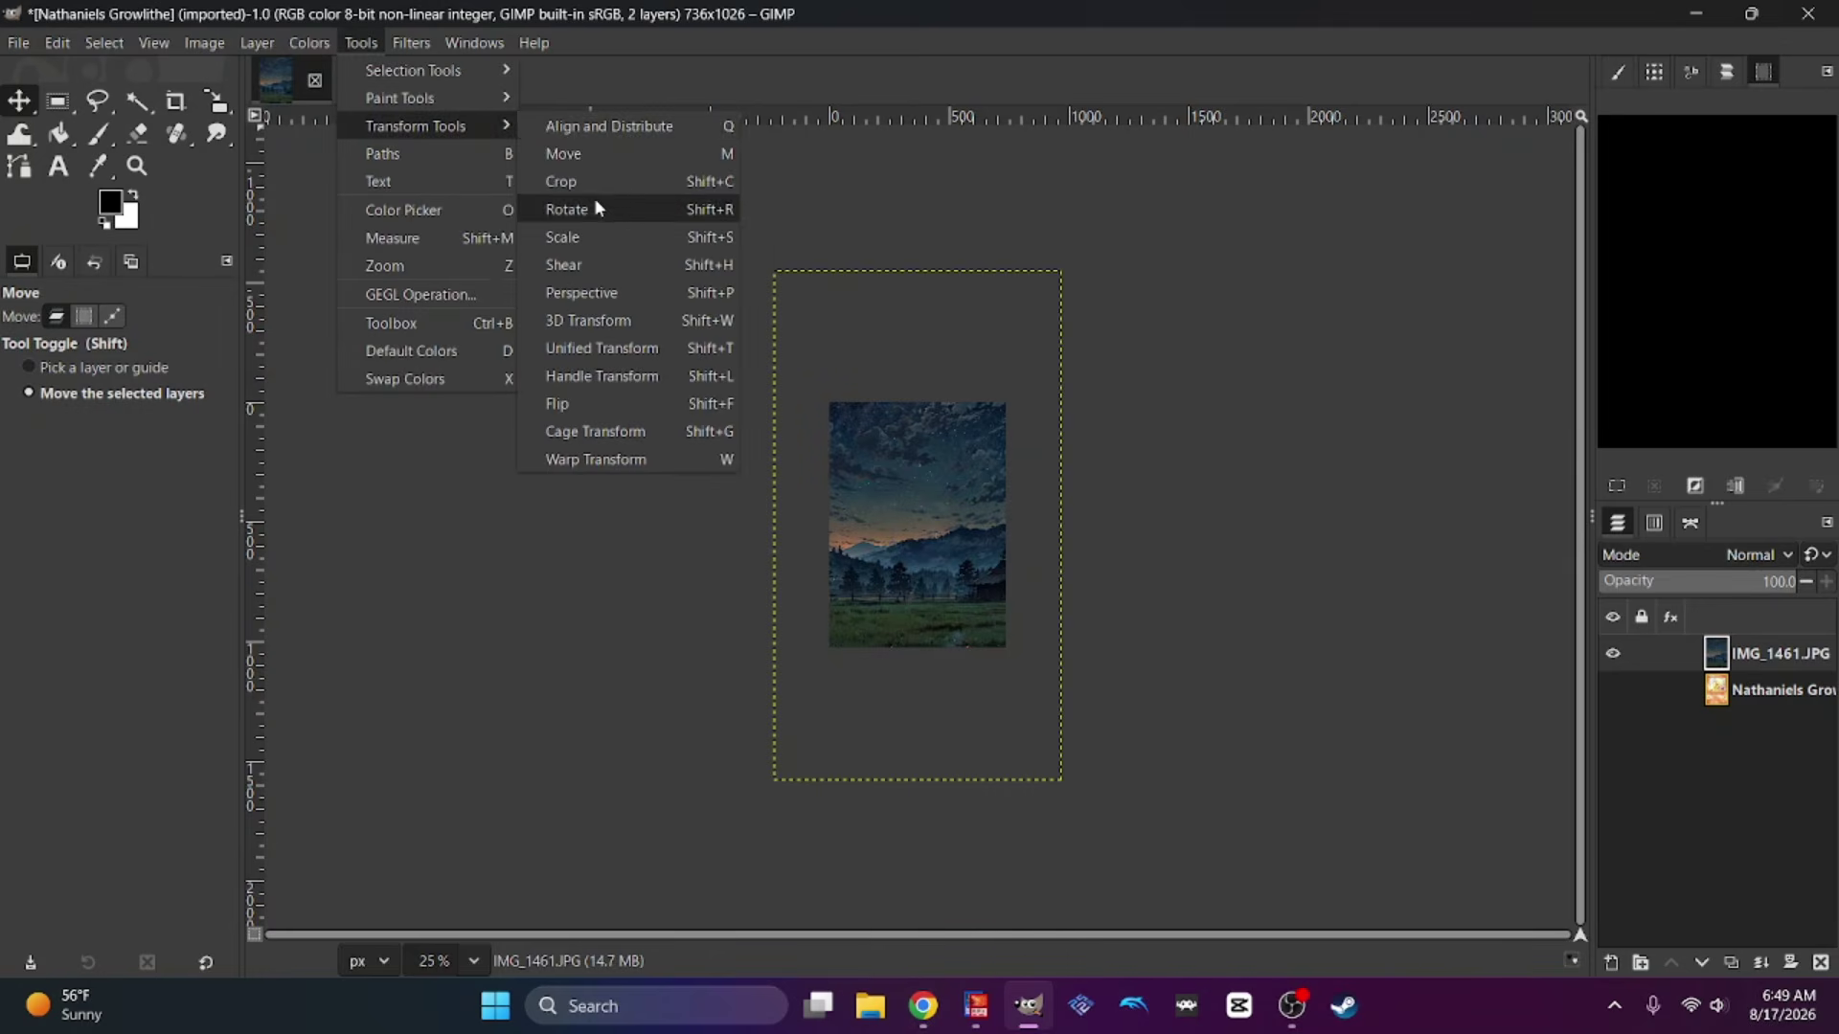
click(595, 237)
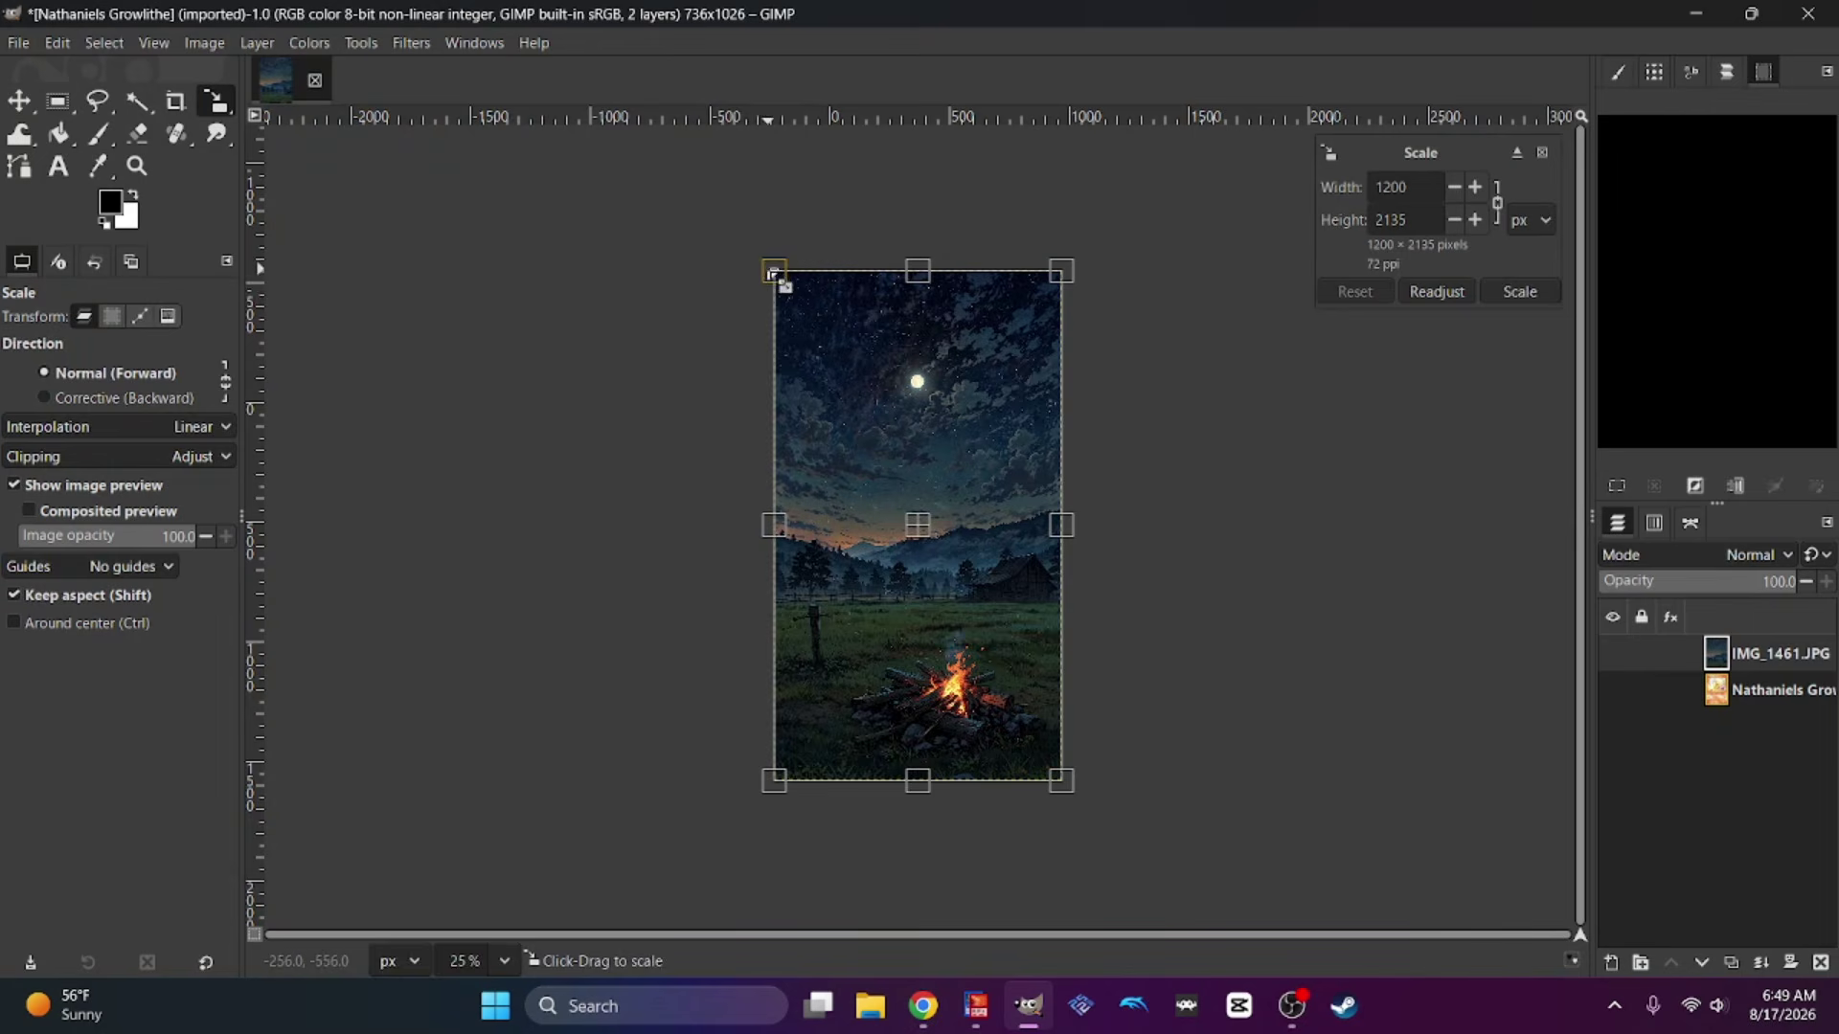
drag(773, 274, 876, 444)
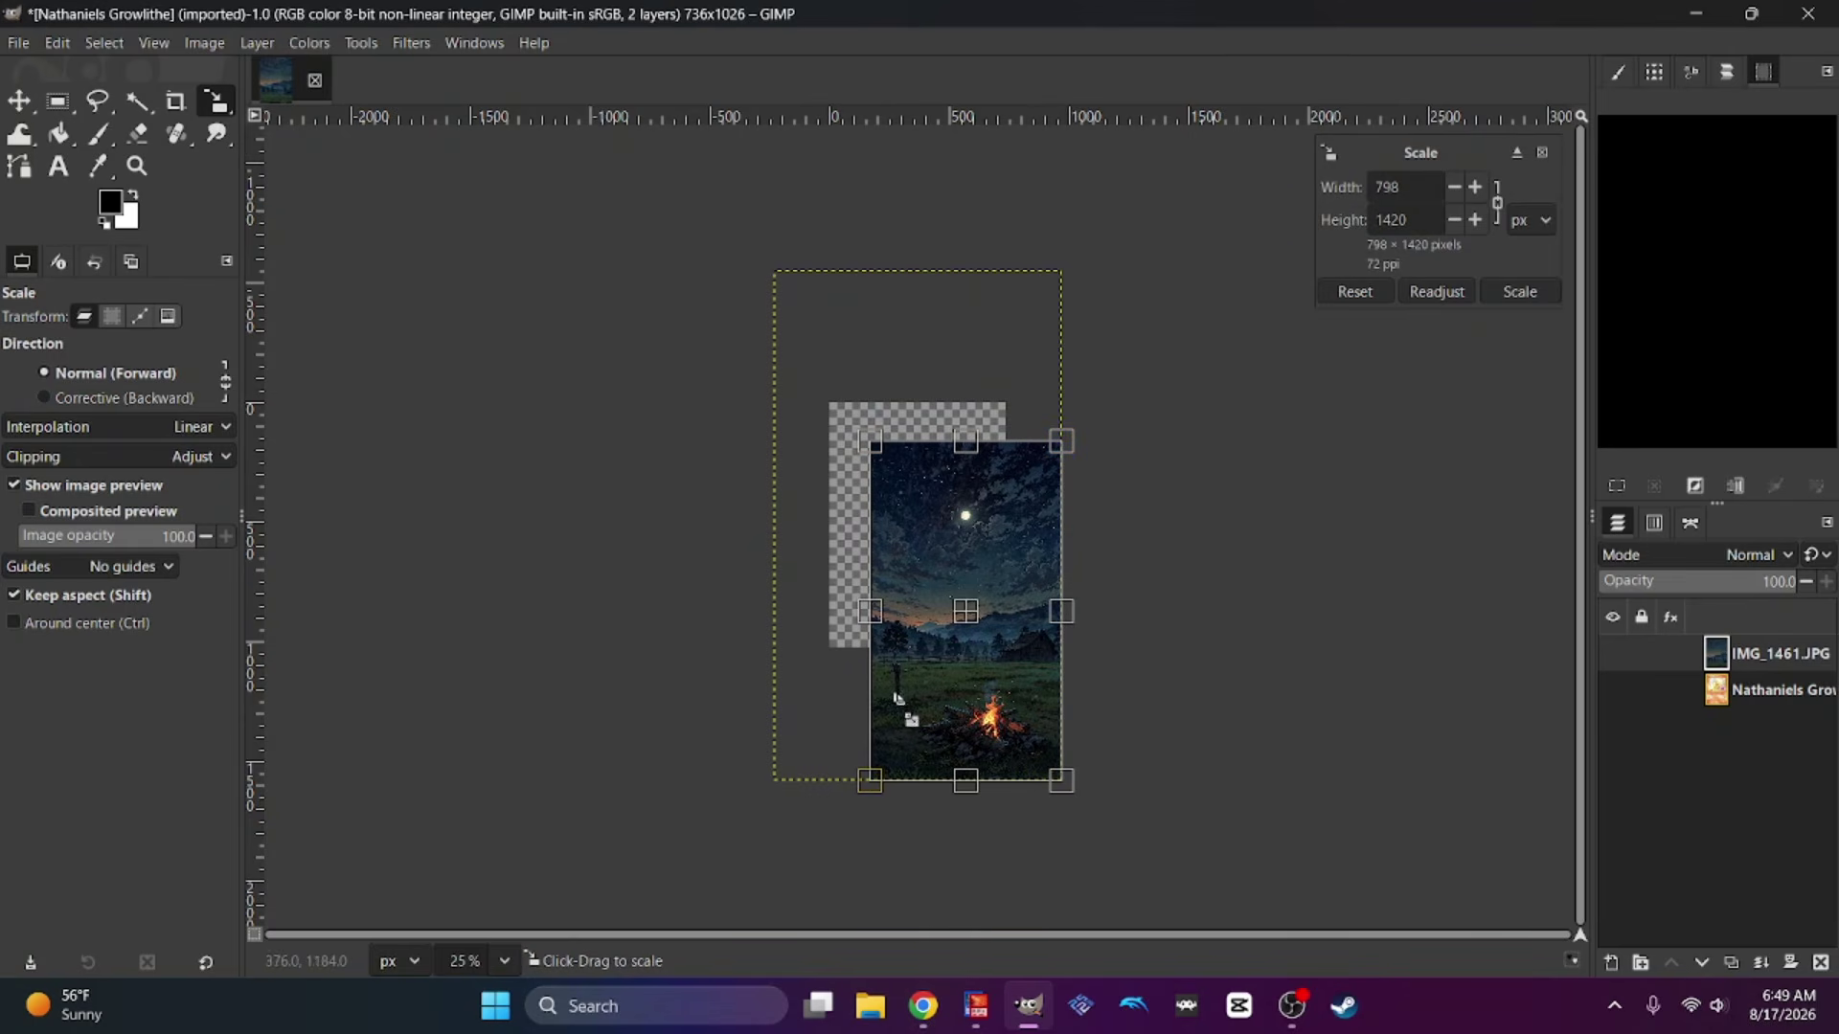
click(1520, 291)
Move the scaled IMG_1461.JPG layer so it covers the whole canvas, with the moon near the upper edge and the campfire at the lower edge.
click(364, 42)
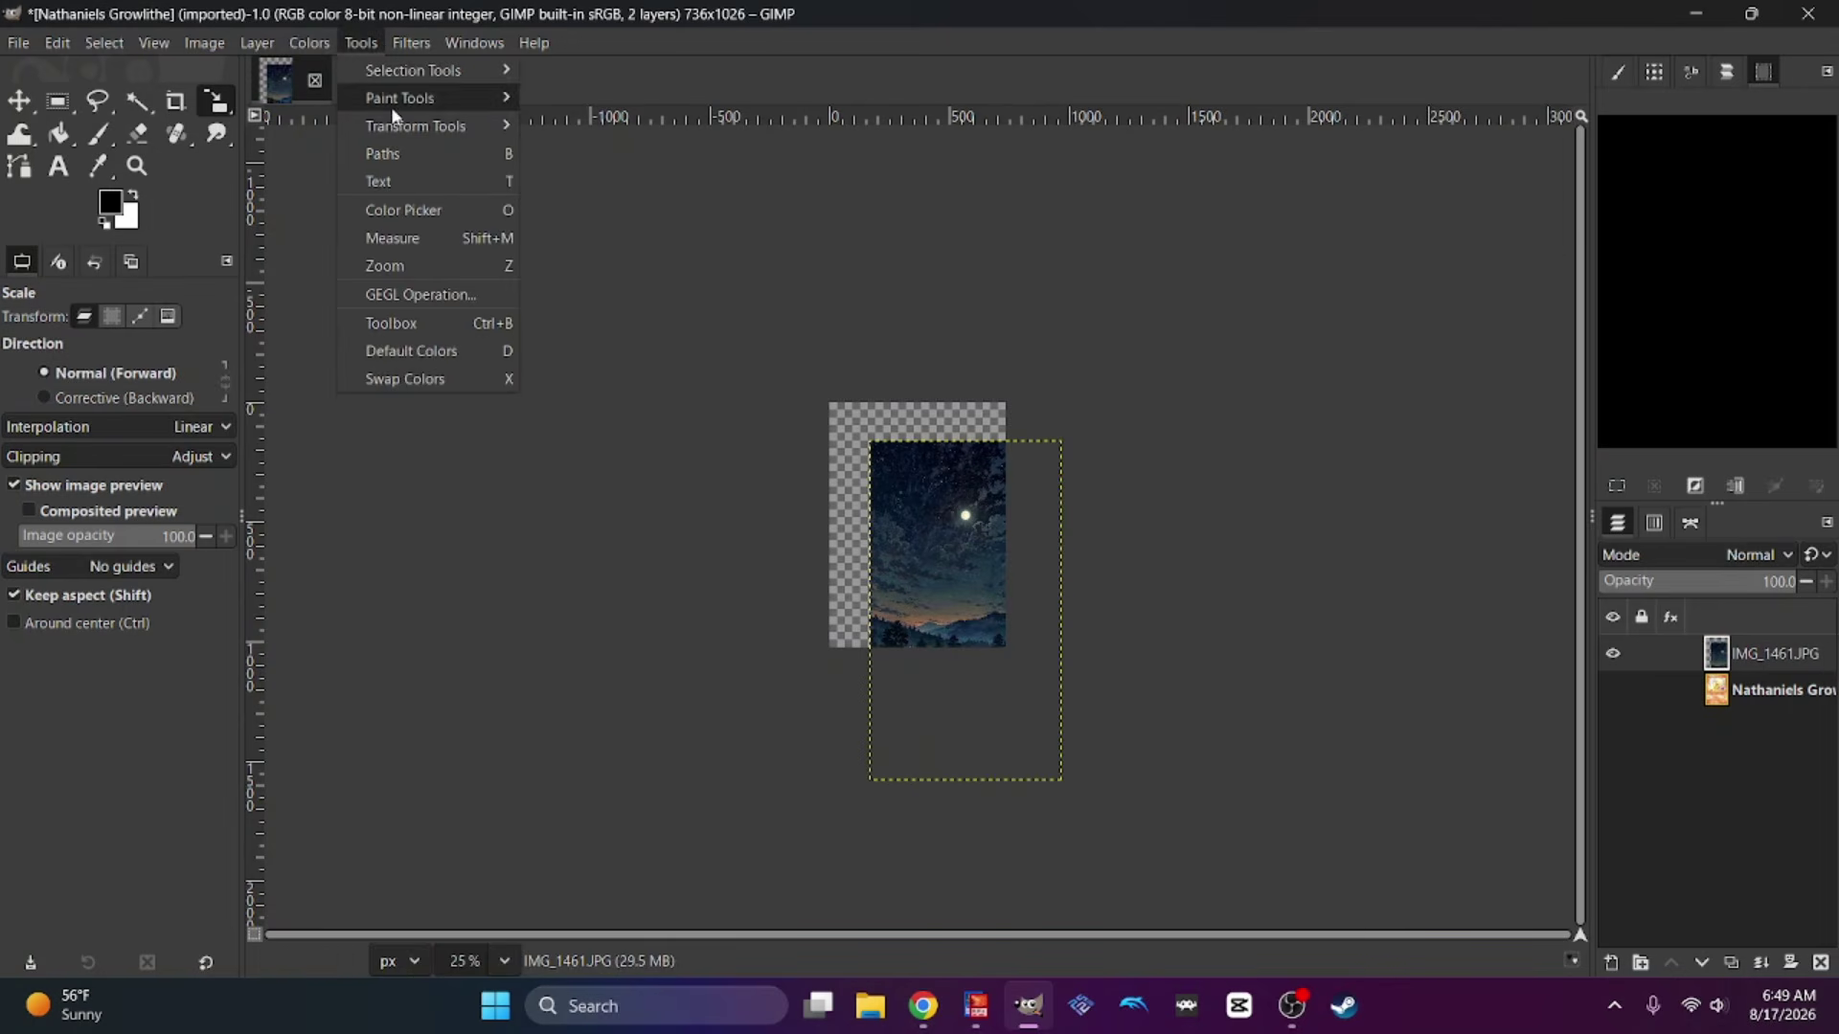
mouse_move(497, 128)
click(569, 165)
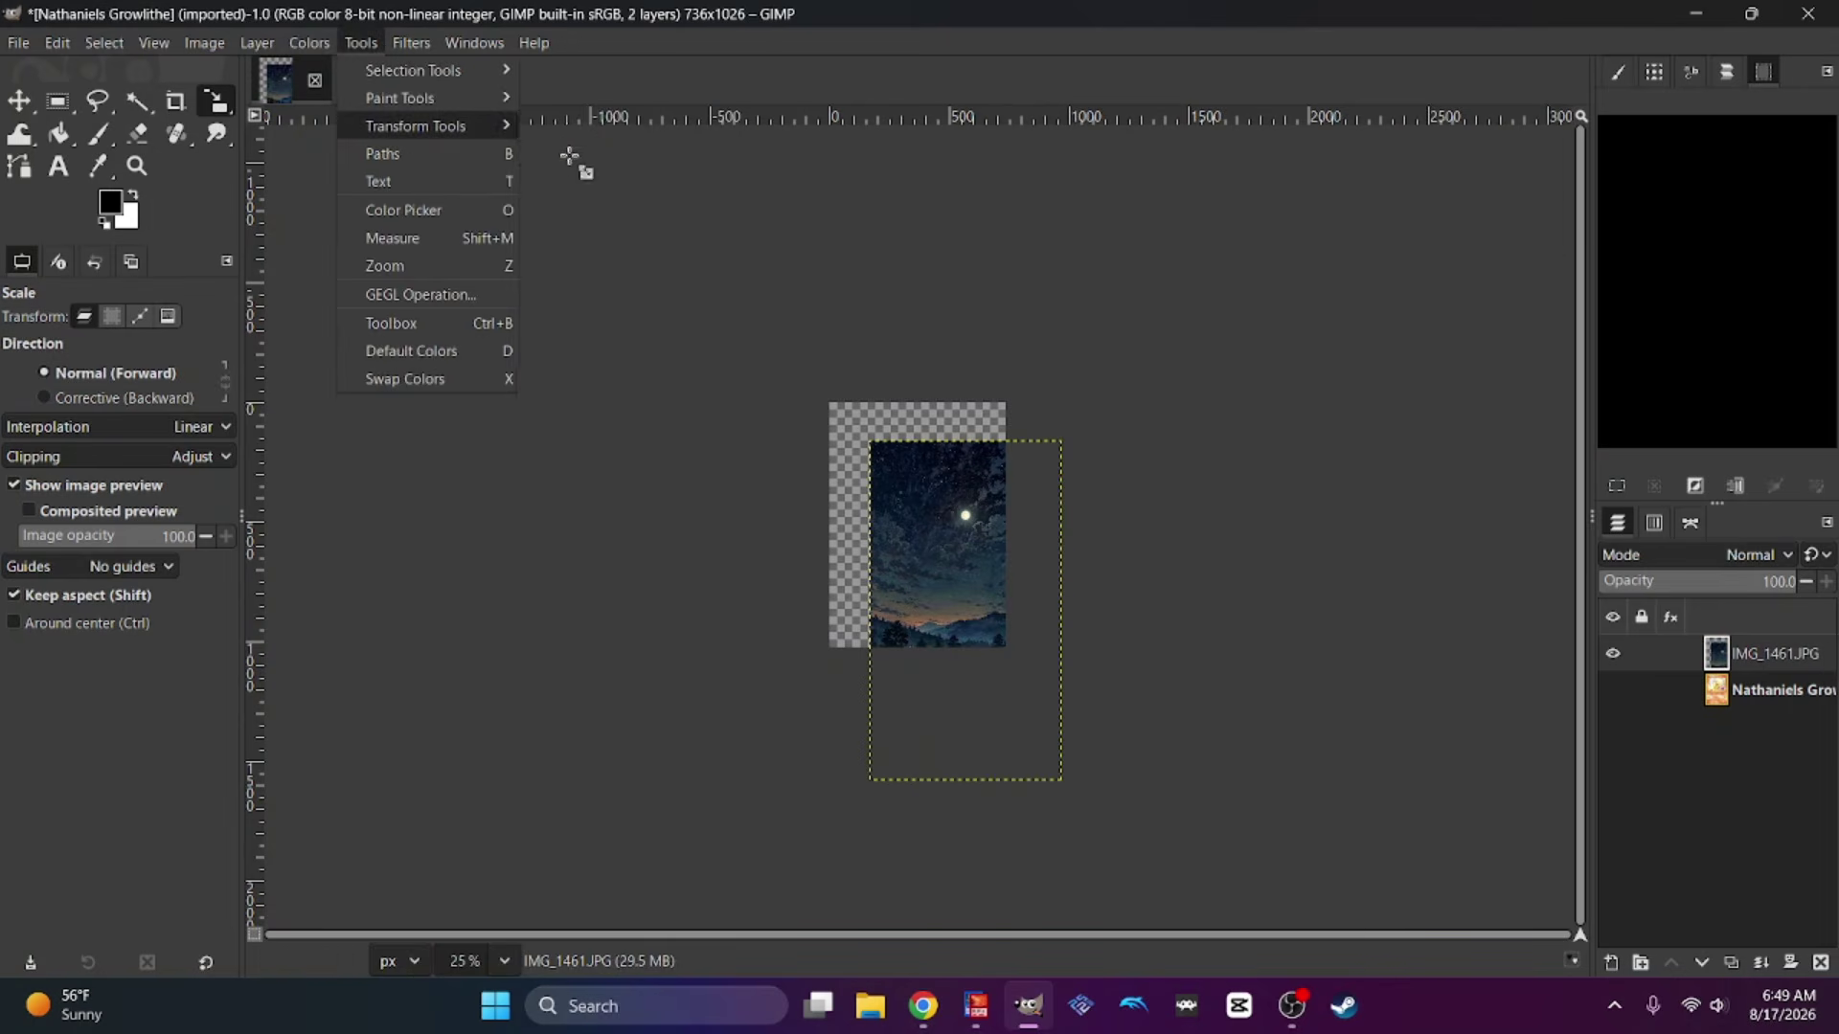
drag(990, 638, 918, 568)
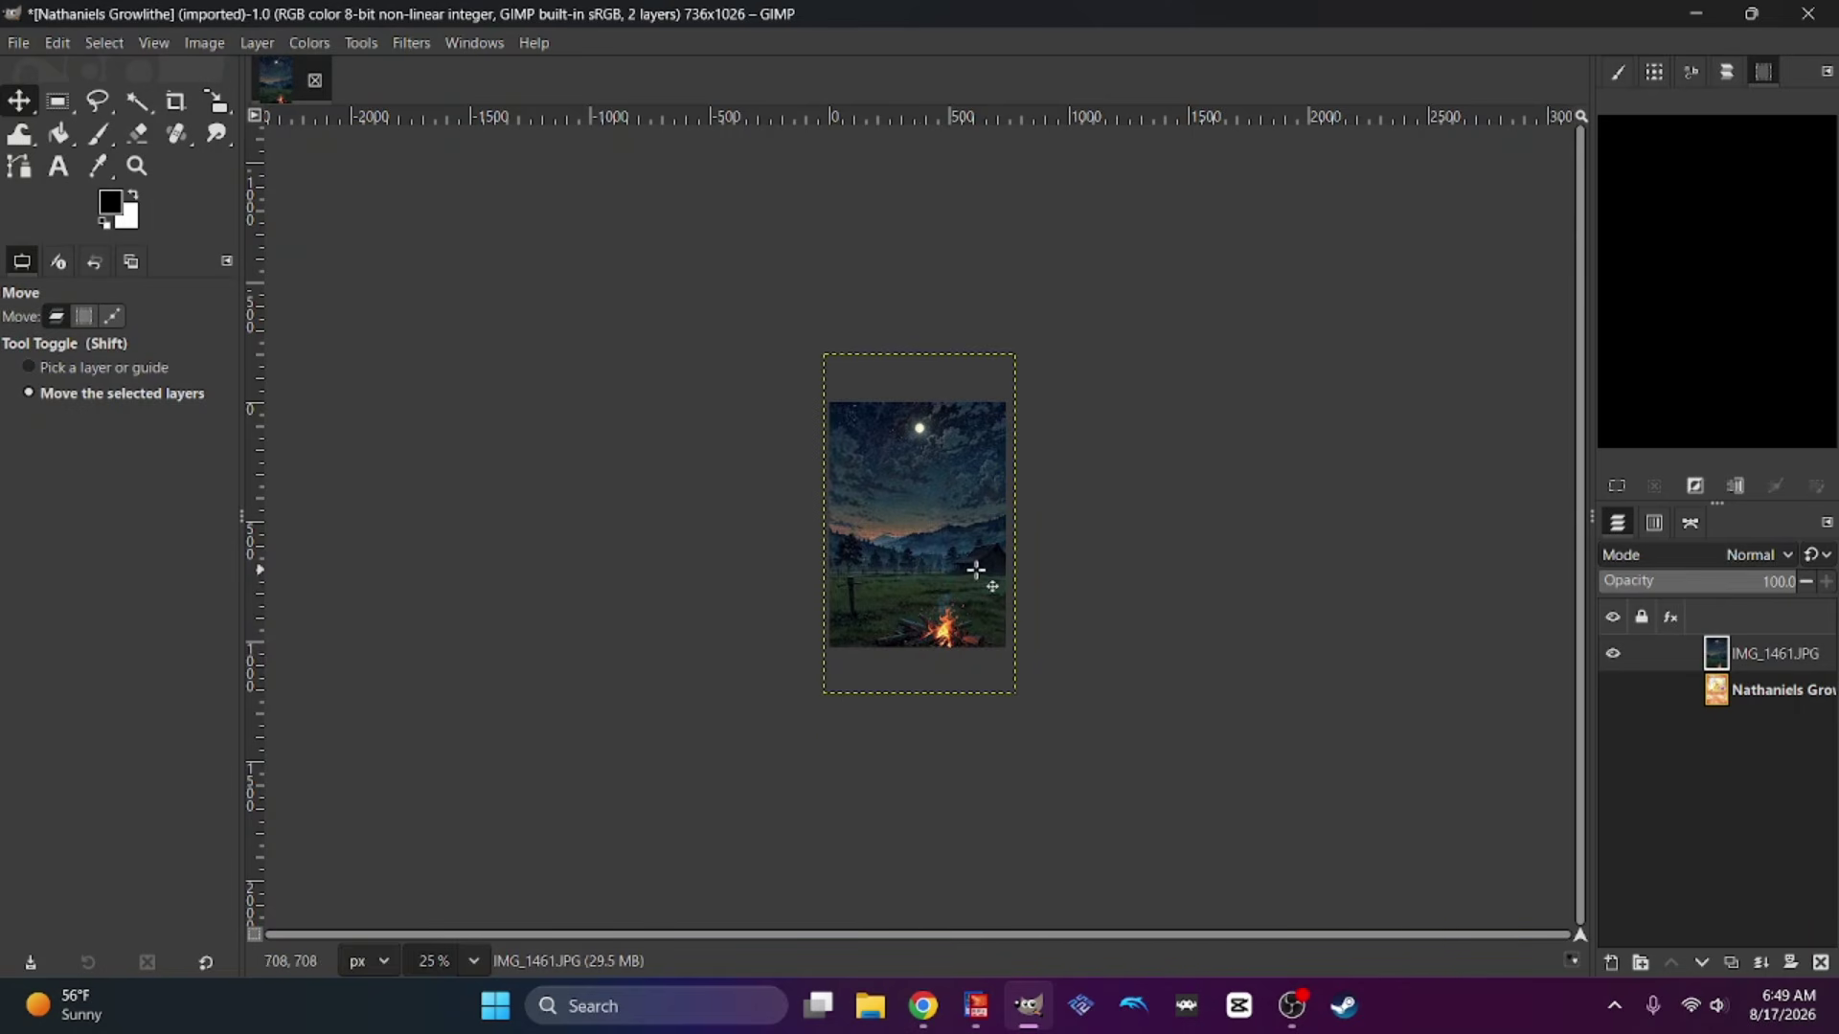
drag(944, 606, 949, 588)
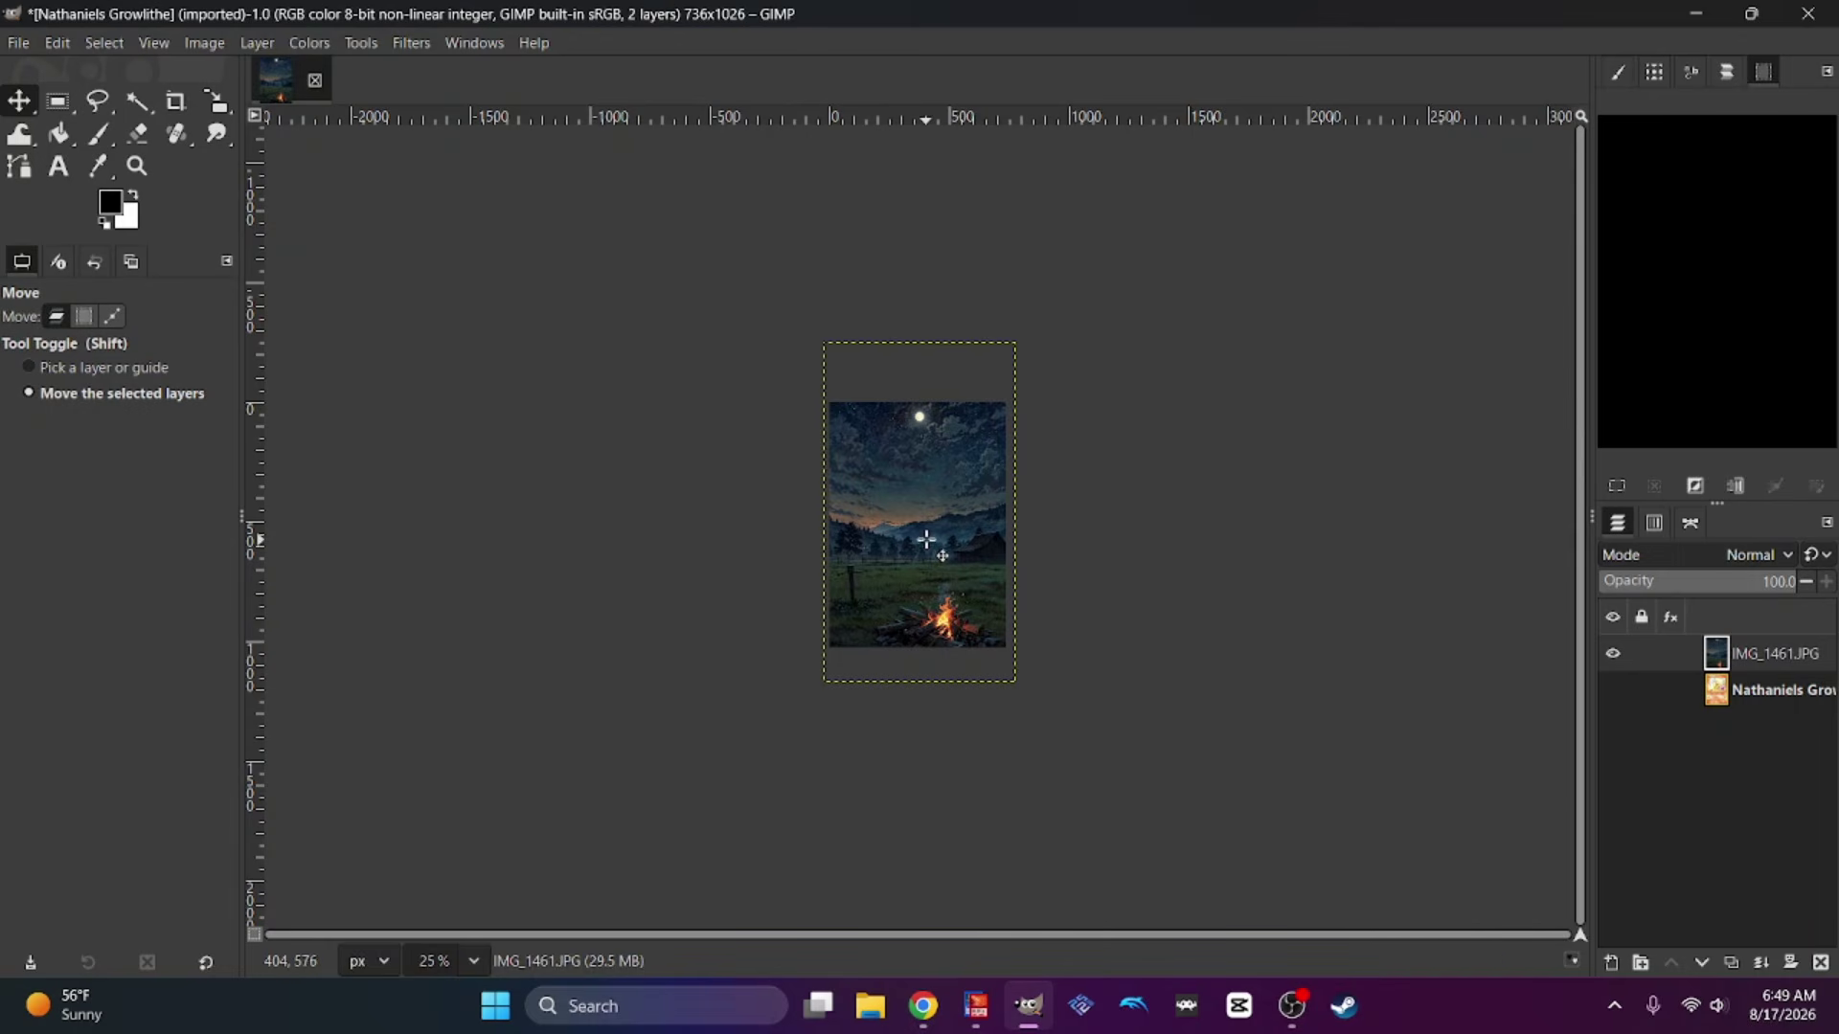
drag(911, 534, 908, 561)
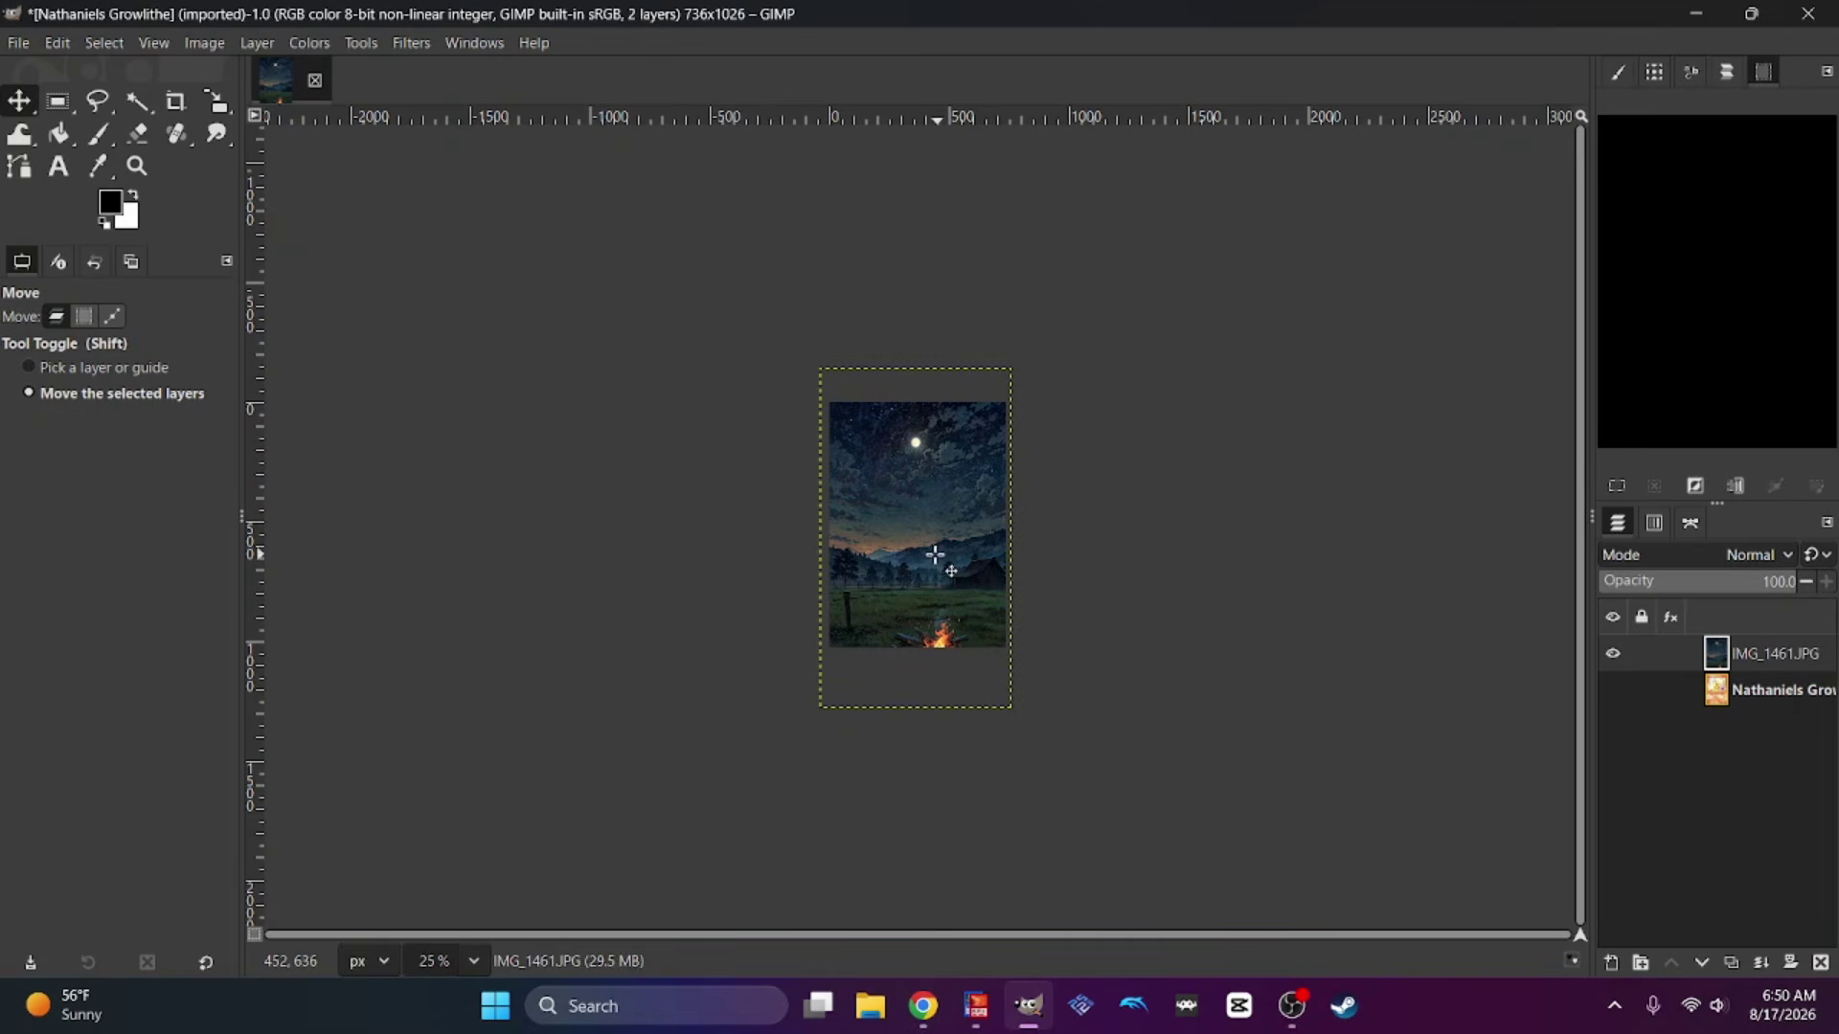
drag(930, 559, 928, 556)
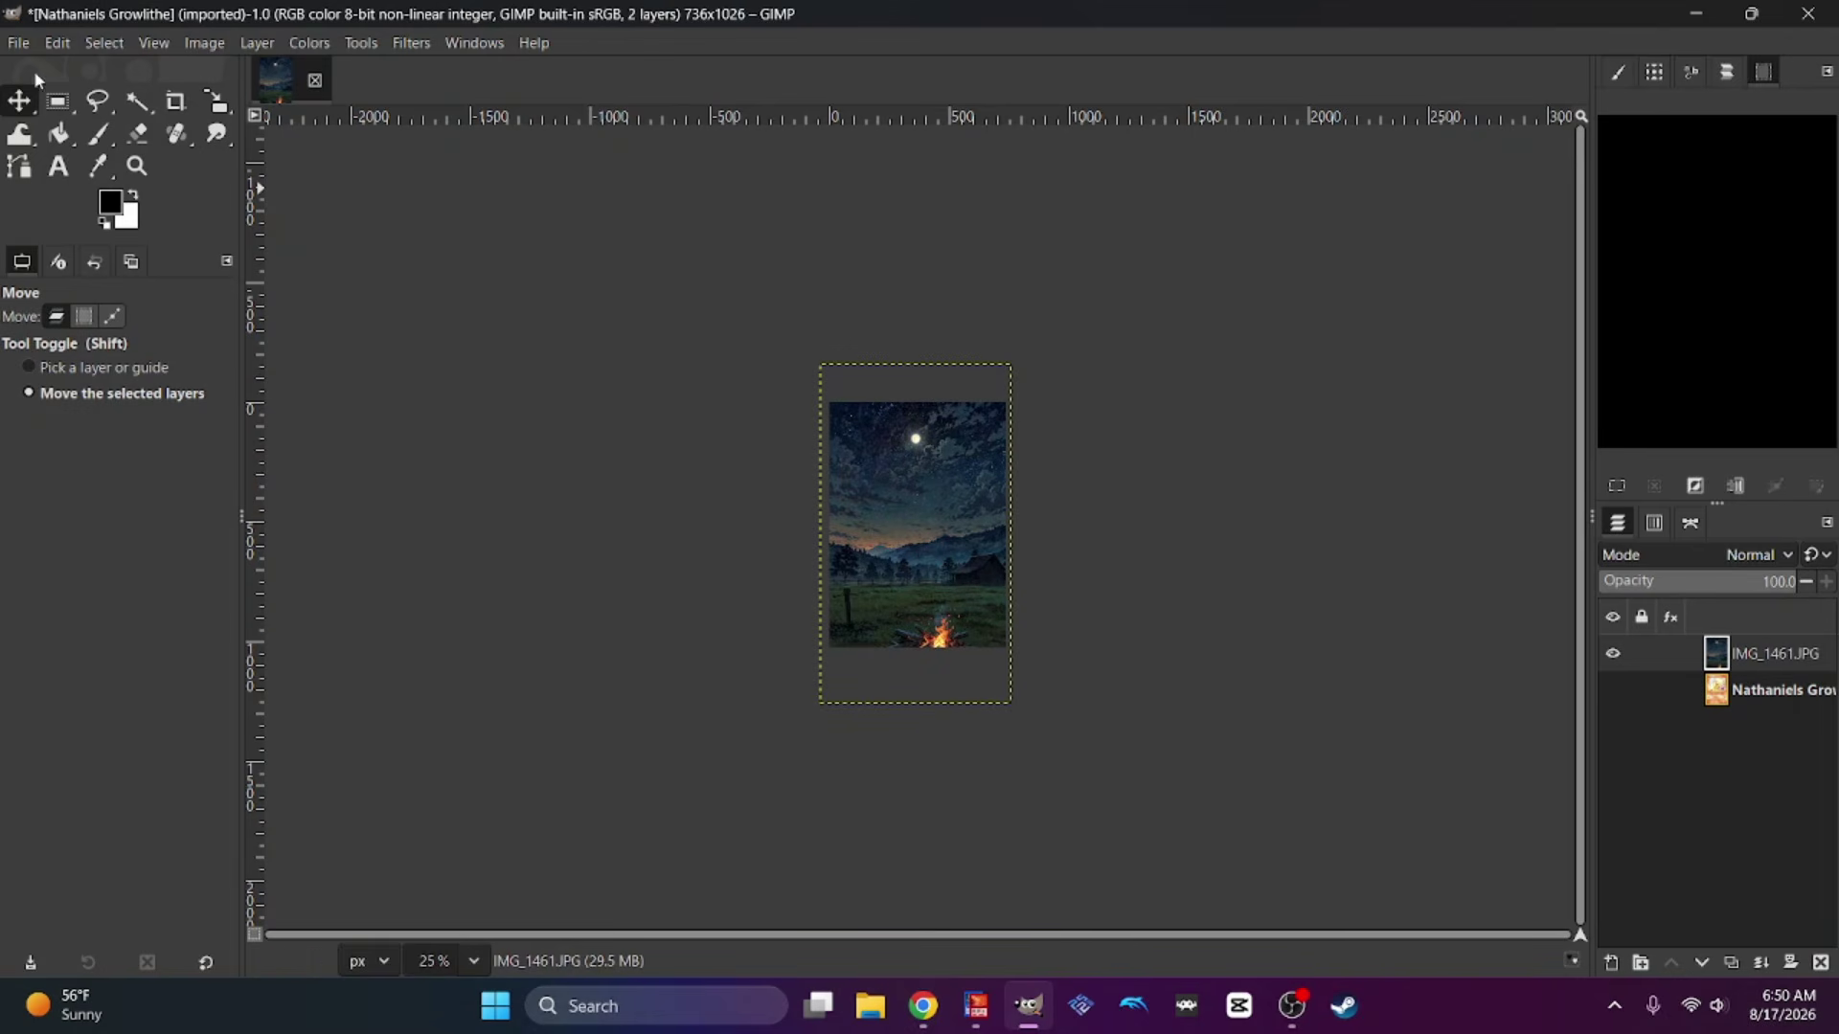
Add Spr_2g_004.png from MSE Assets/Pokemon/Sprite 8bit/Gen 2/Pokemon on the Desktop as a new layer, keeping its embedded color profile.
click(18, 43)
click(67, 148)
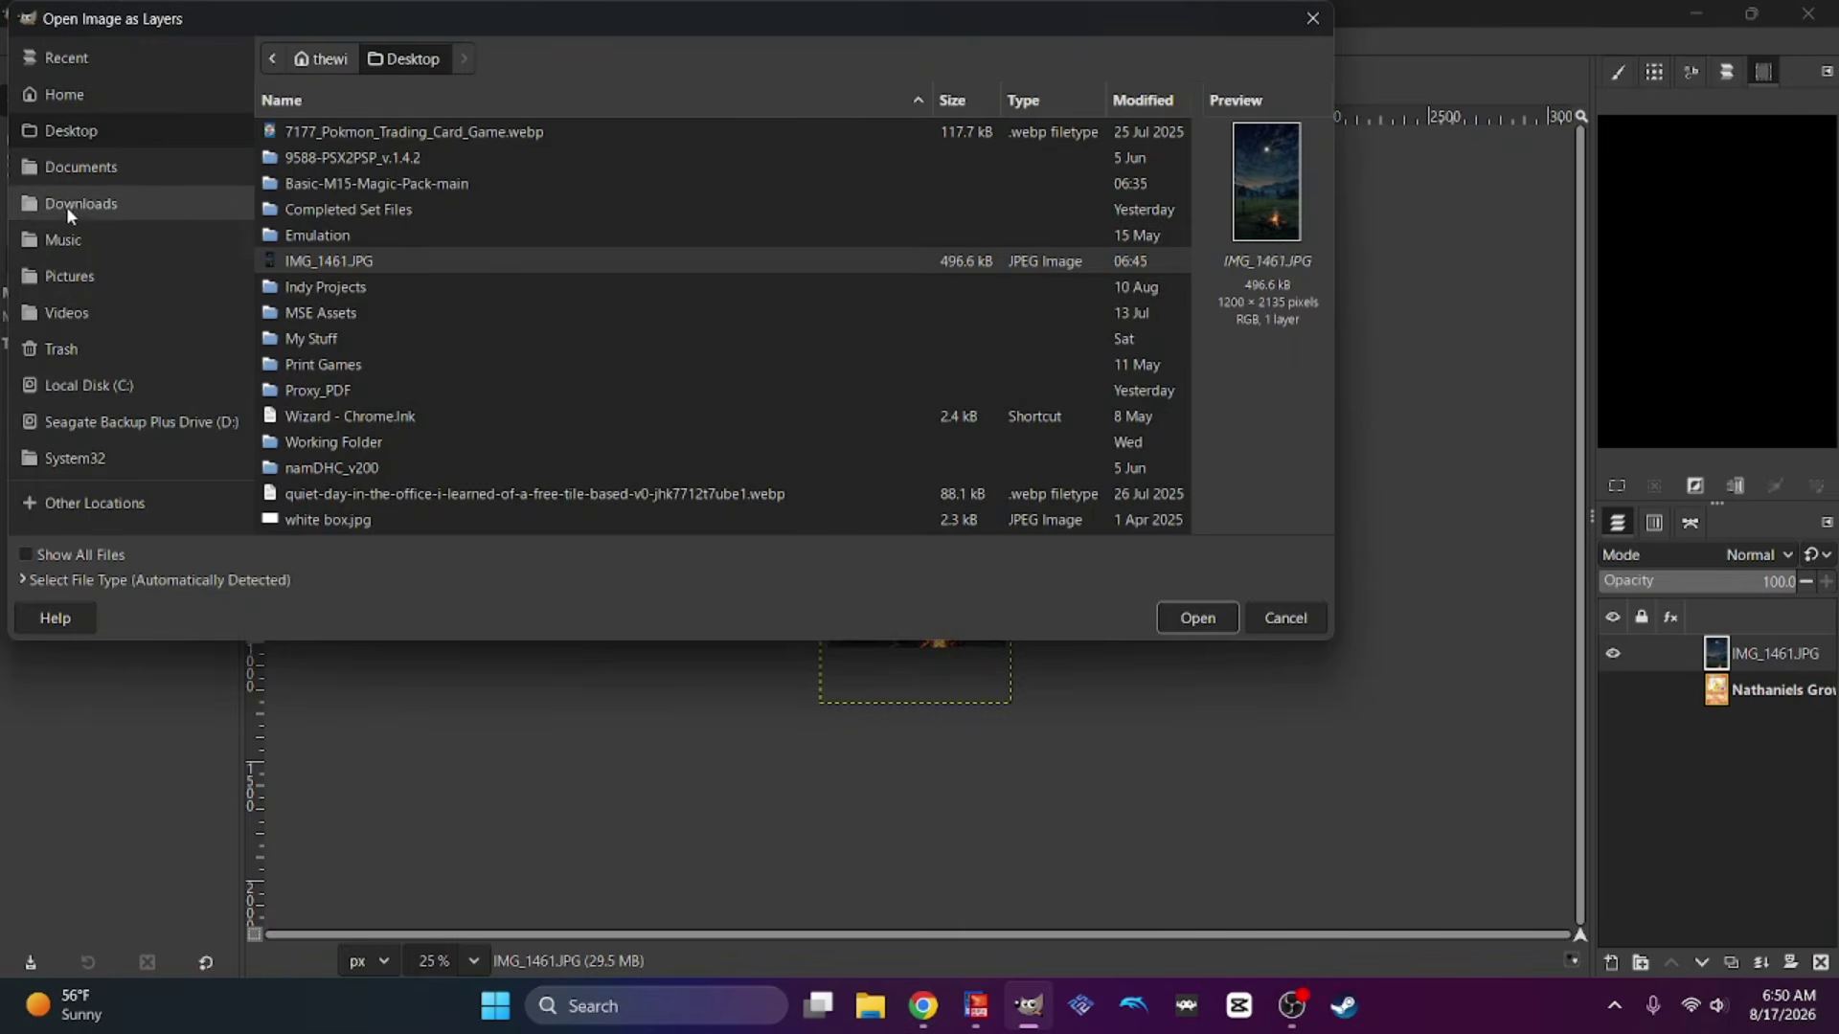
click(82, 124)
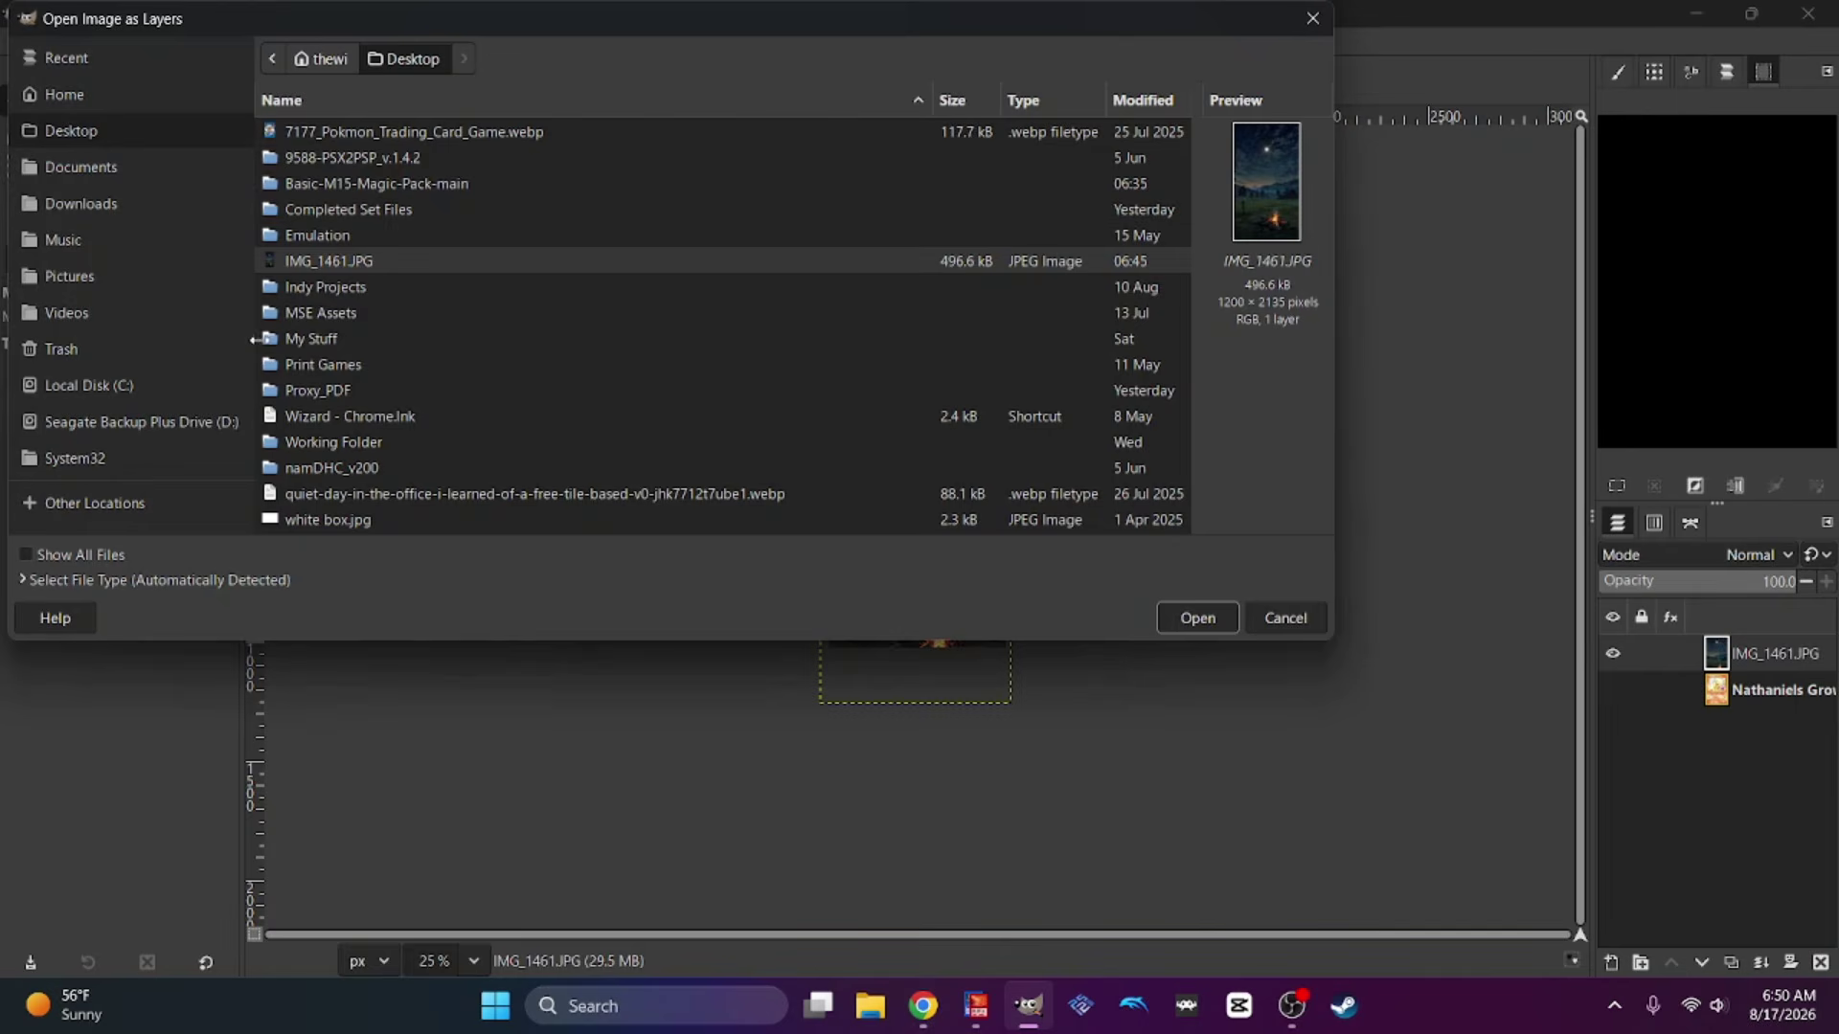
double_click(329, 320)
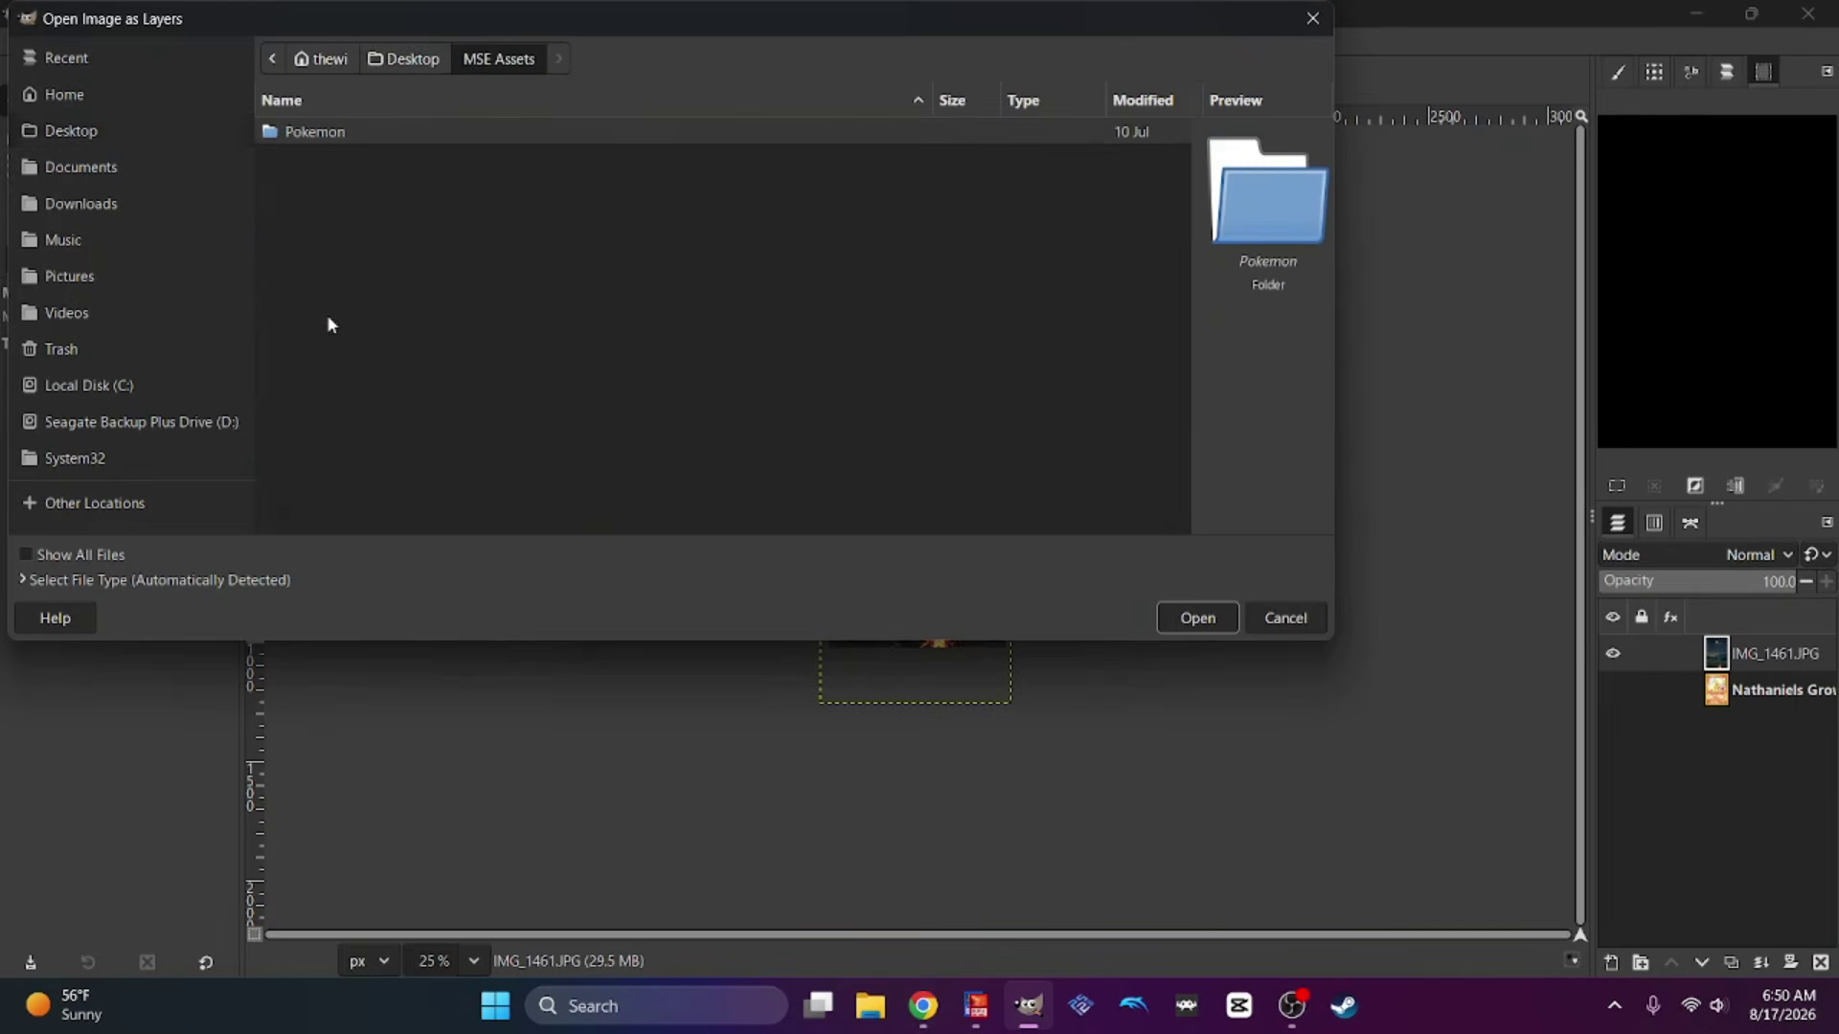
double_click(345, 130)
scroll(402, 402, down, 1)
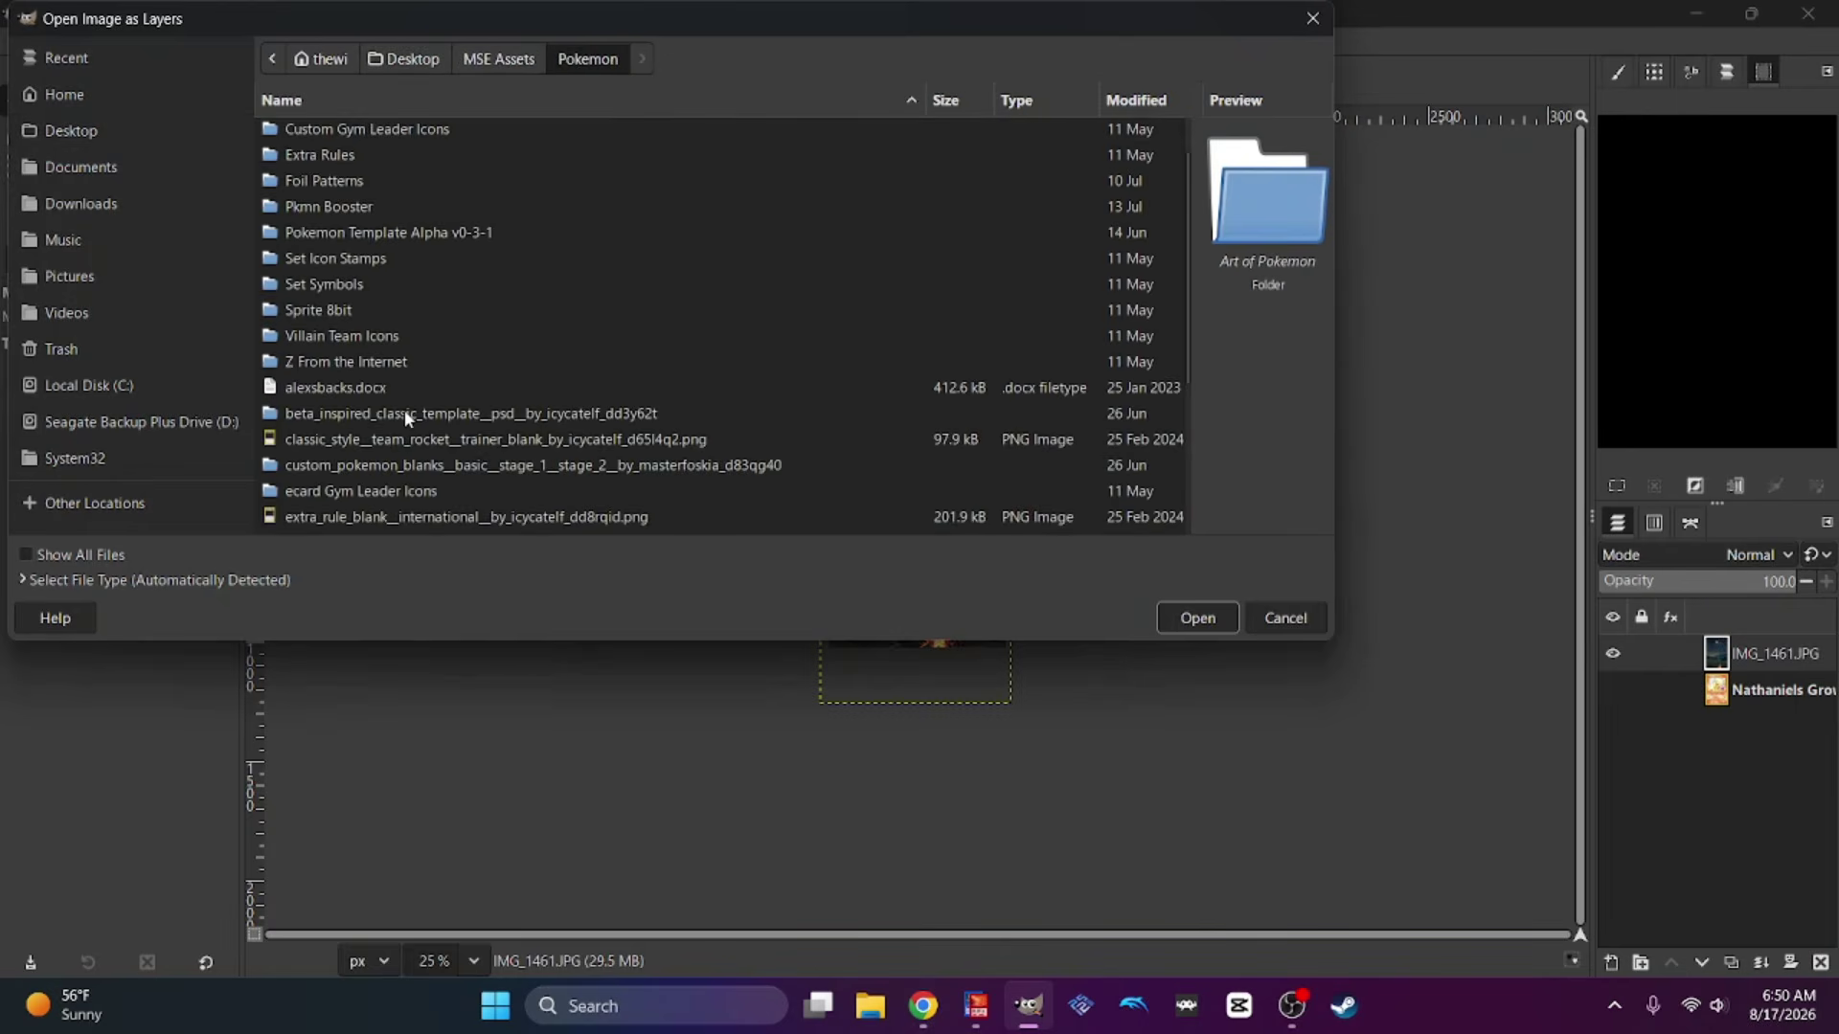
scroll(402, 402, up, 1)
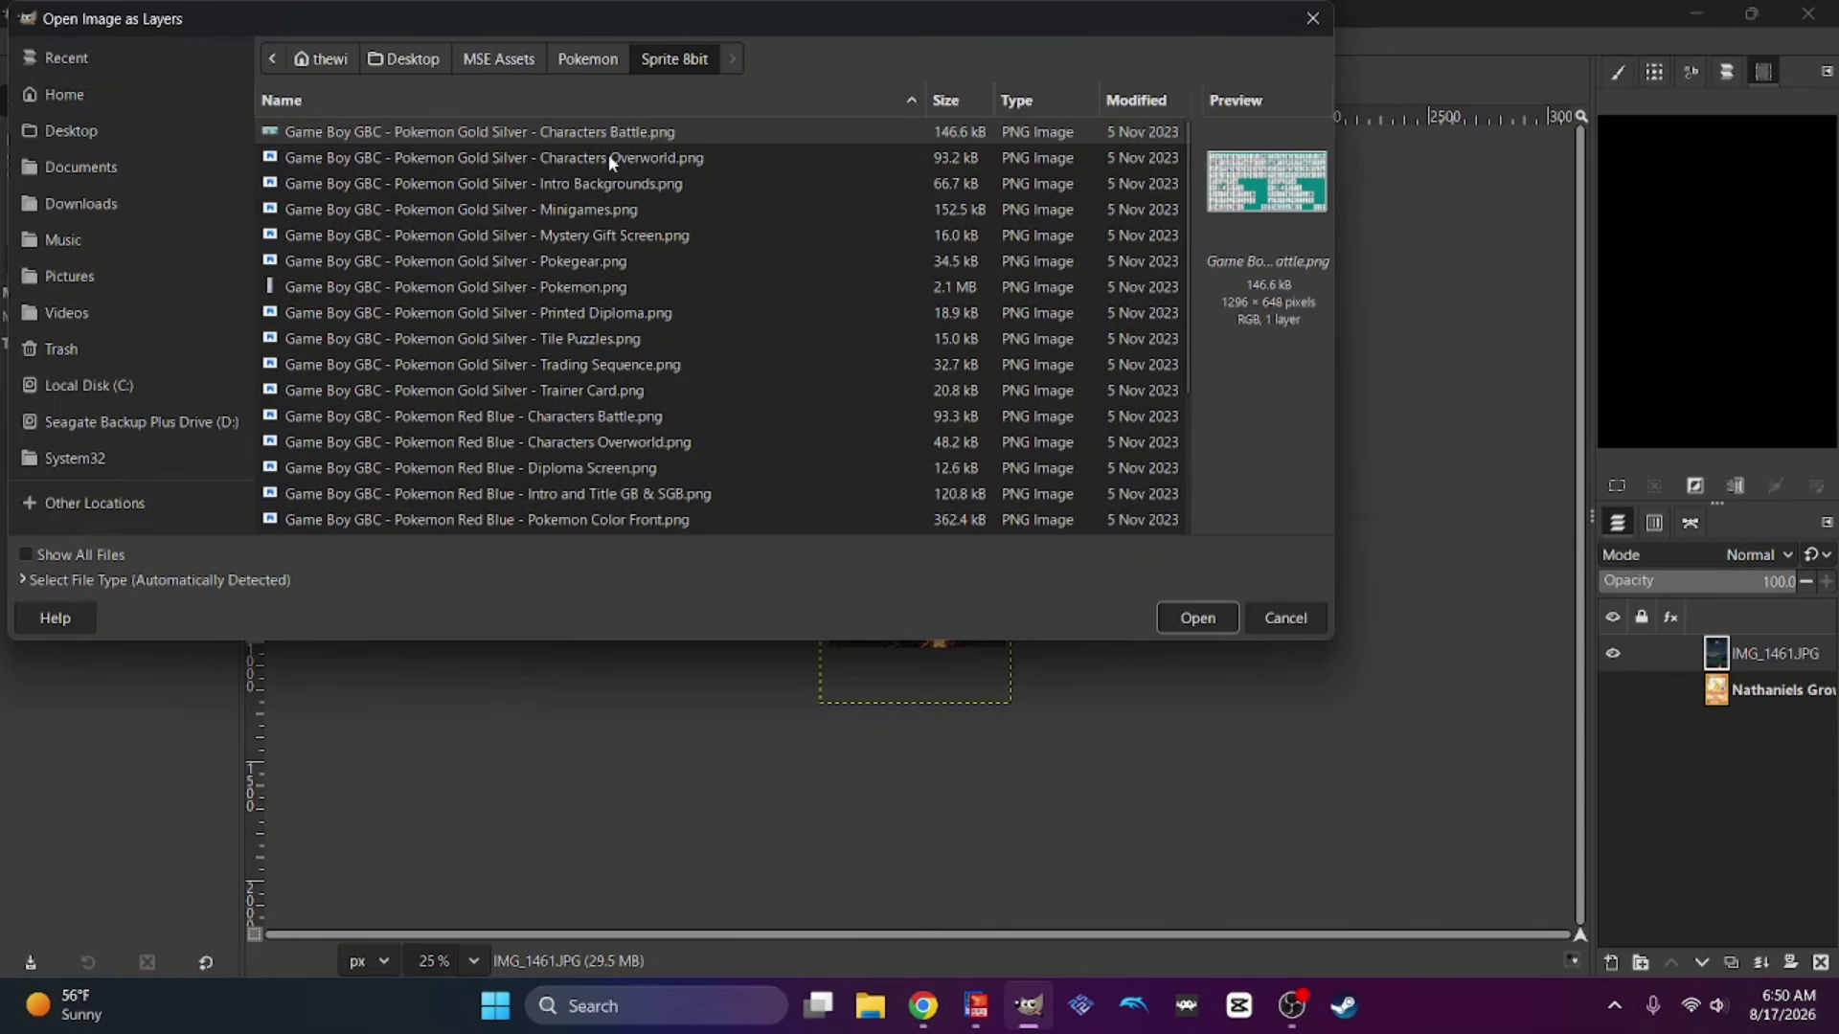
scroll(599, 288, down, 3)
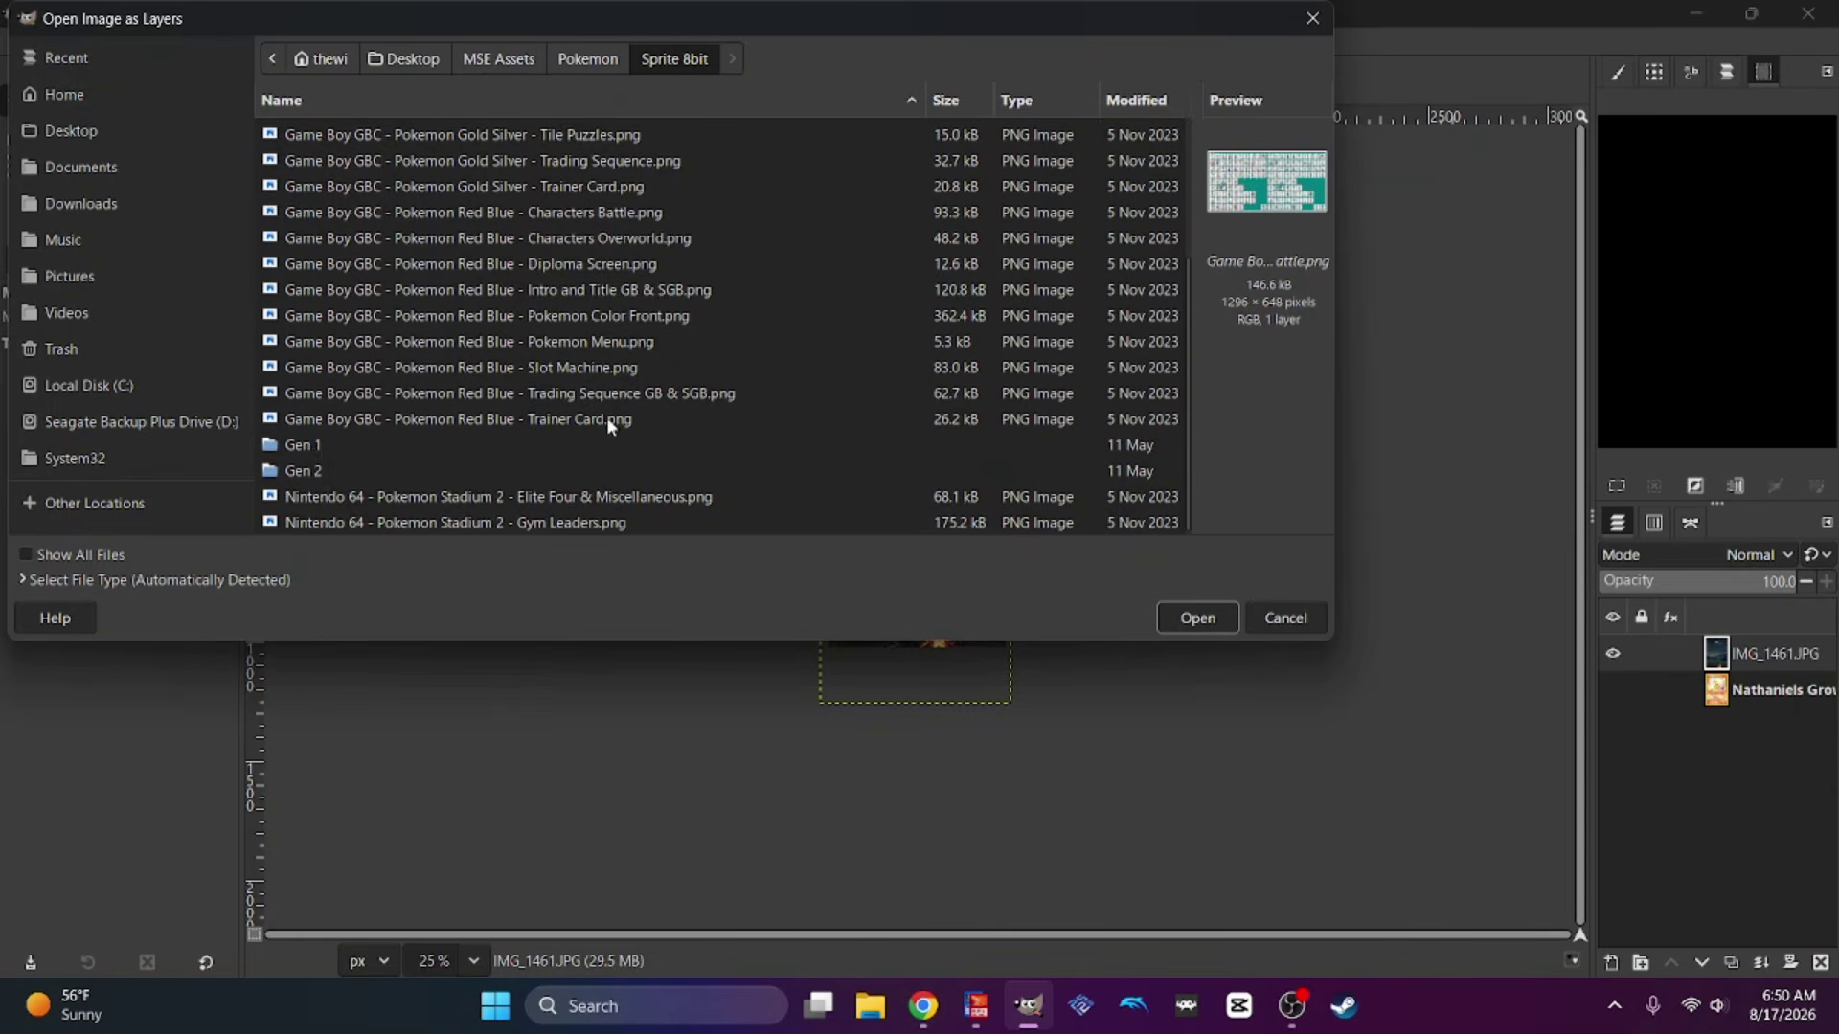
double_click(336, 470)
double_click(337, 158)
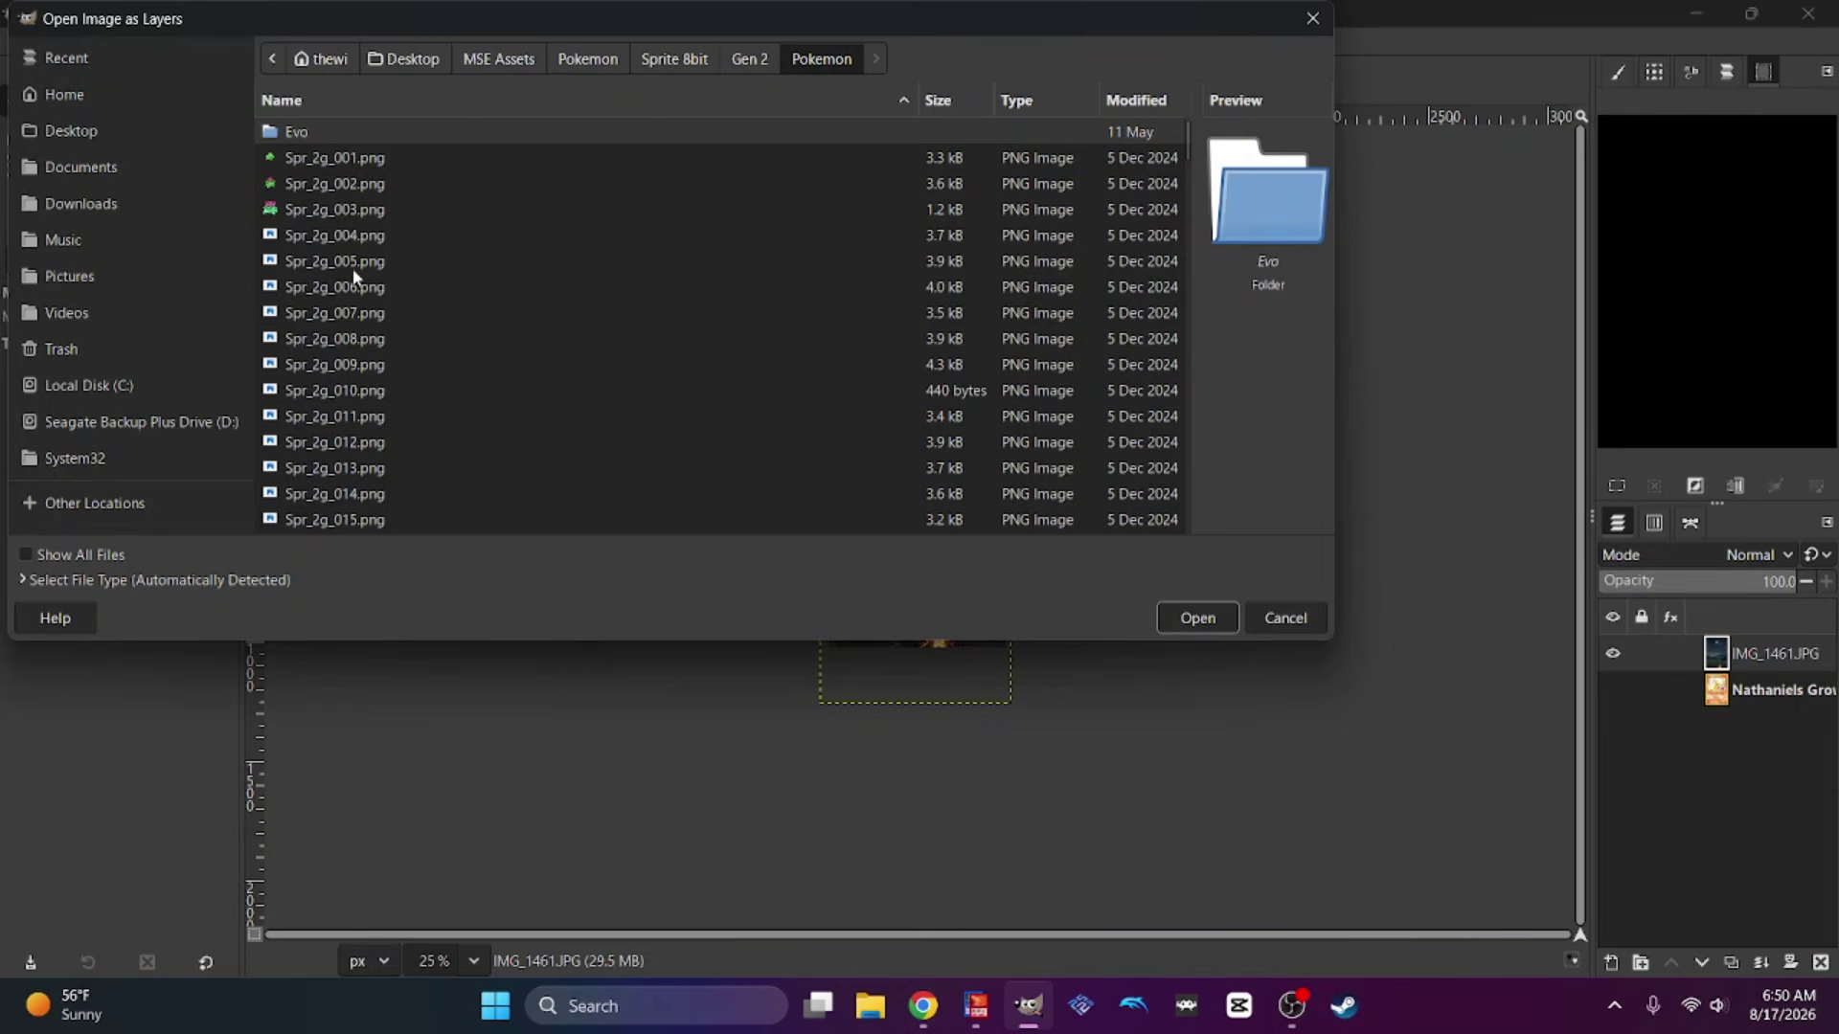
click(350, 235)
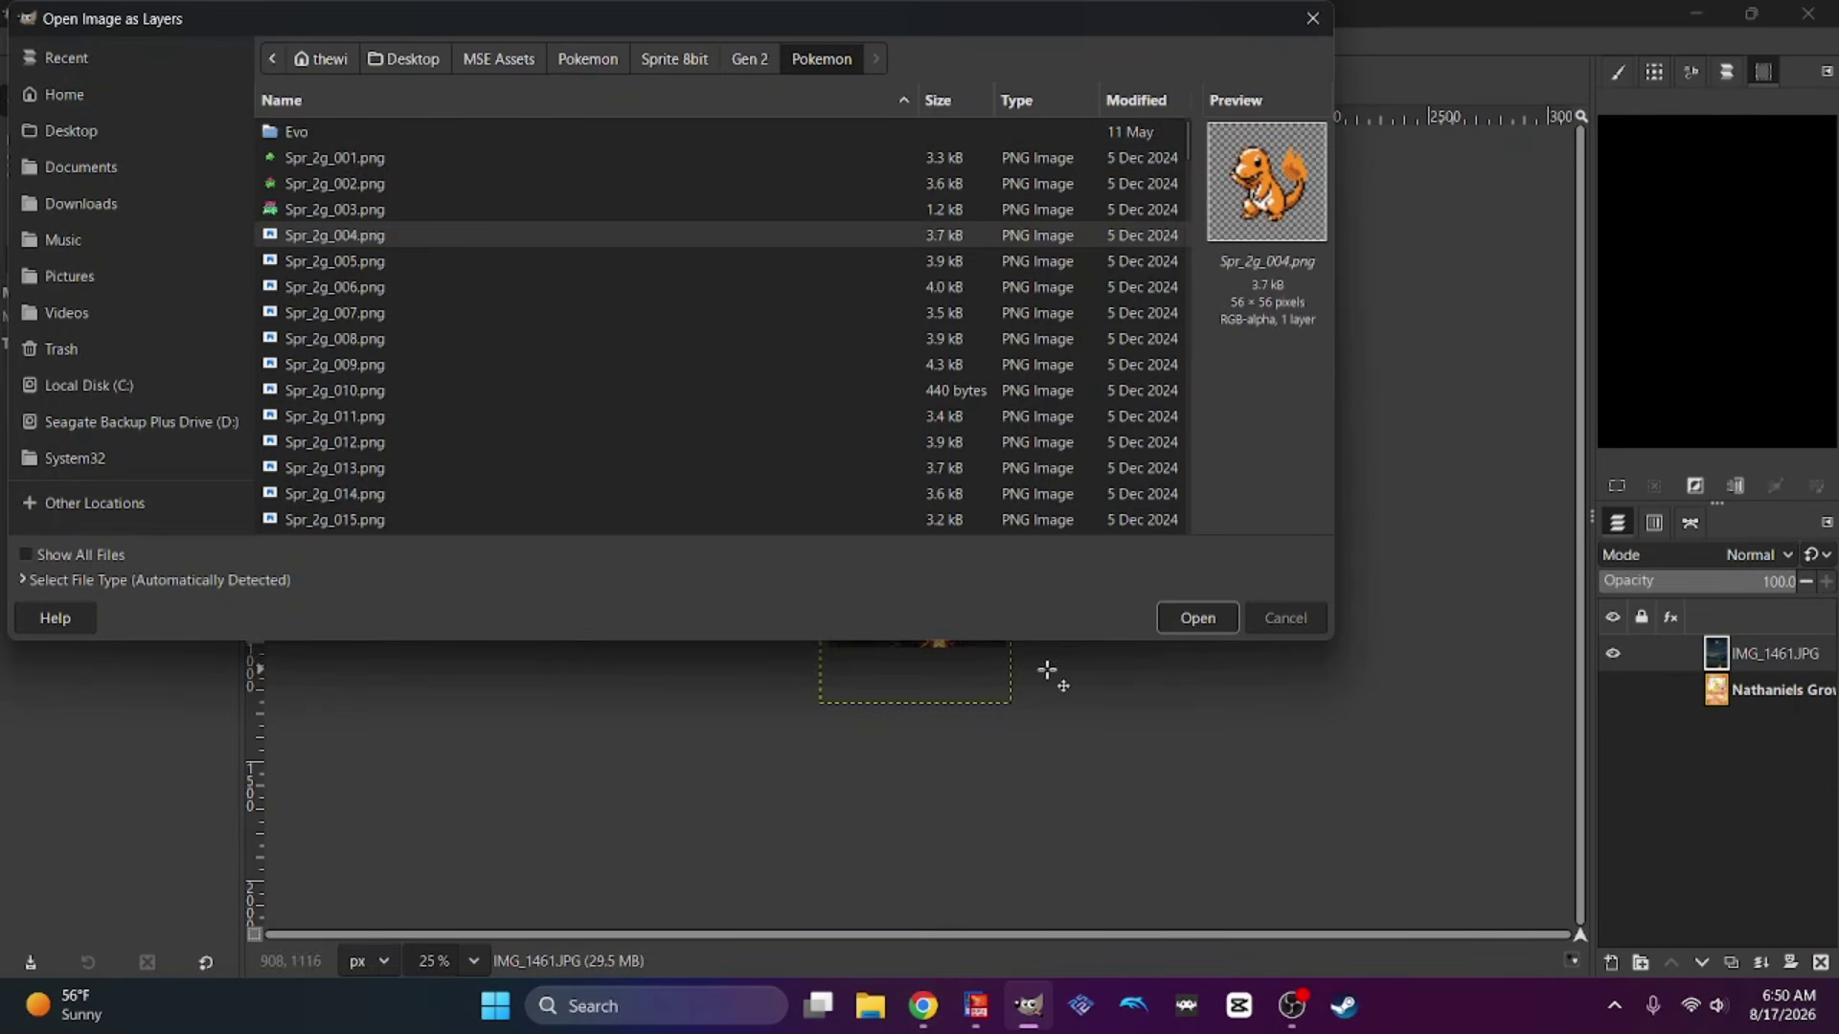
click(1197, 618)
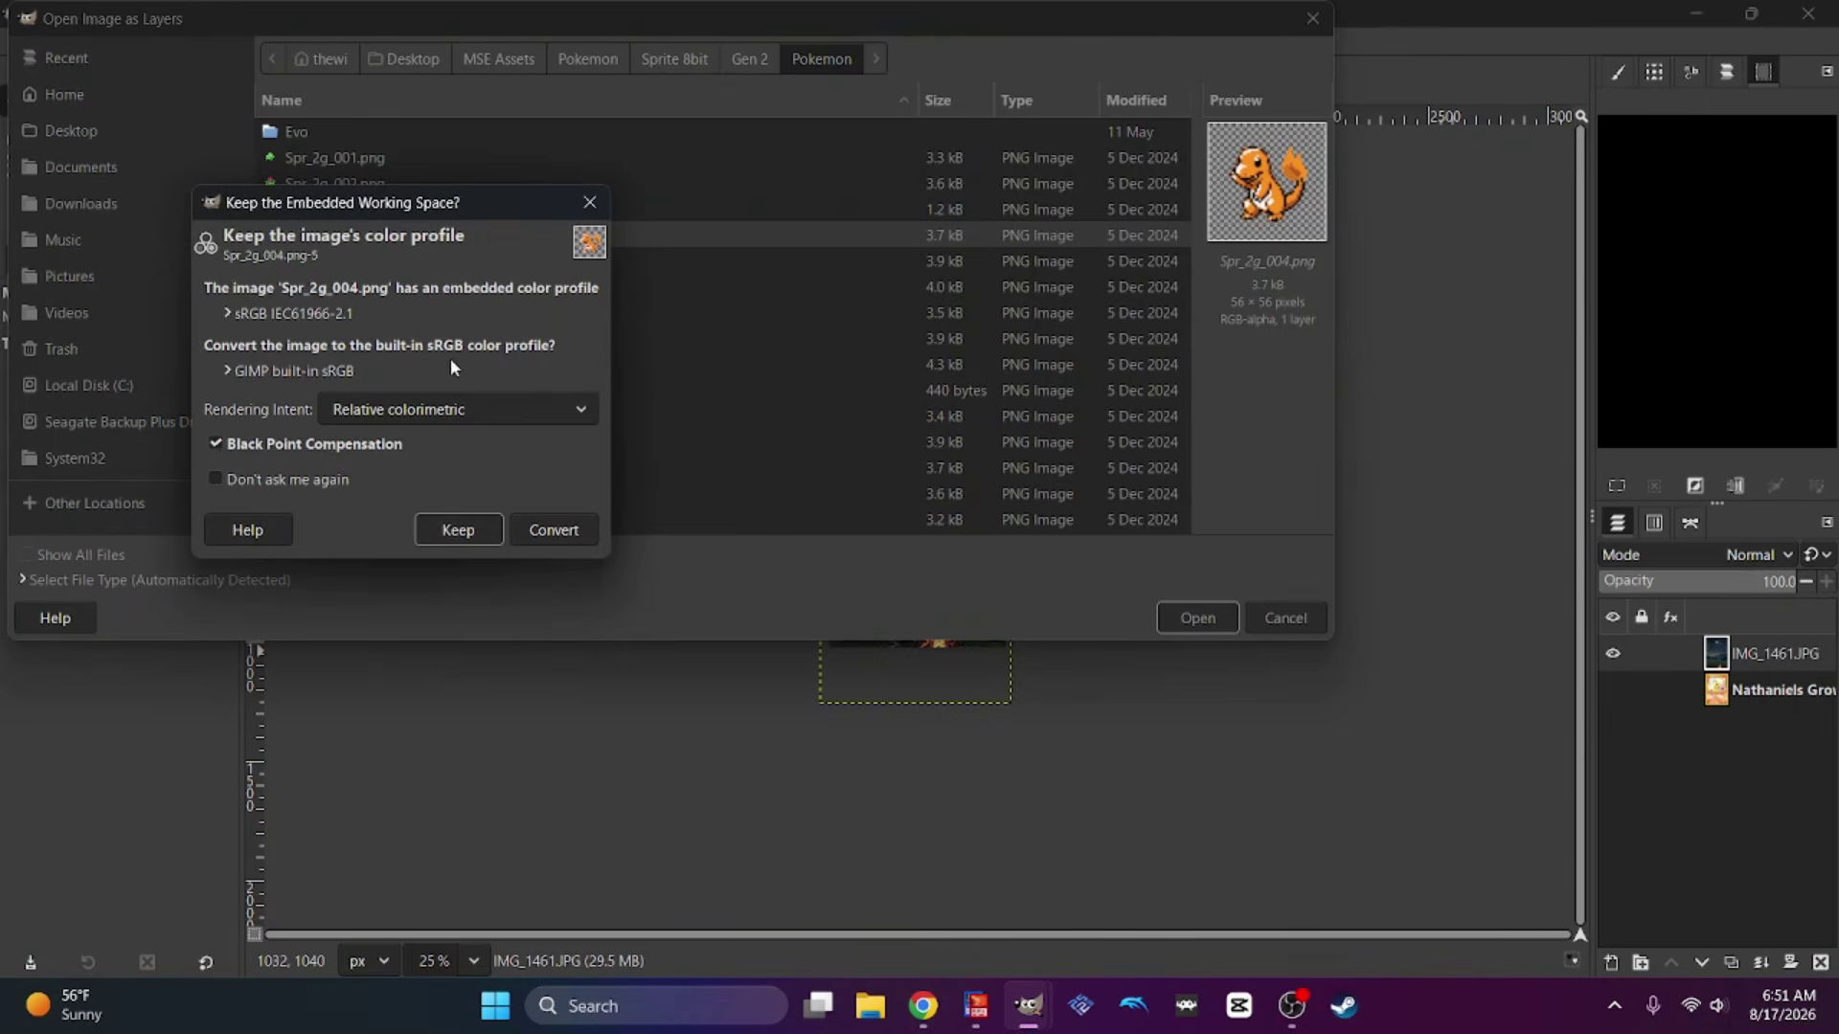
click(464, 530)
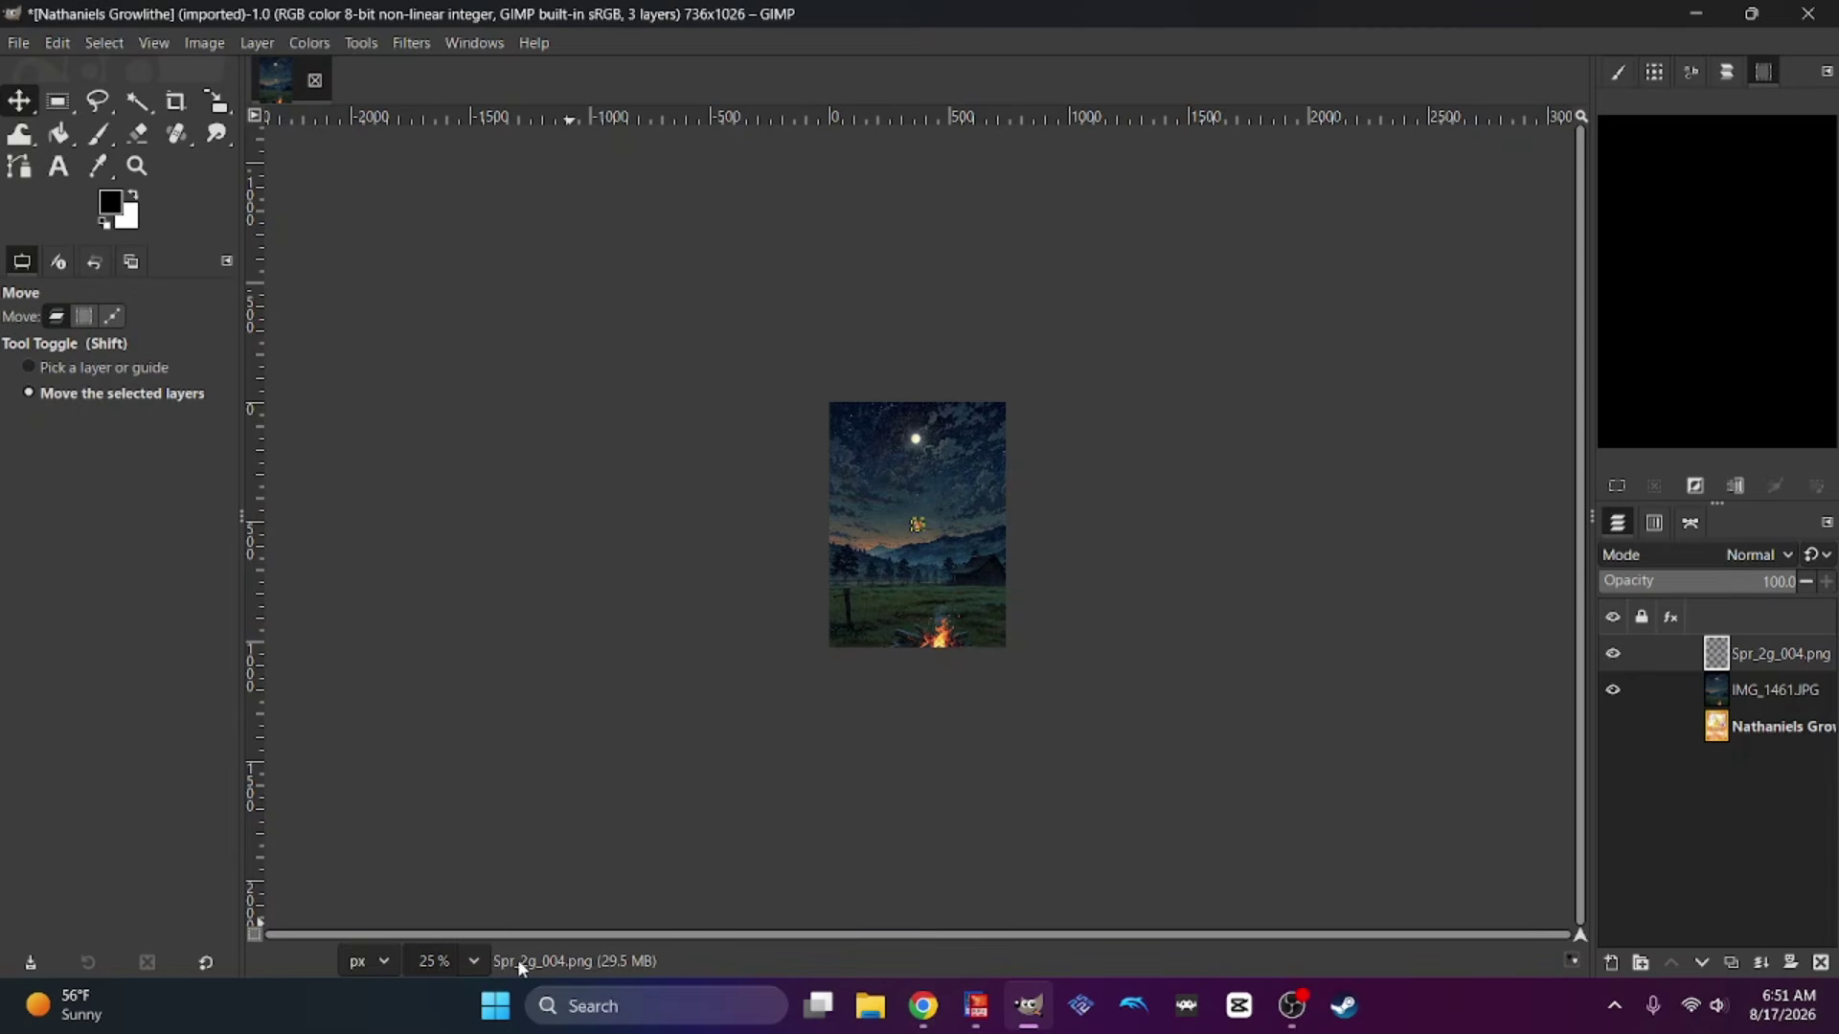
Scale the Charmander sprite layer Spr_2g_004.png proportionally up to about 163 × 163 pixels.
click(473, 960)
click(458, 831)
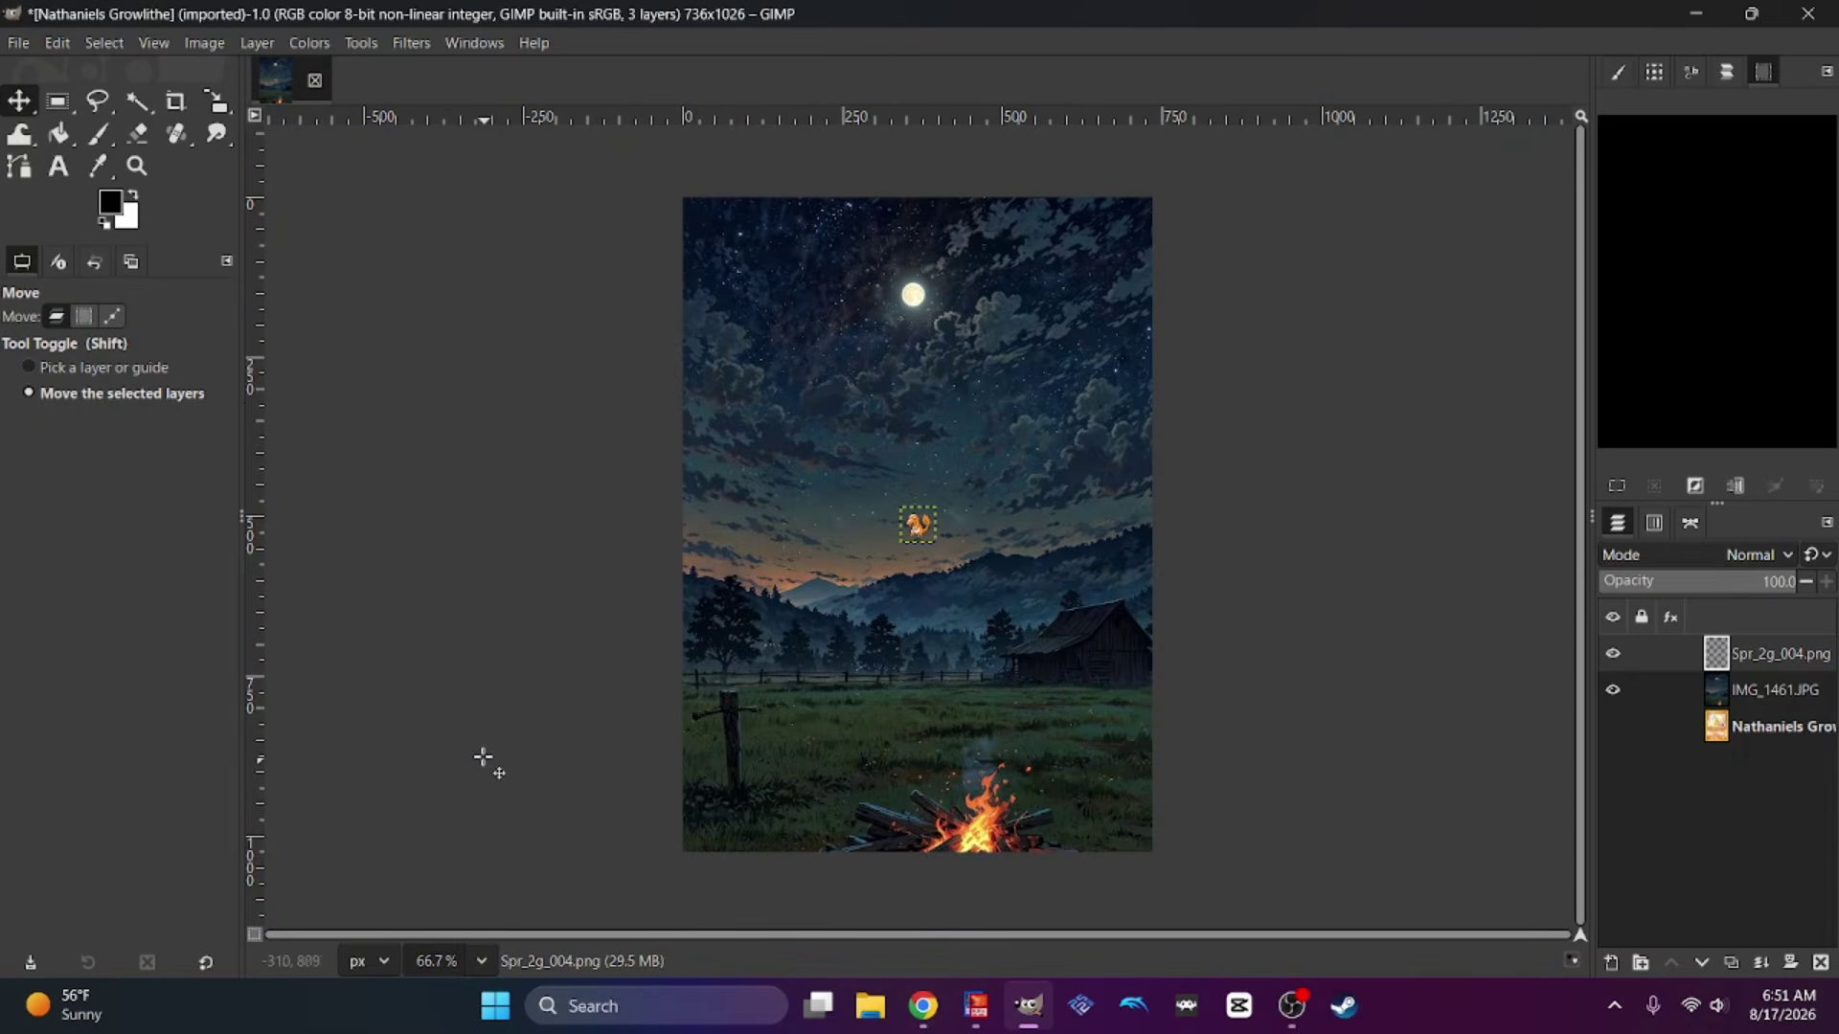
click(369, 43)
mouse_move(467, 125)
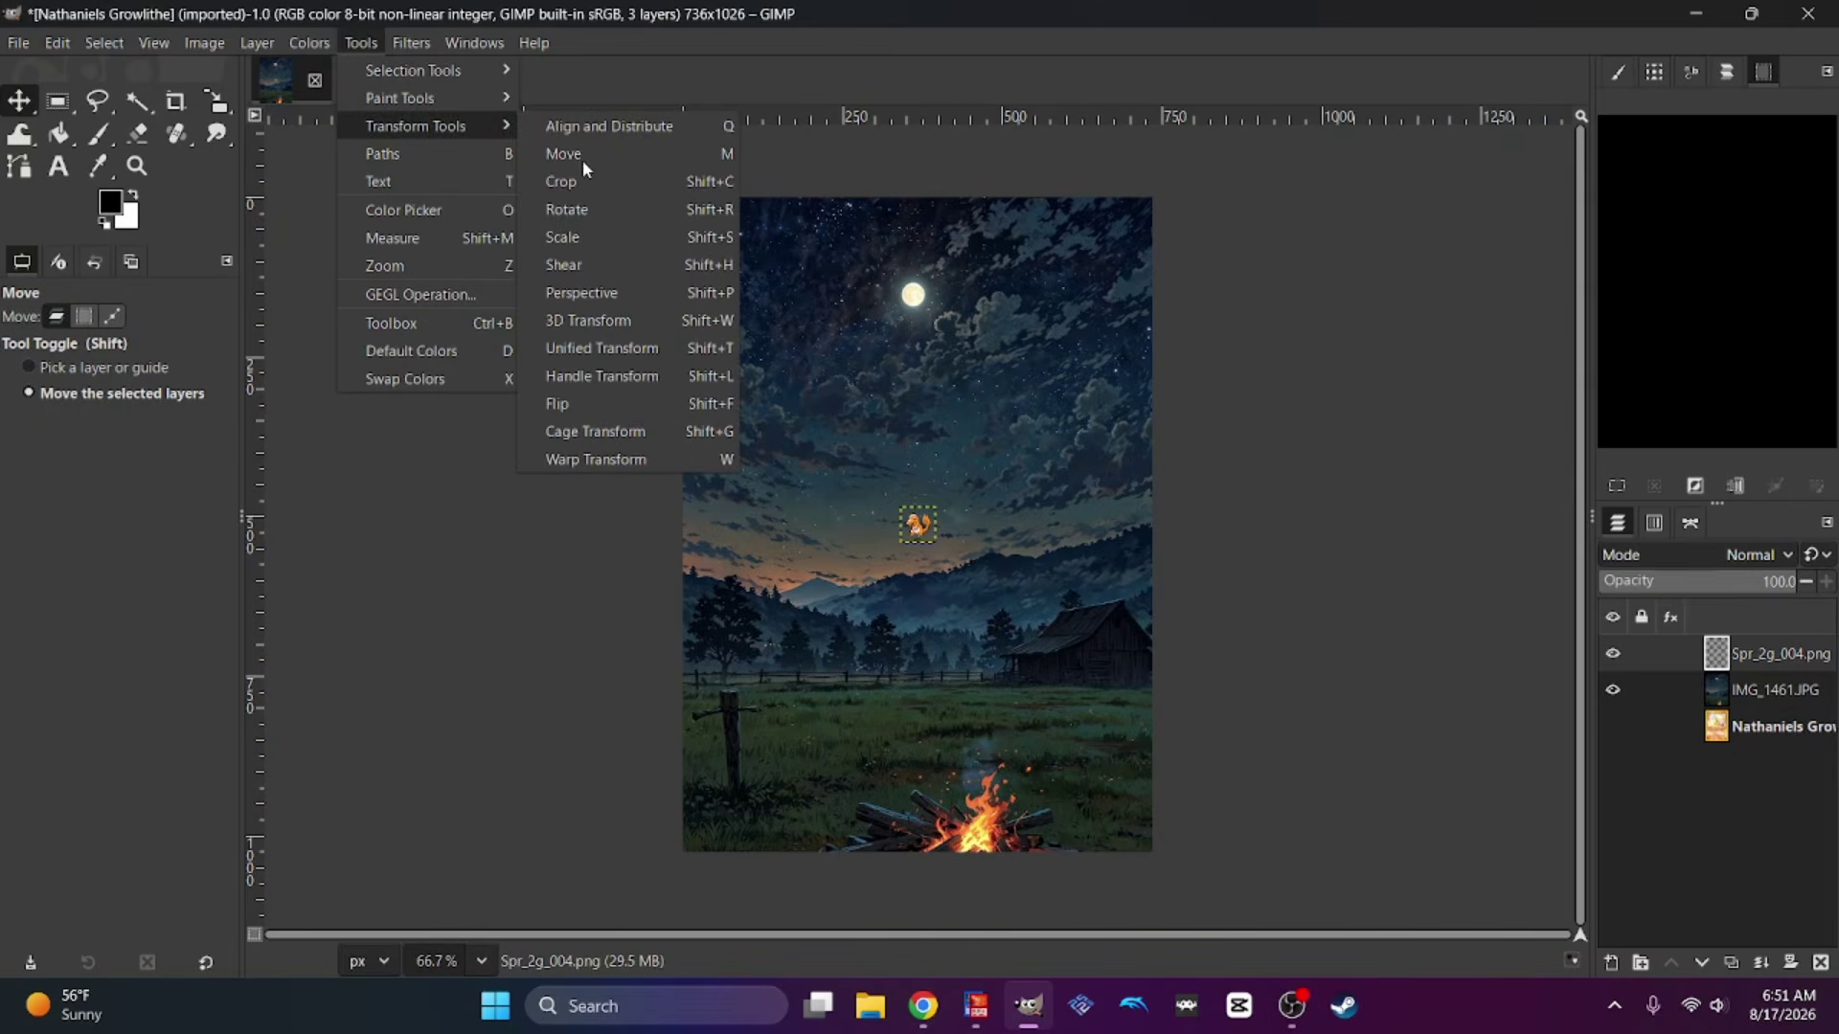
click(569, 236)
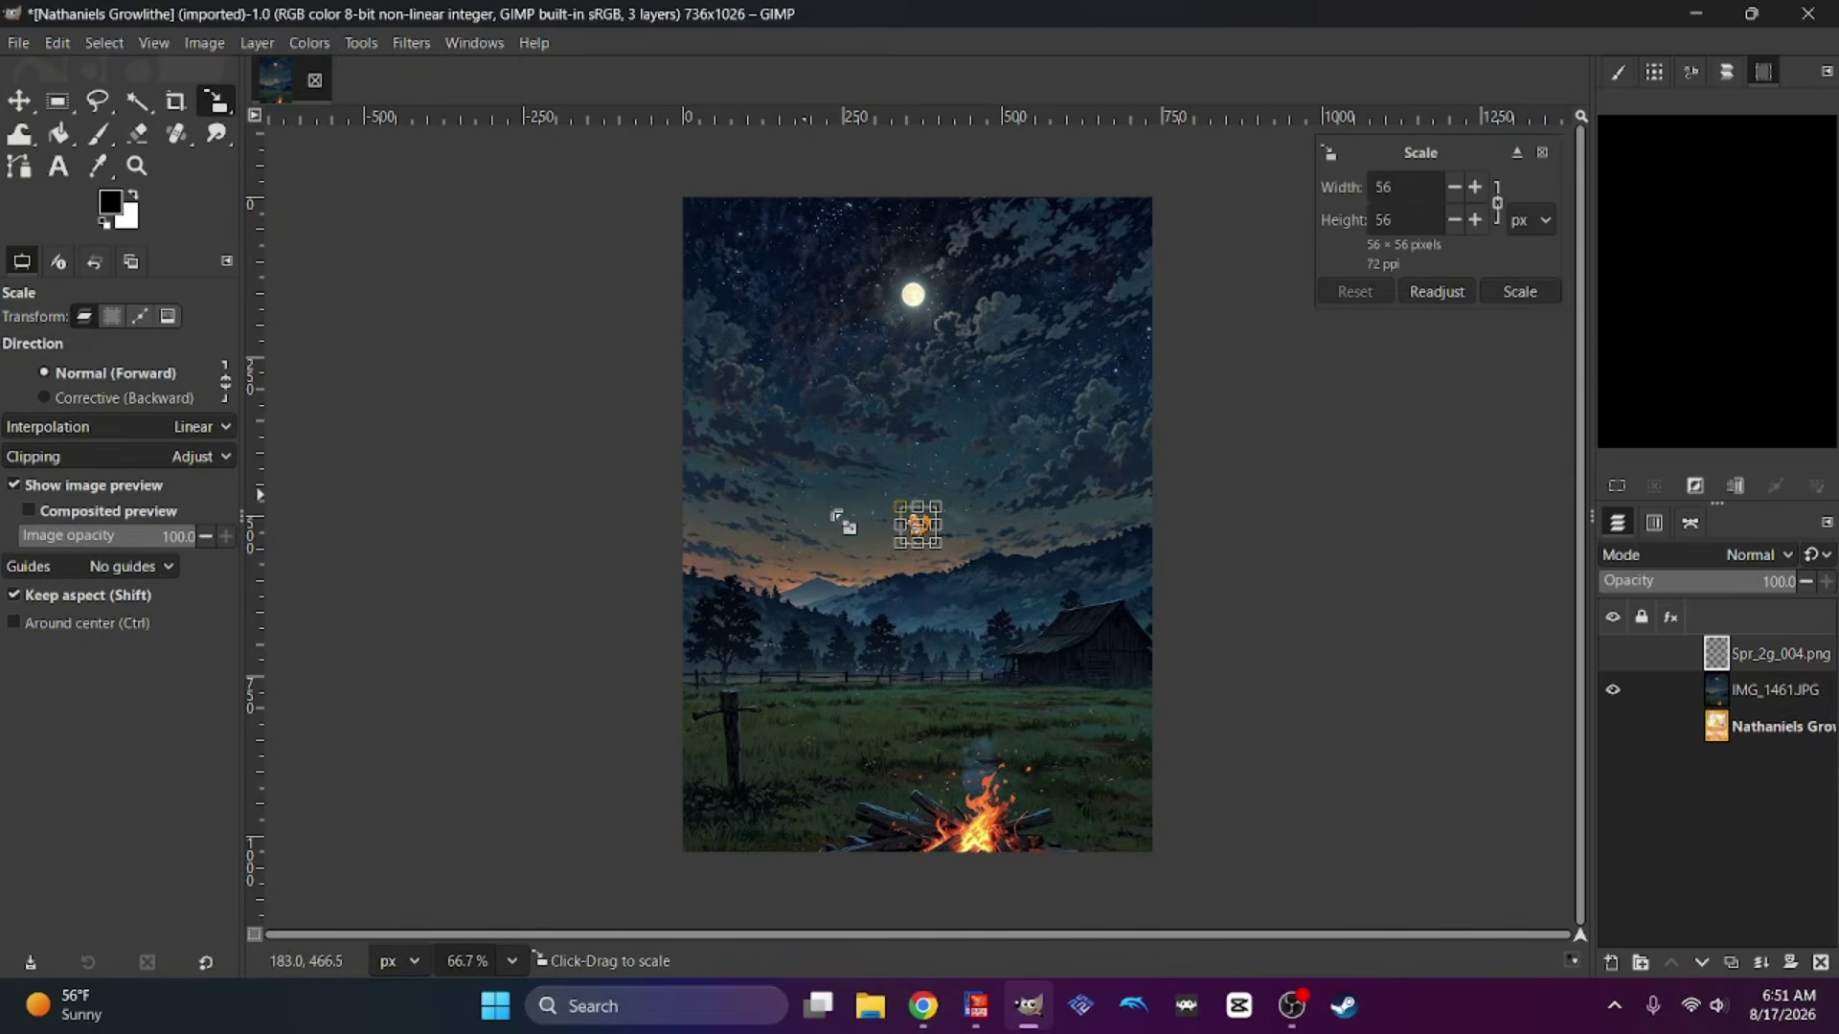
drag(955, 566, 1023, 635)
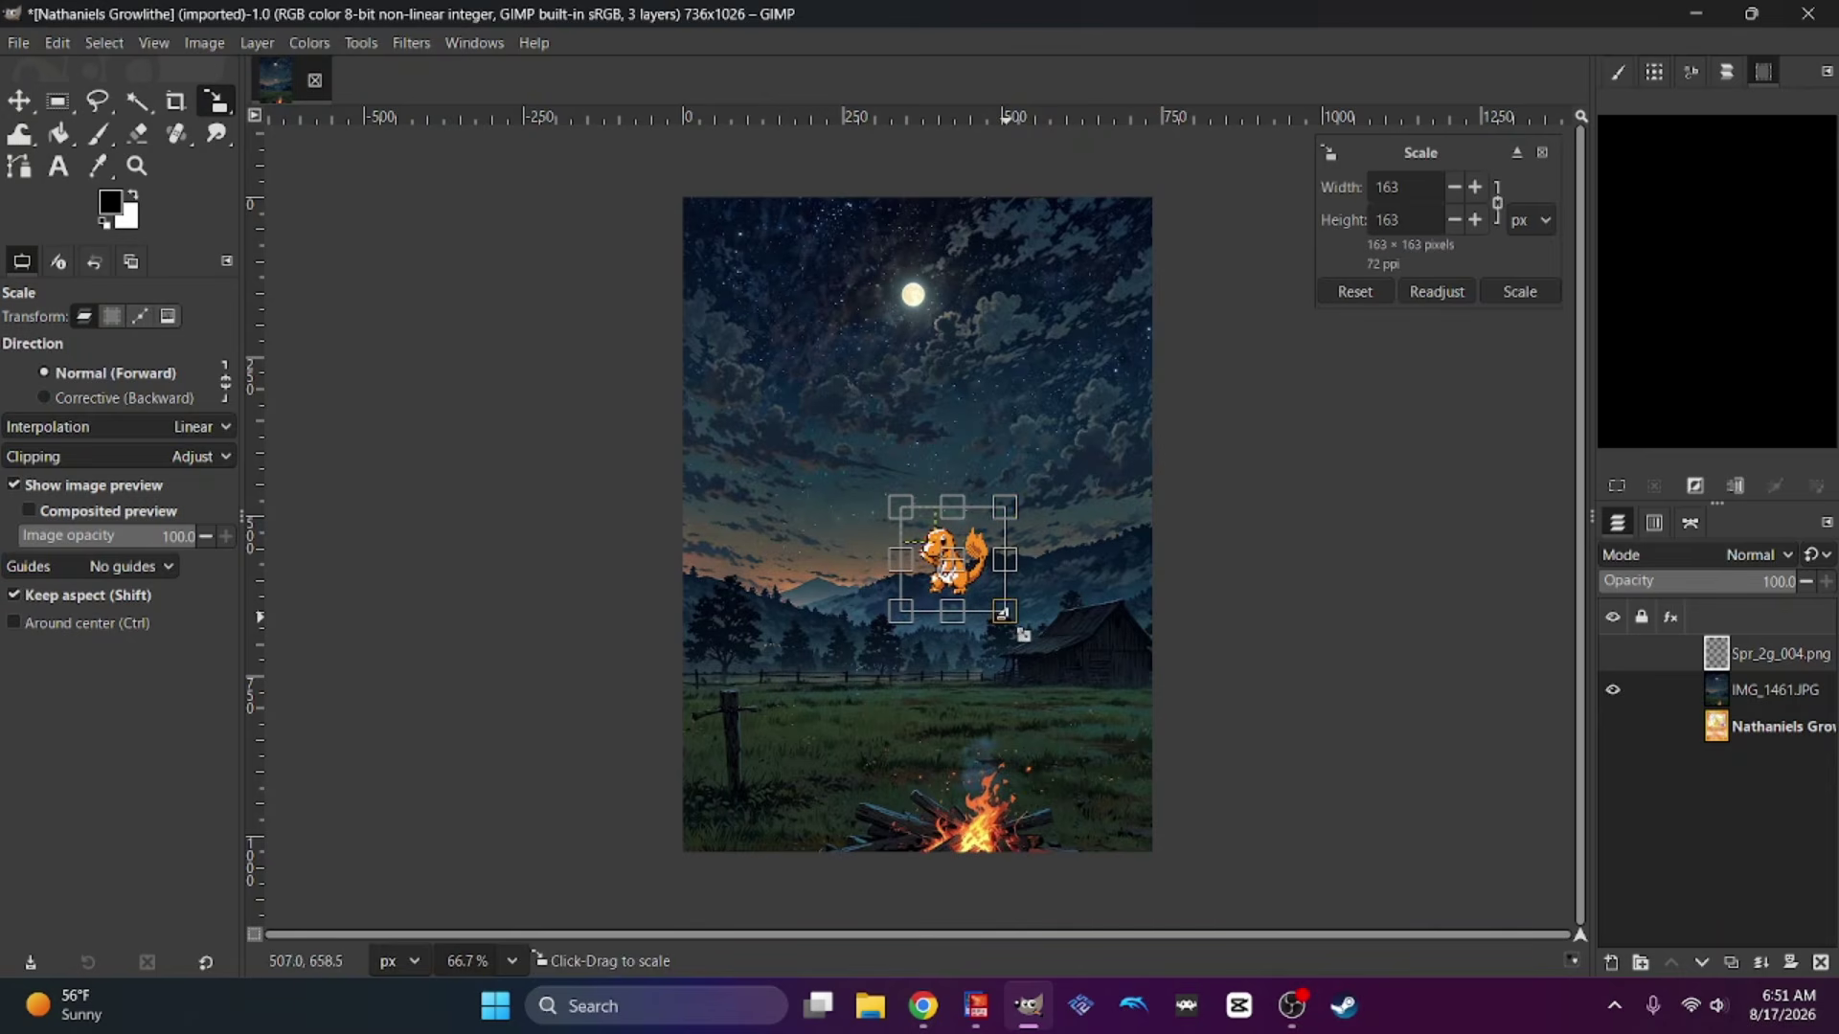
click(1513, 292)
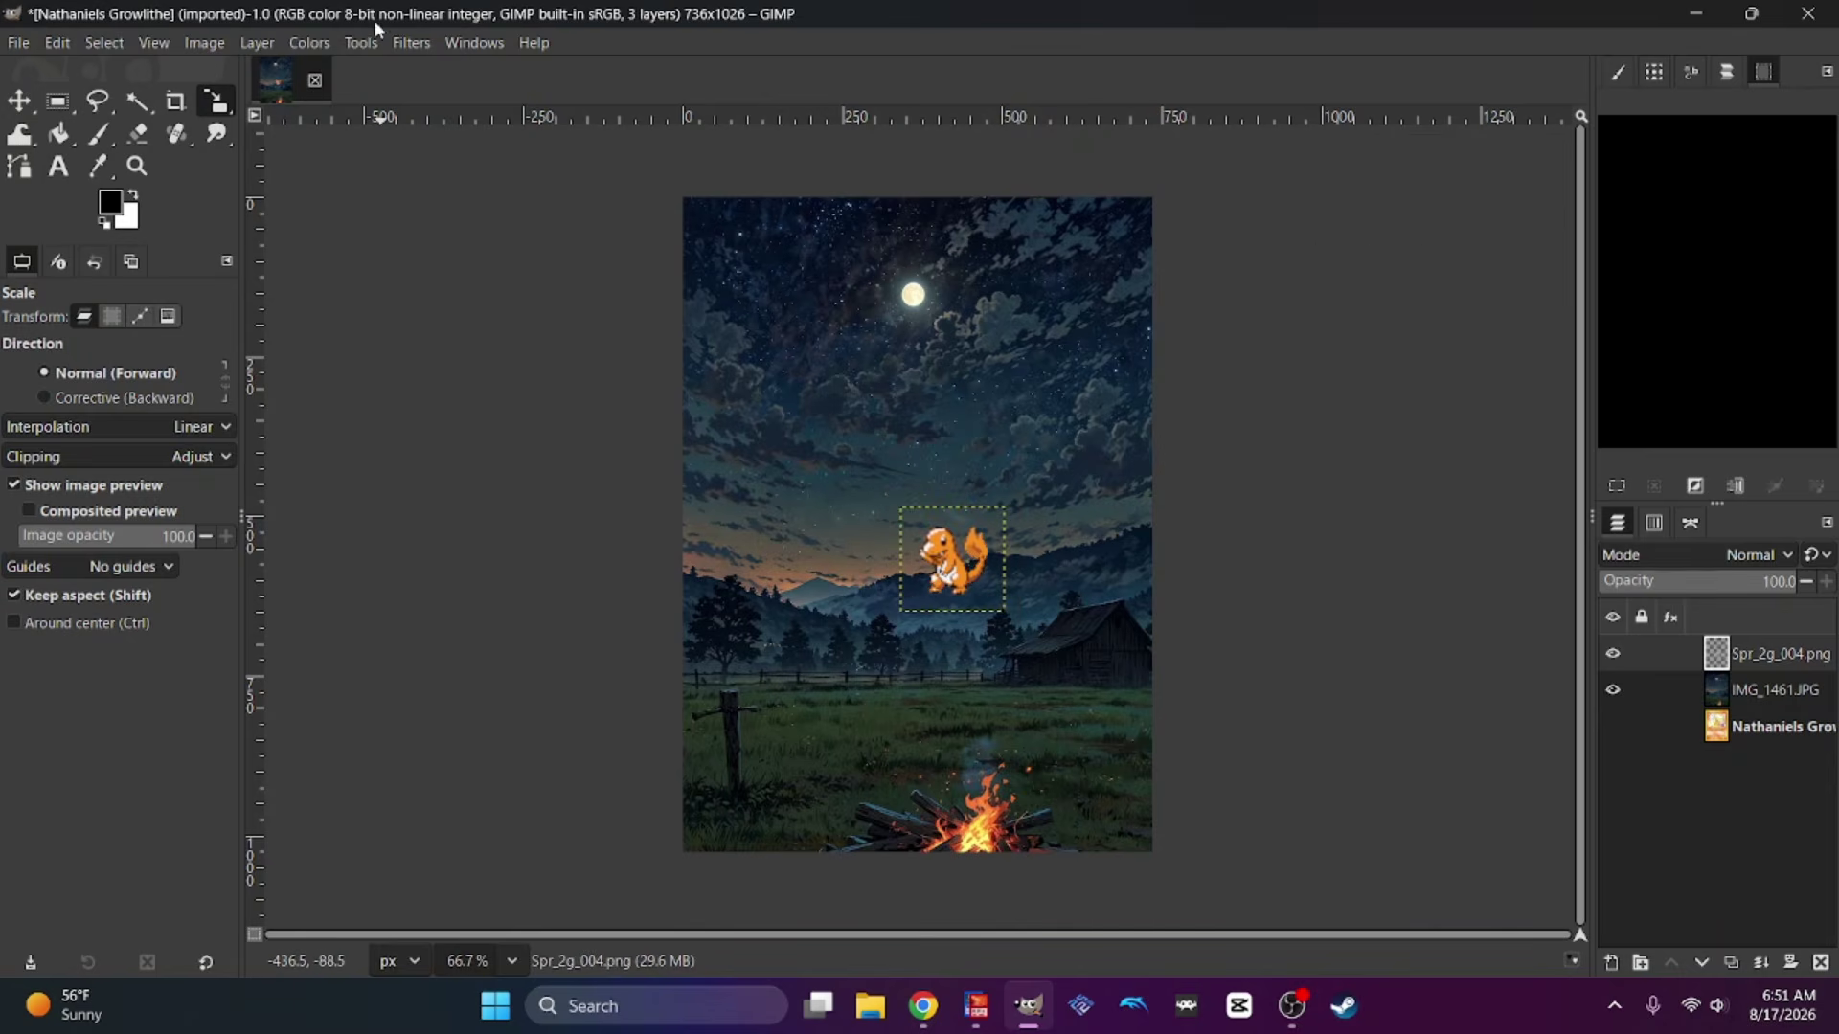
Move the scaled Charmander sprite onto the grass just right of the campfire flames, near the lower right of the artwork.
click(372, 45)
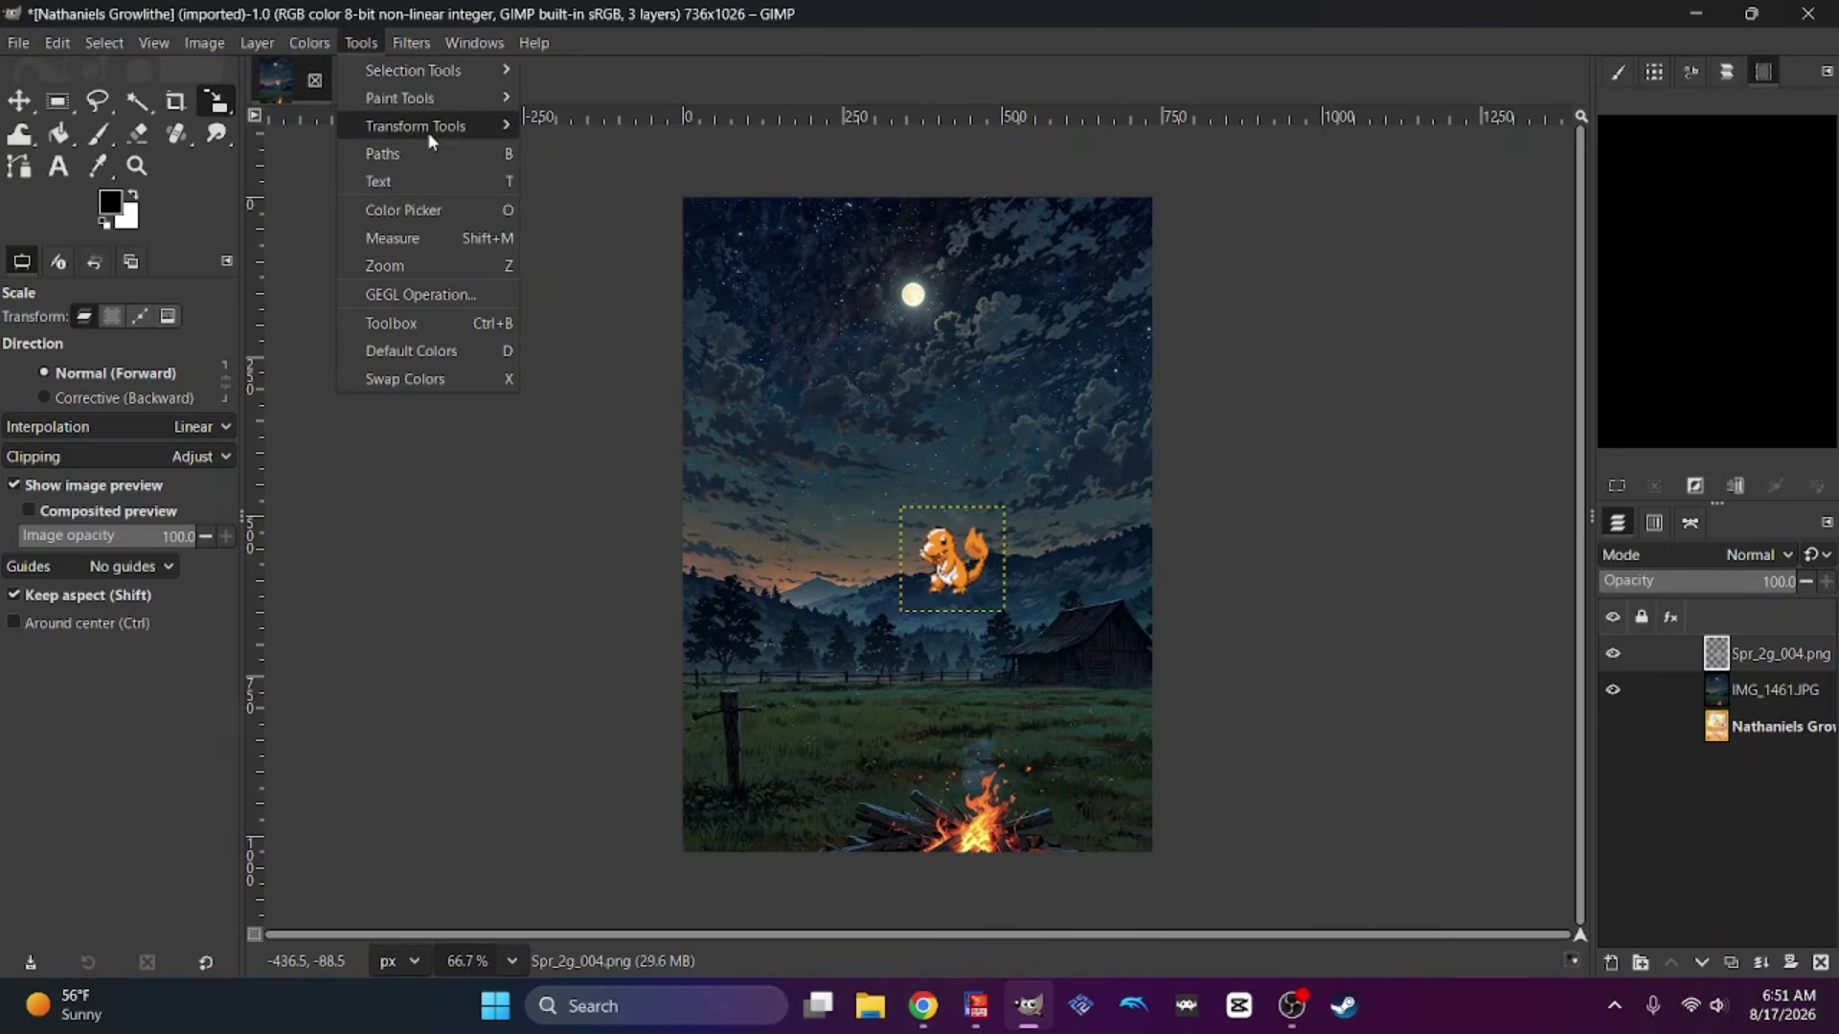
mouse_move(451, 129)
click(592, 154)
drag(978, 589, 1073, 793)
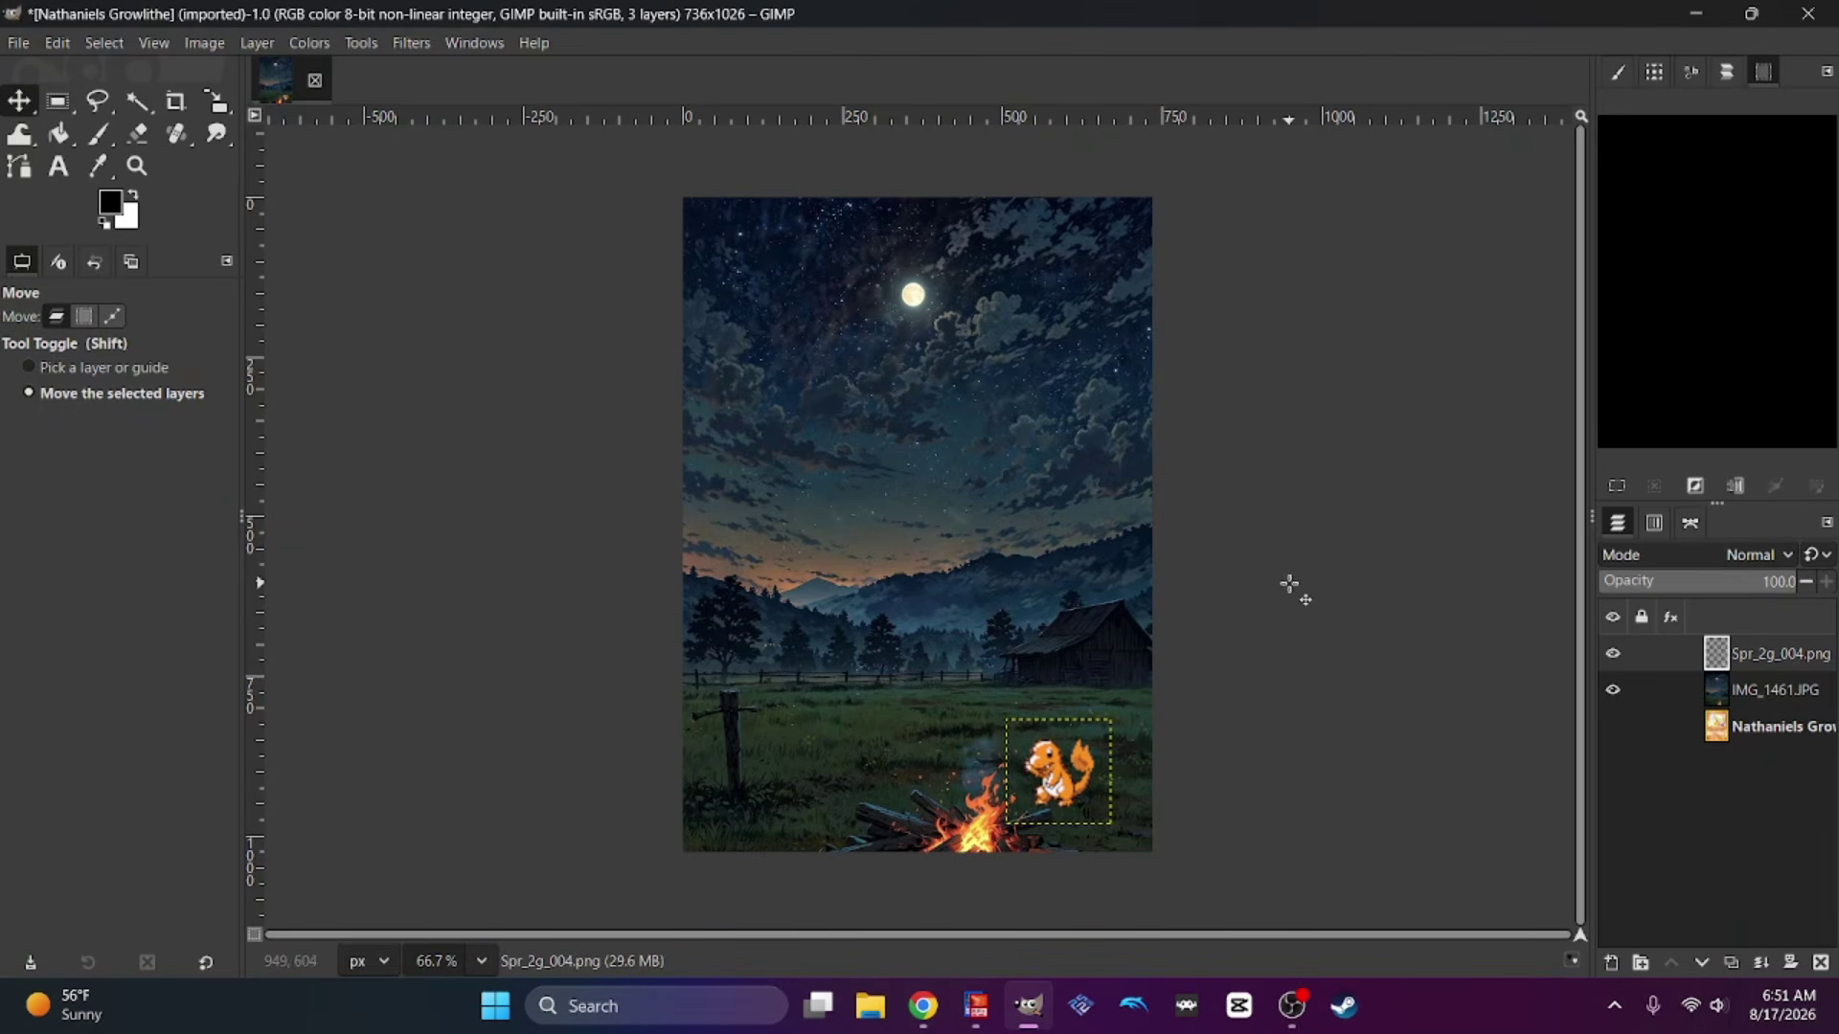
key(Right)
key(Right)
key(Right)
key(Right)
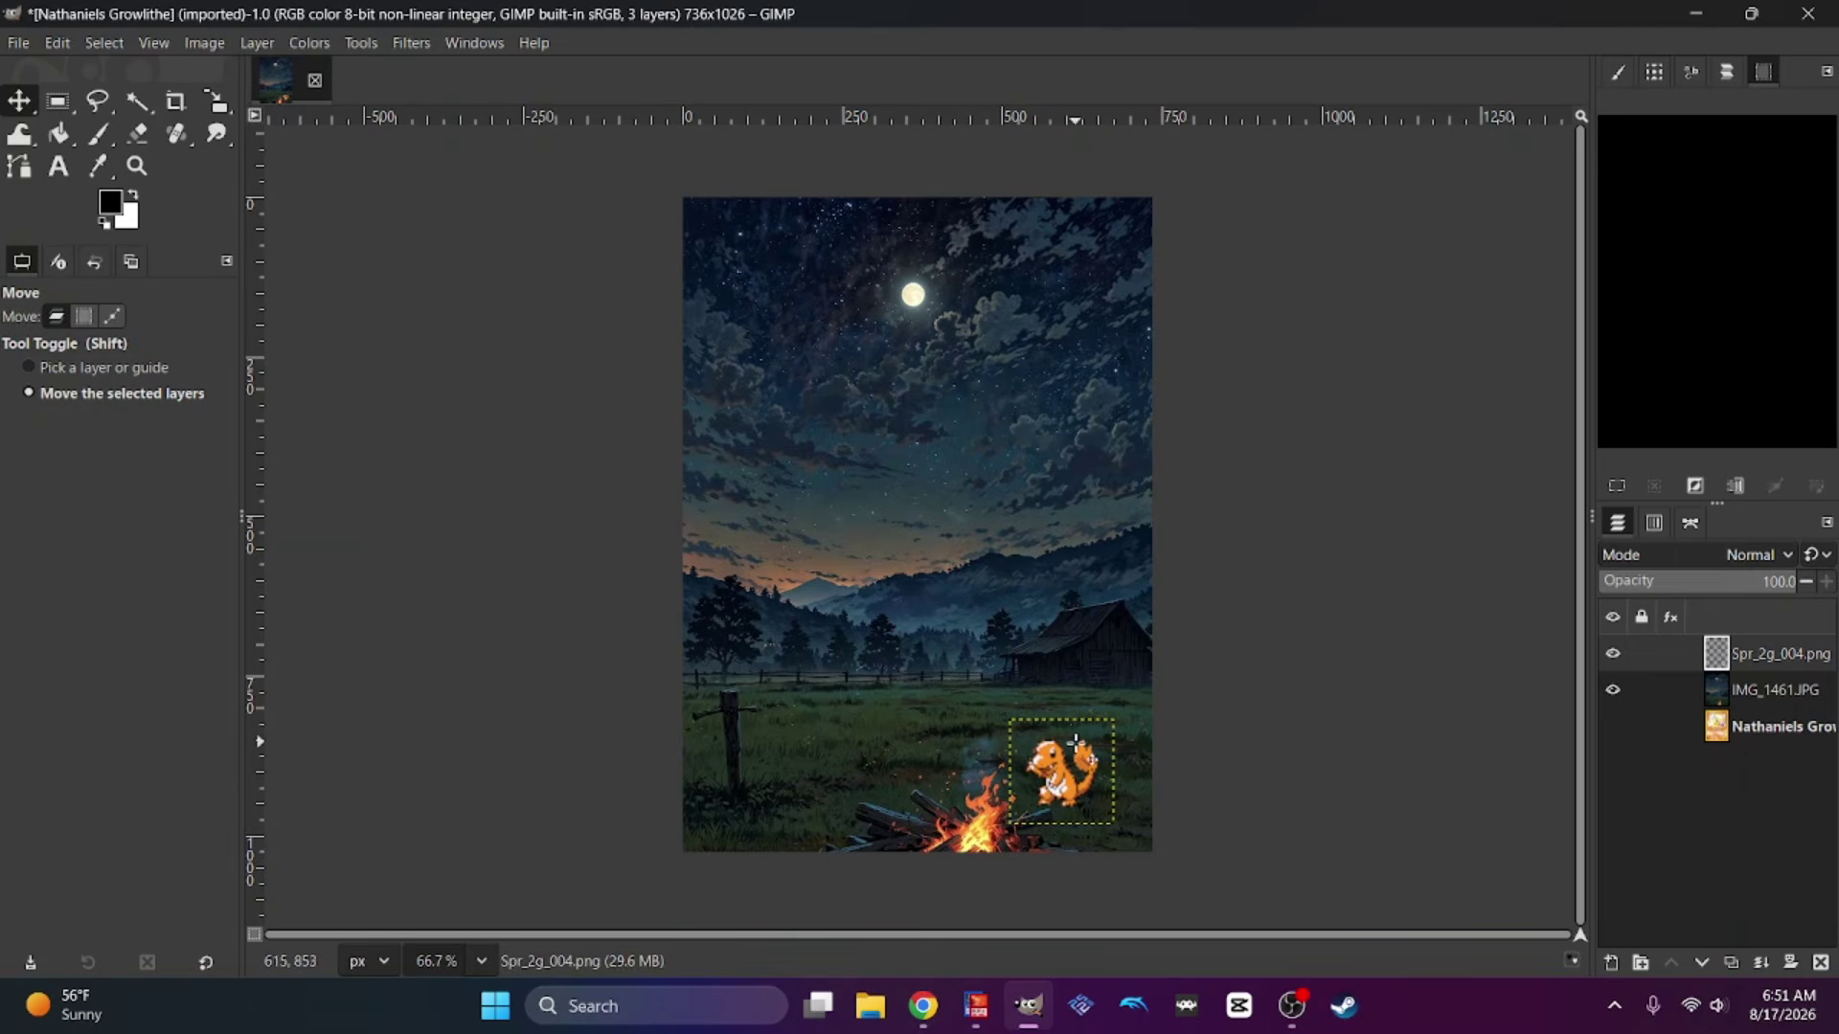
drag(1057, 770, 1058, 774)
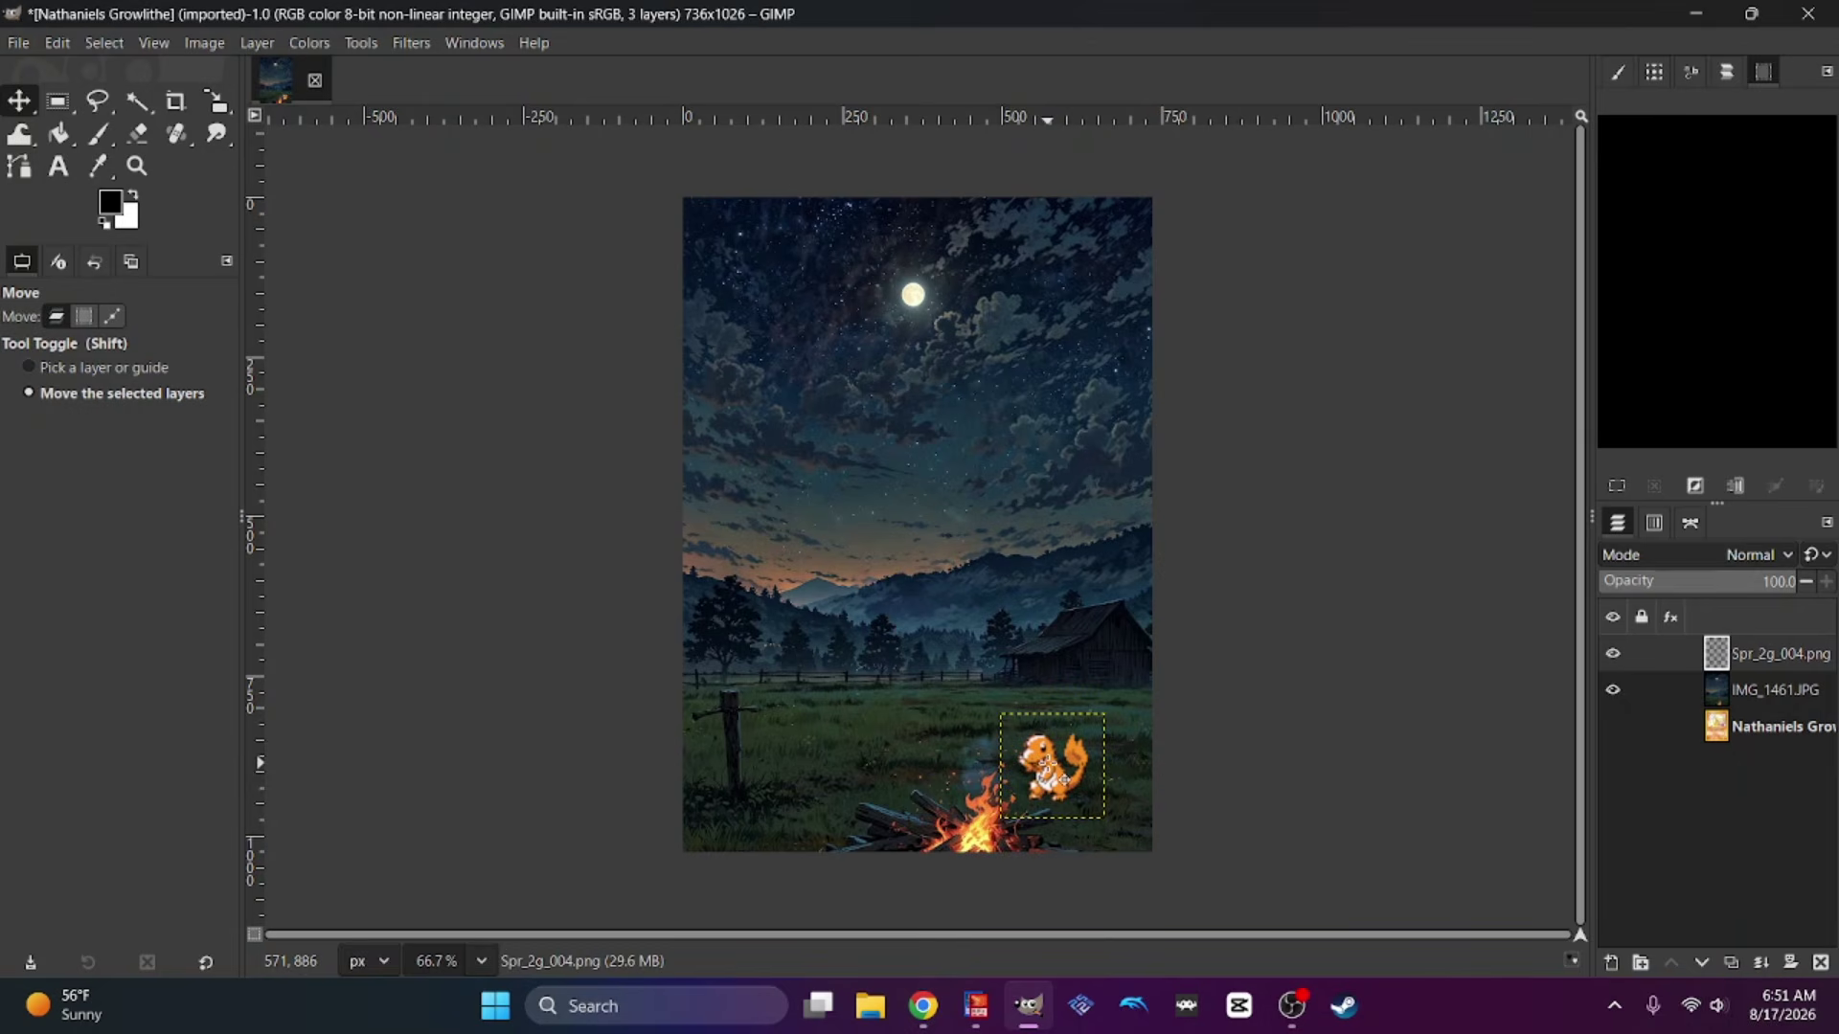
Export the artwork to the Desktop as charmanderfull.png with the default PNG options.
click(18, 44)
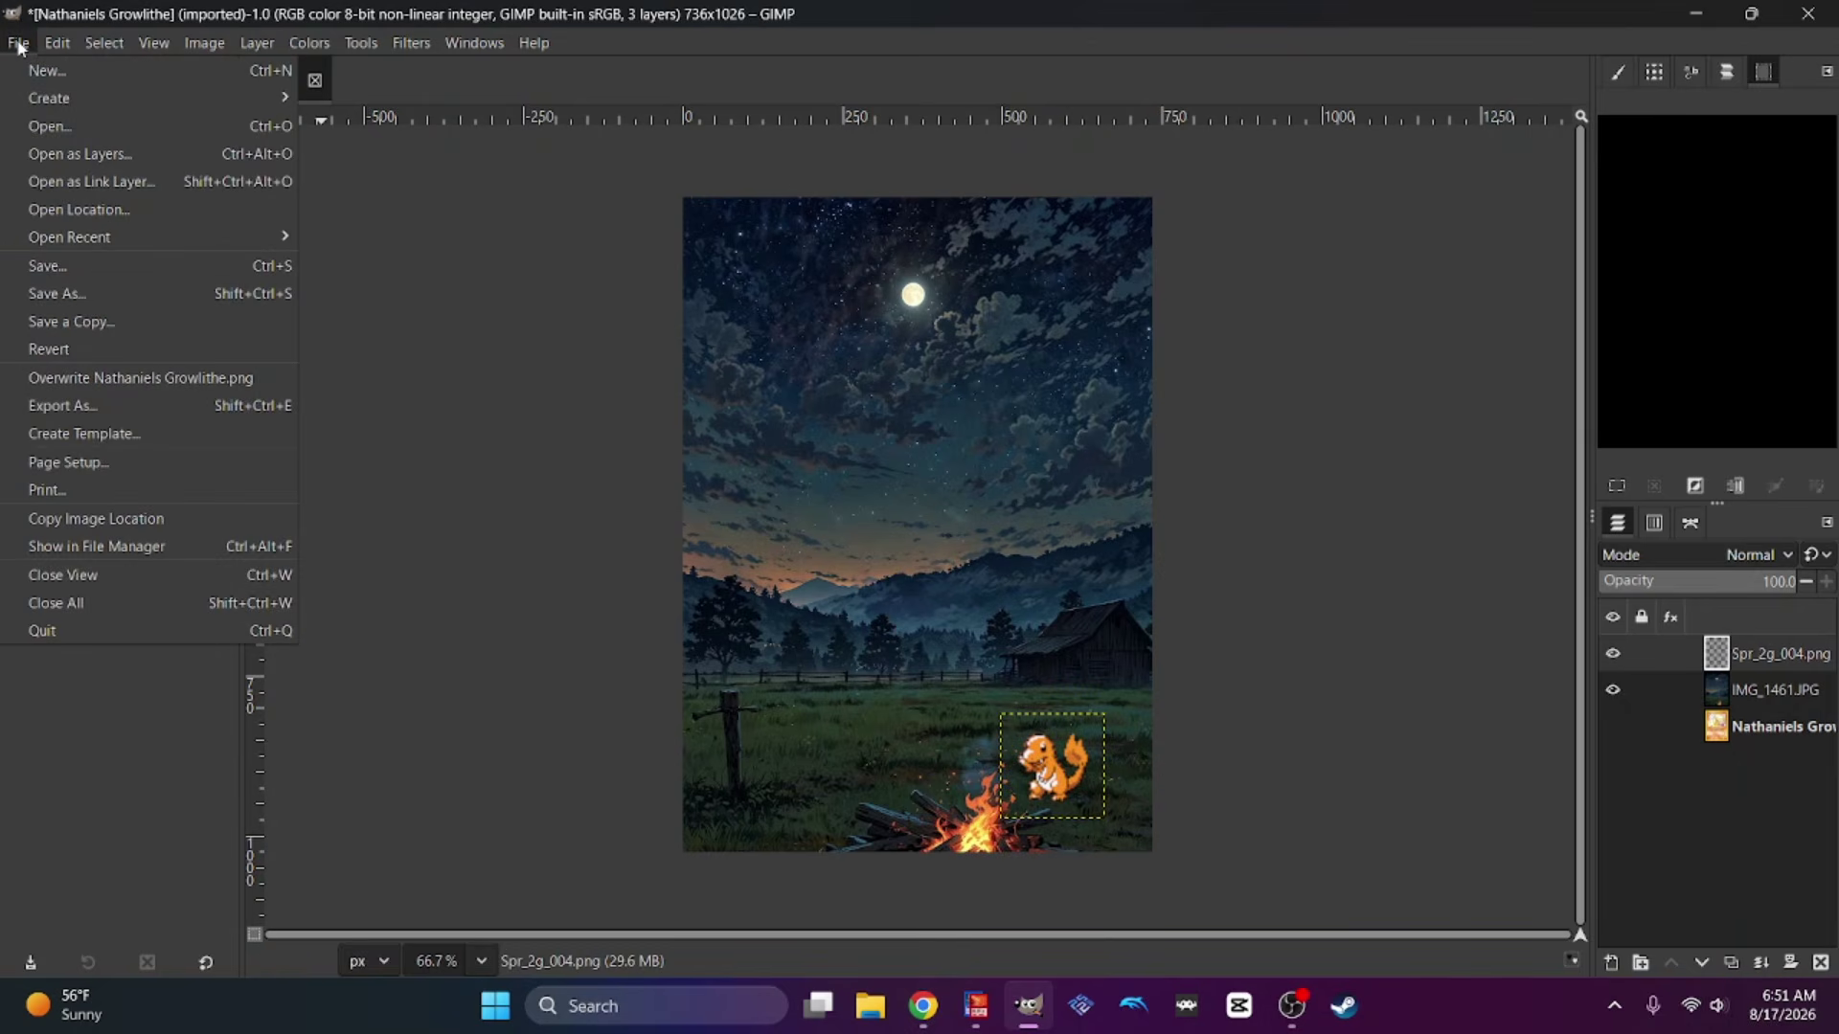
click(87, 406)
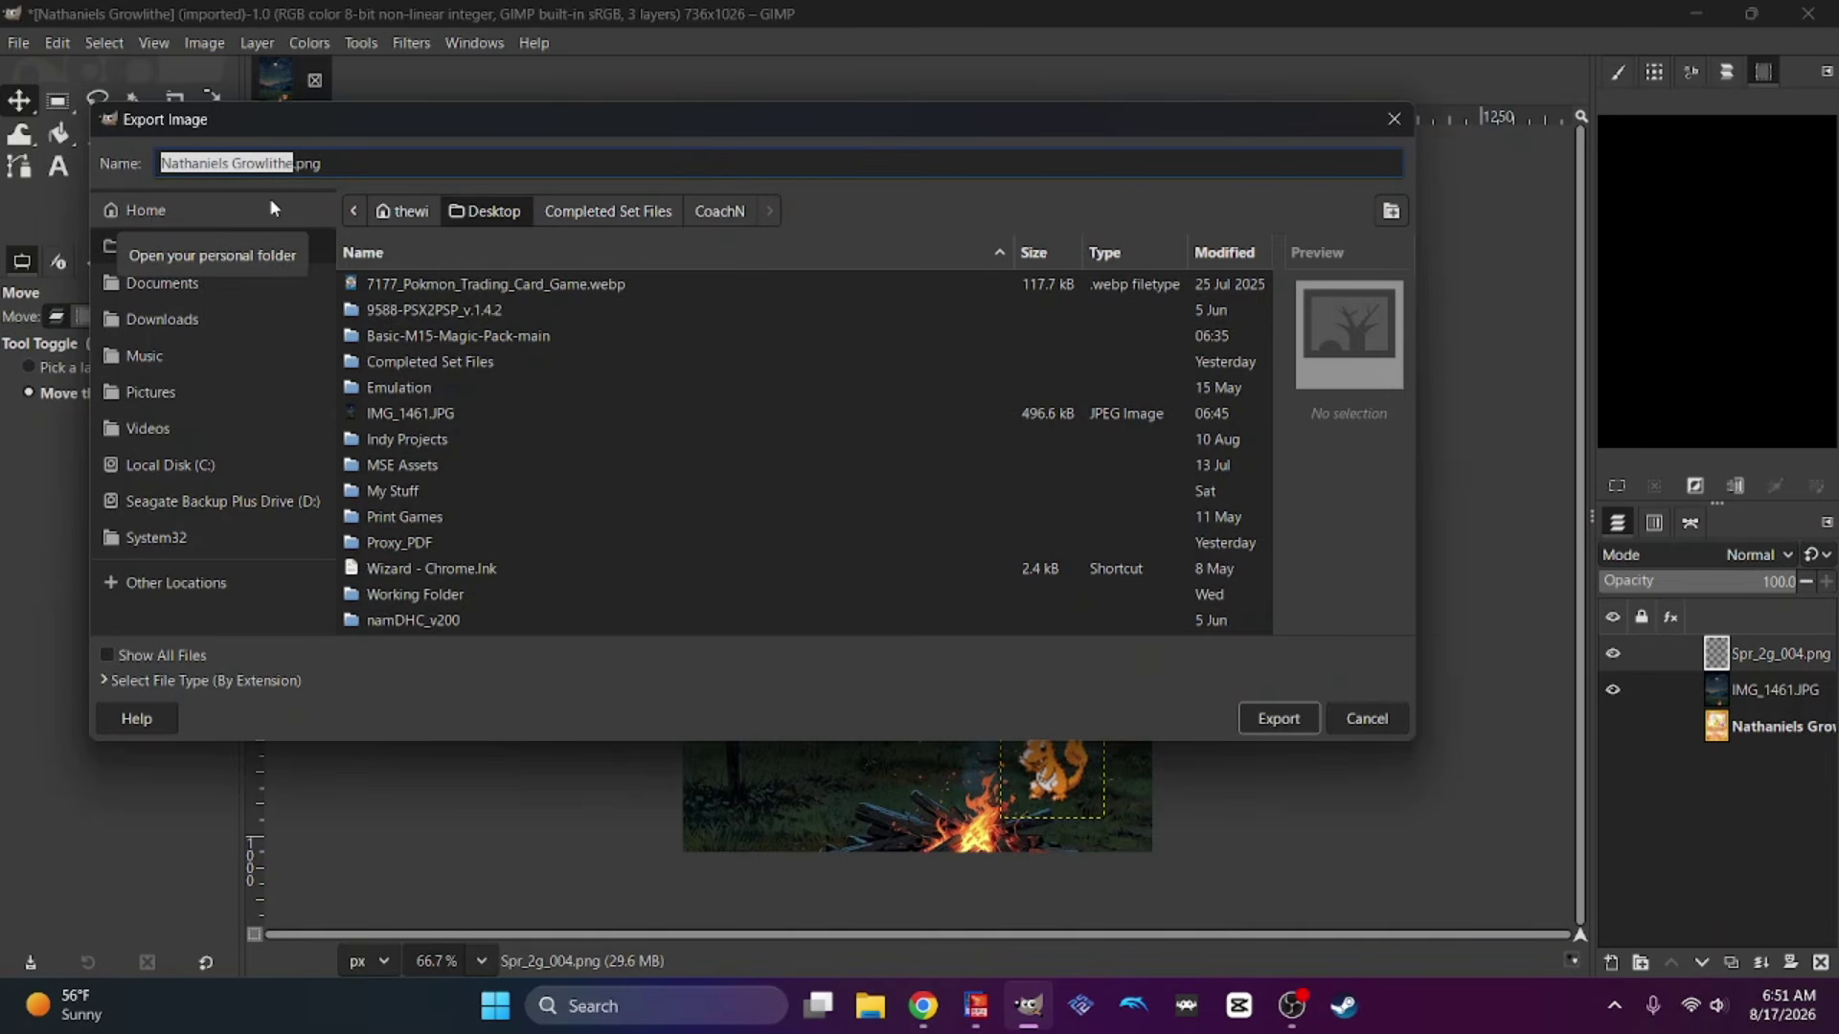
text(charmanderfull)
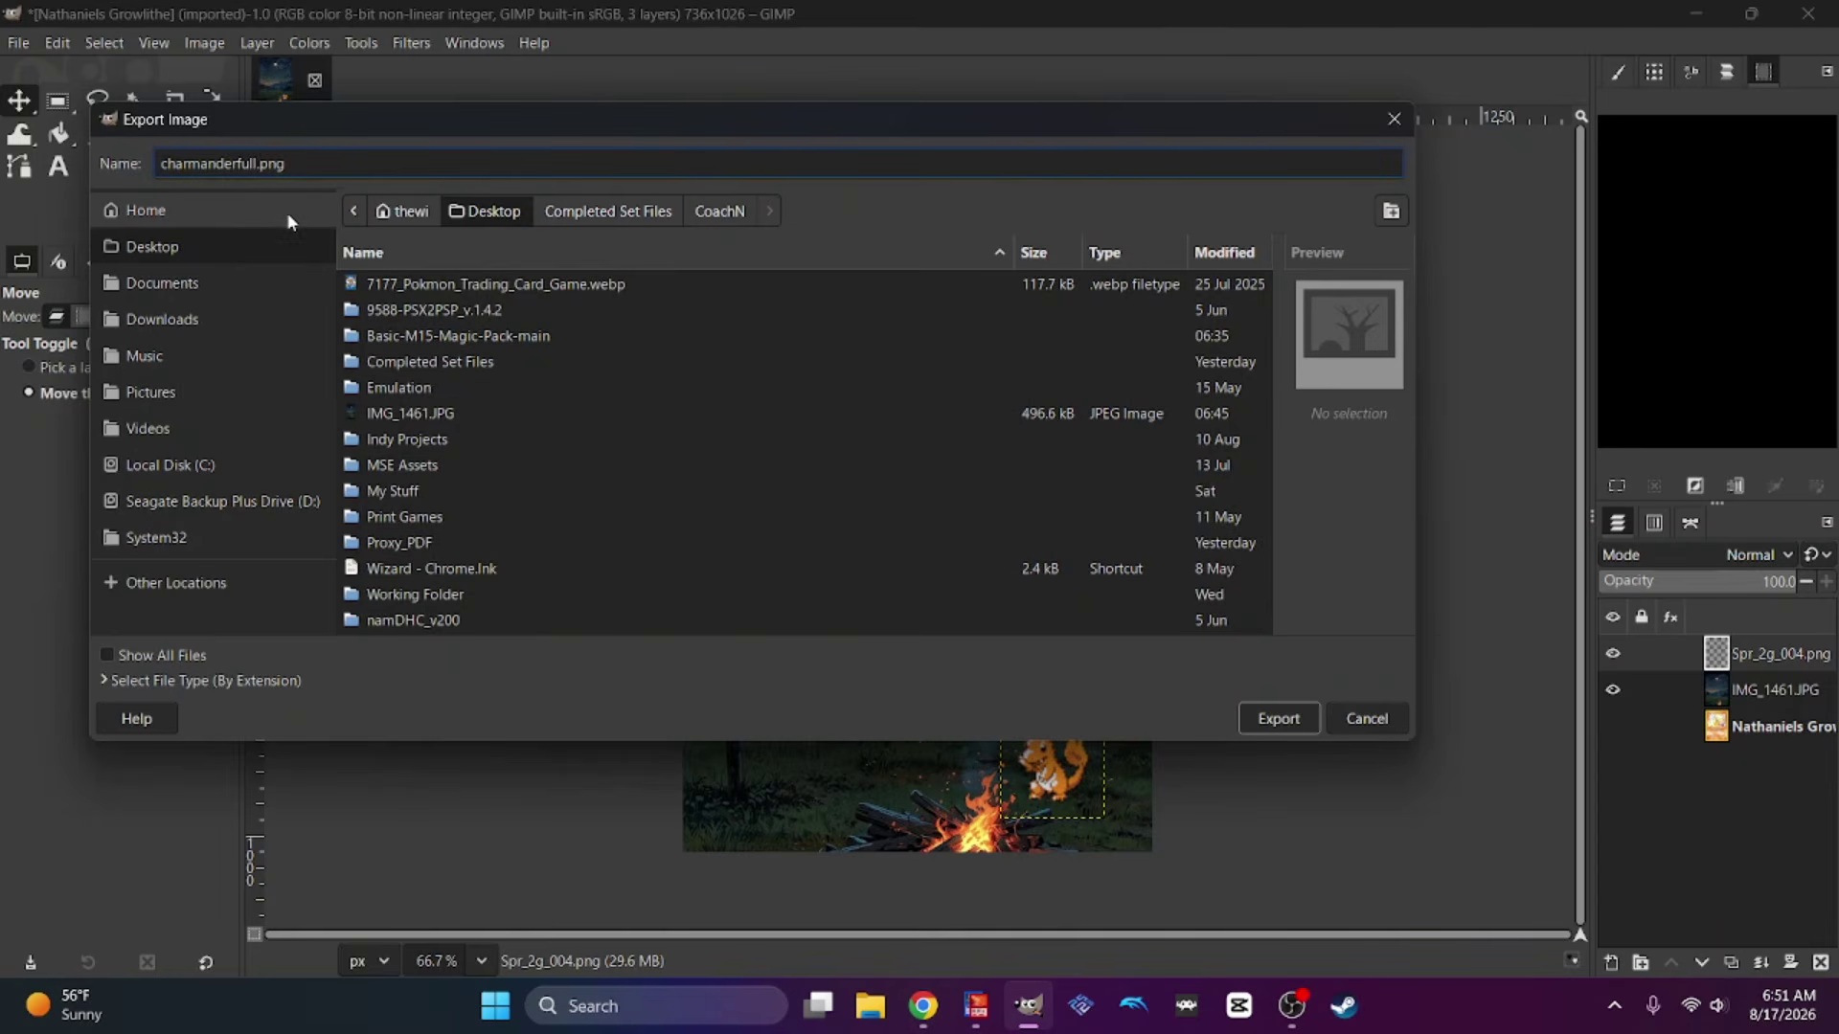
click(1276, 720)
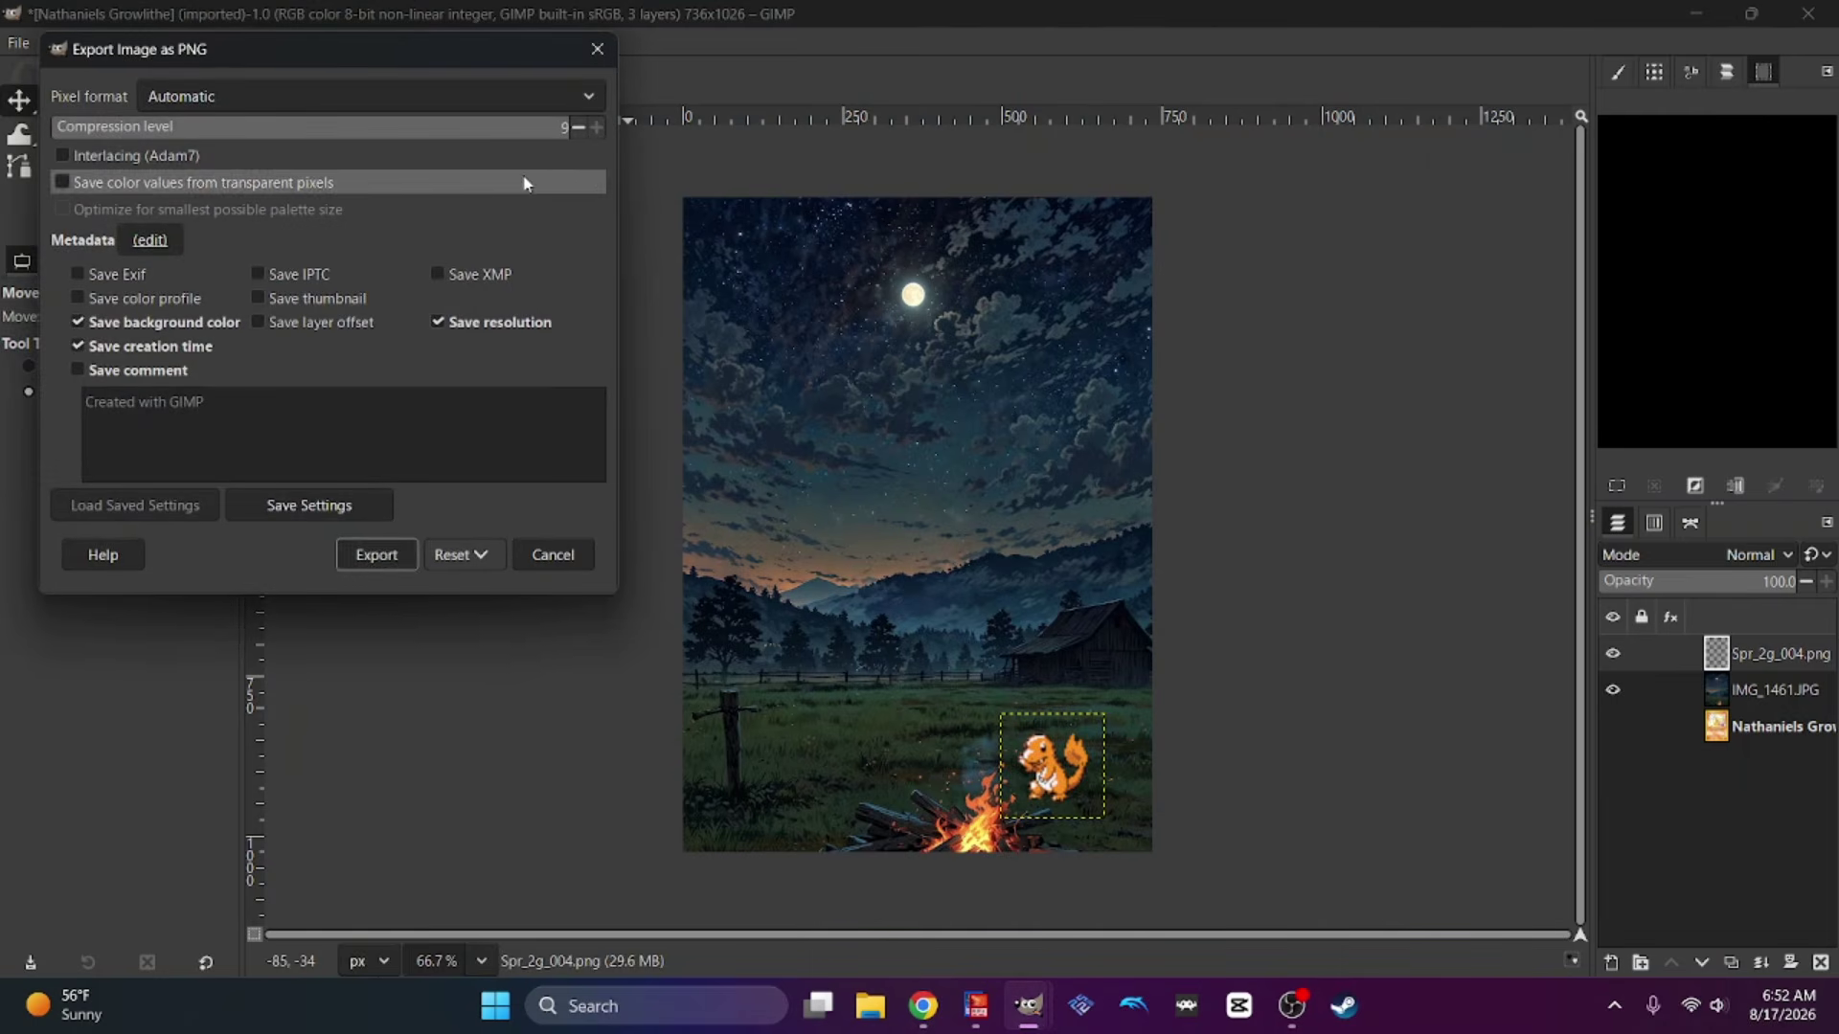
click(373, 549)
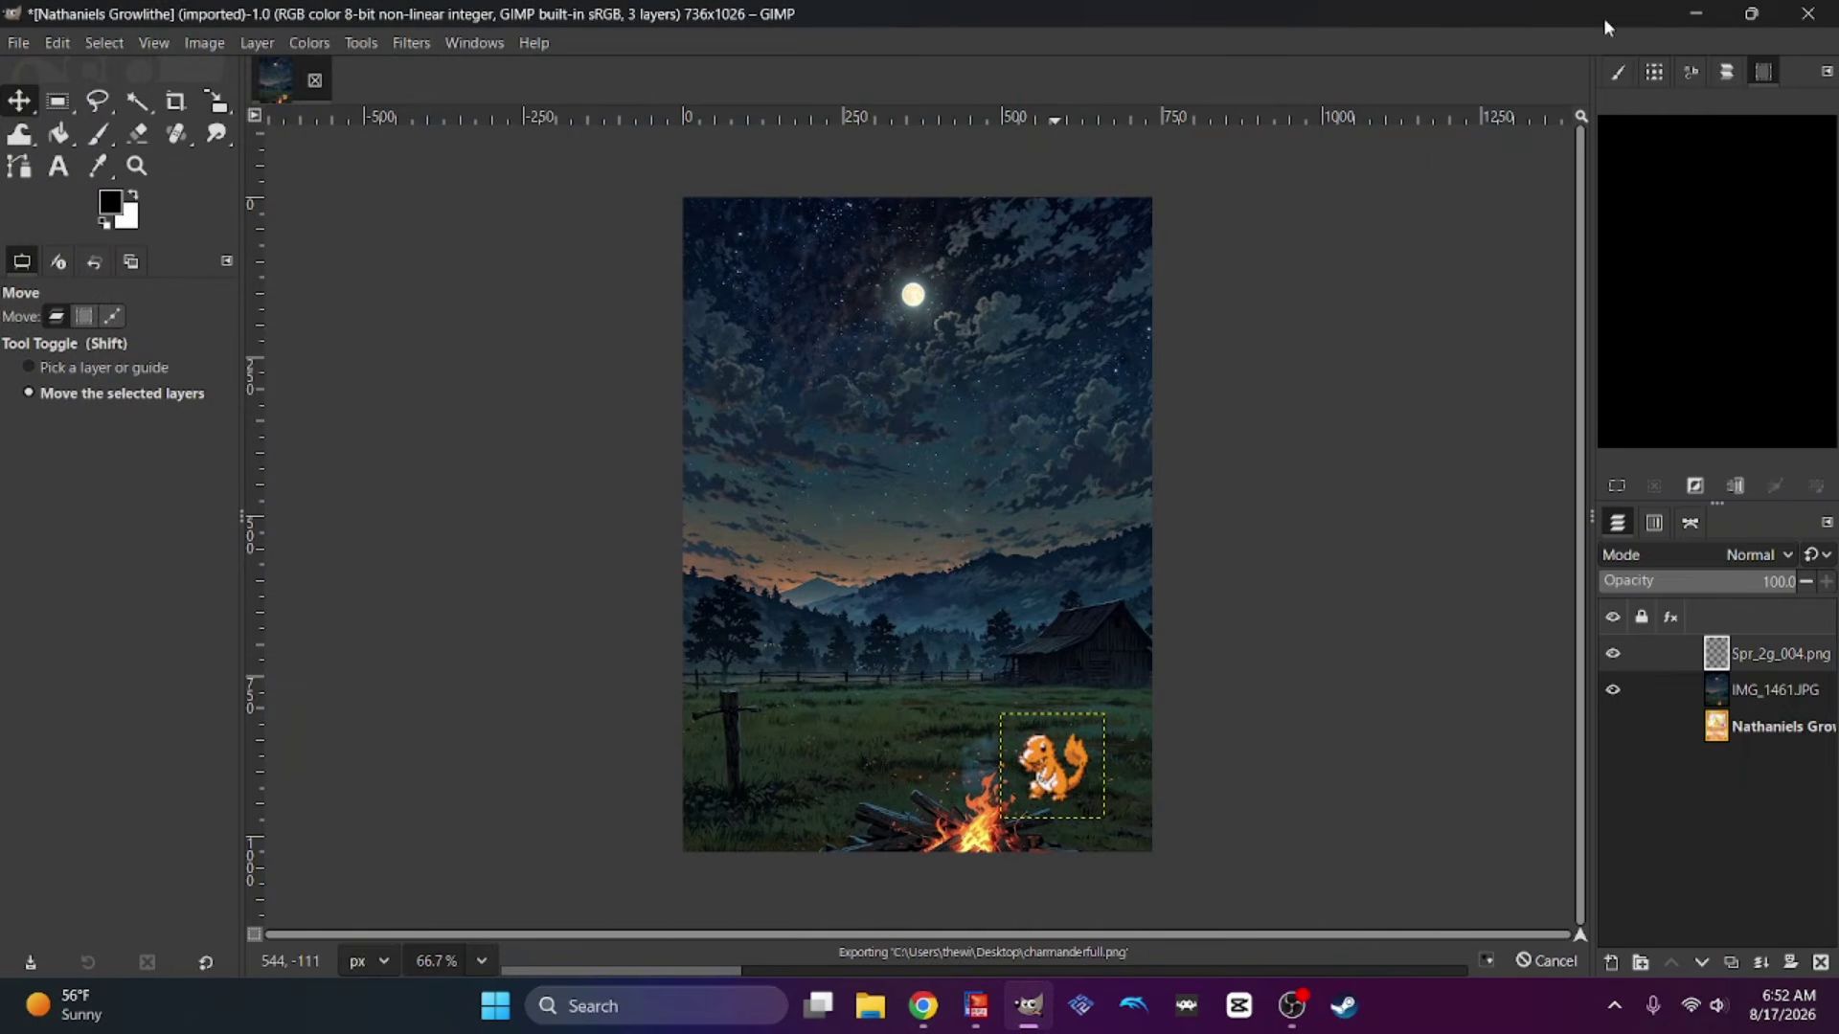
Switch to Magic Set Editor, add a new card to the full art set and make it Fire type.
click(1695, 16)
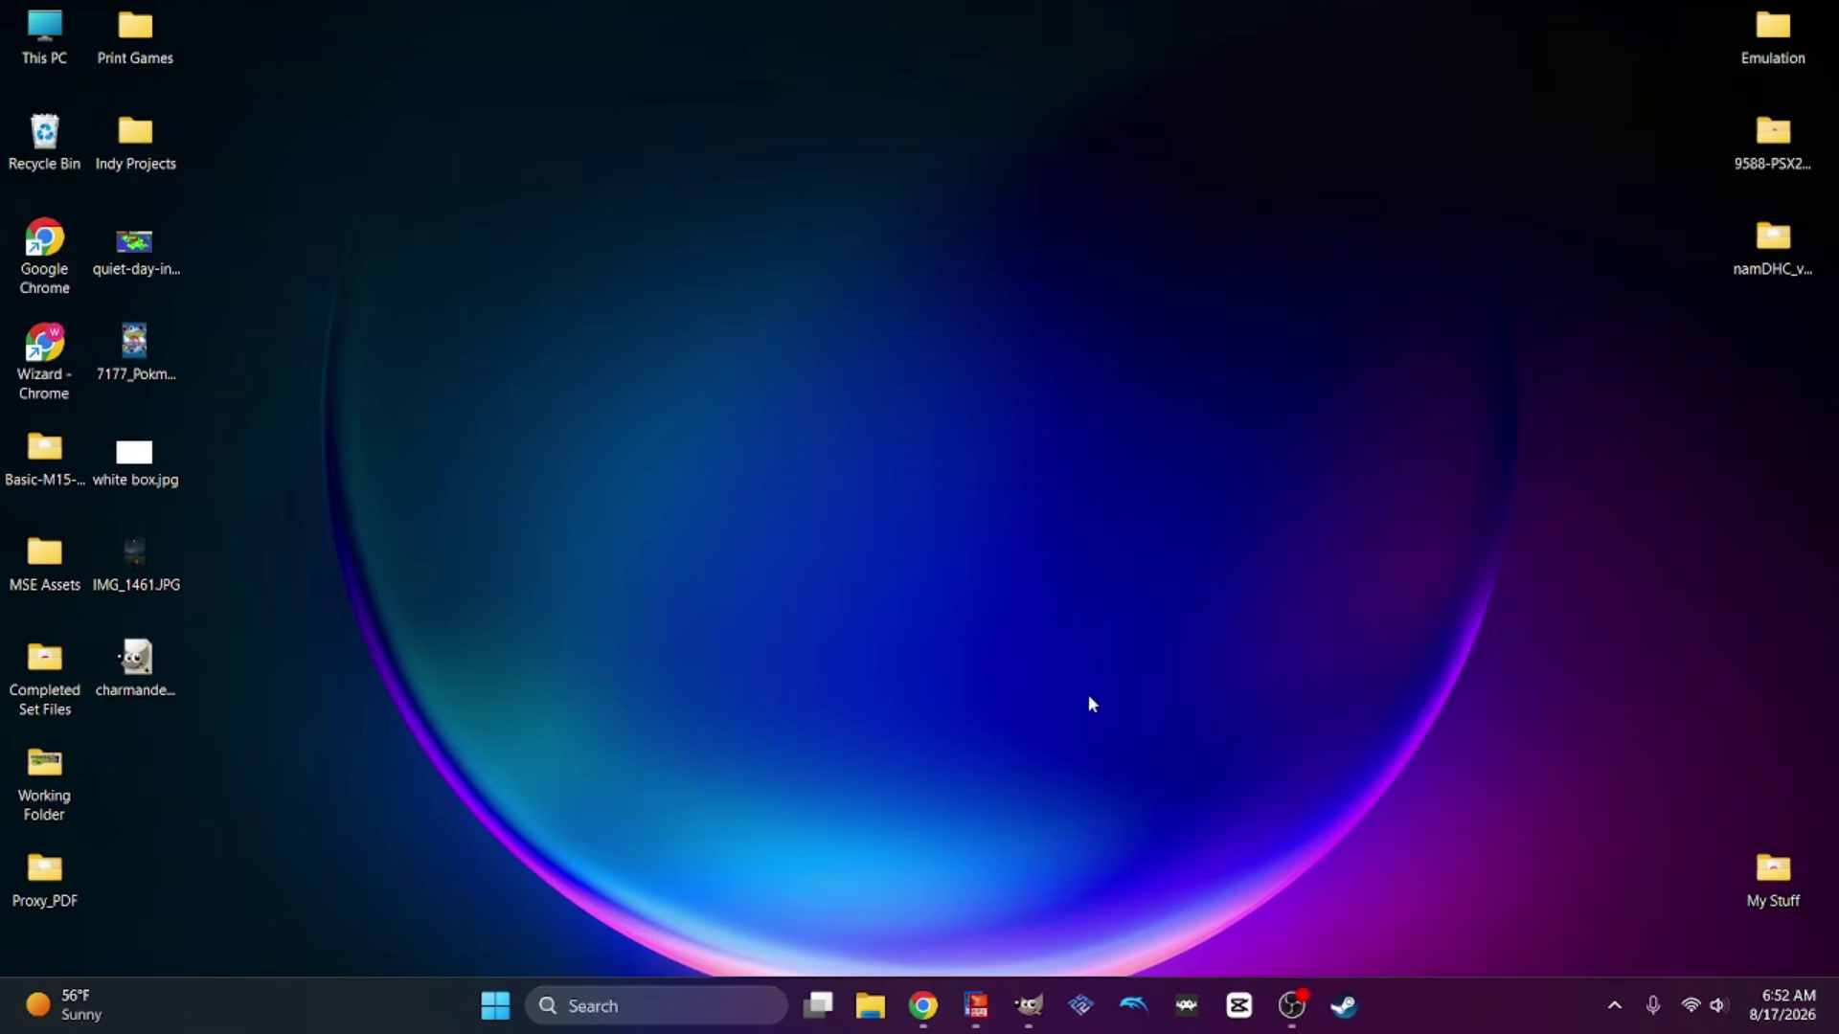
click(975, 1006)
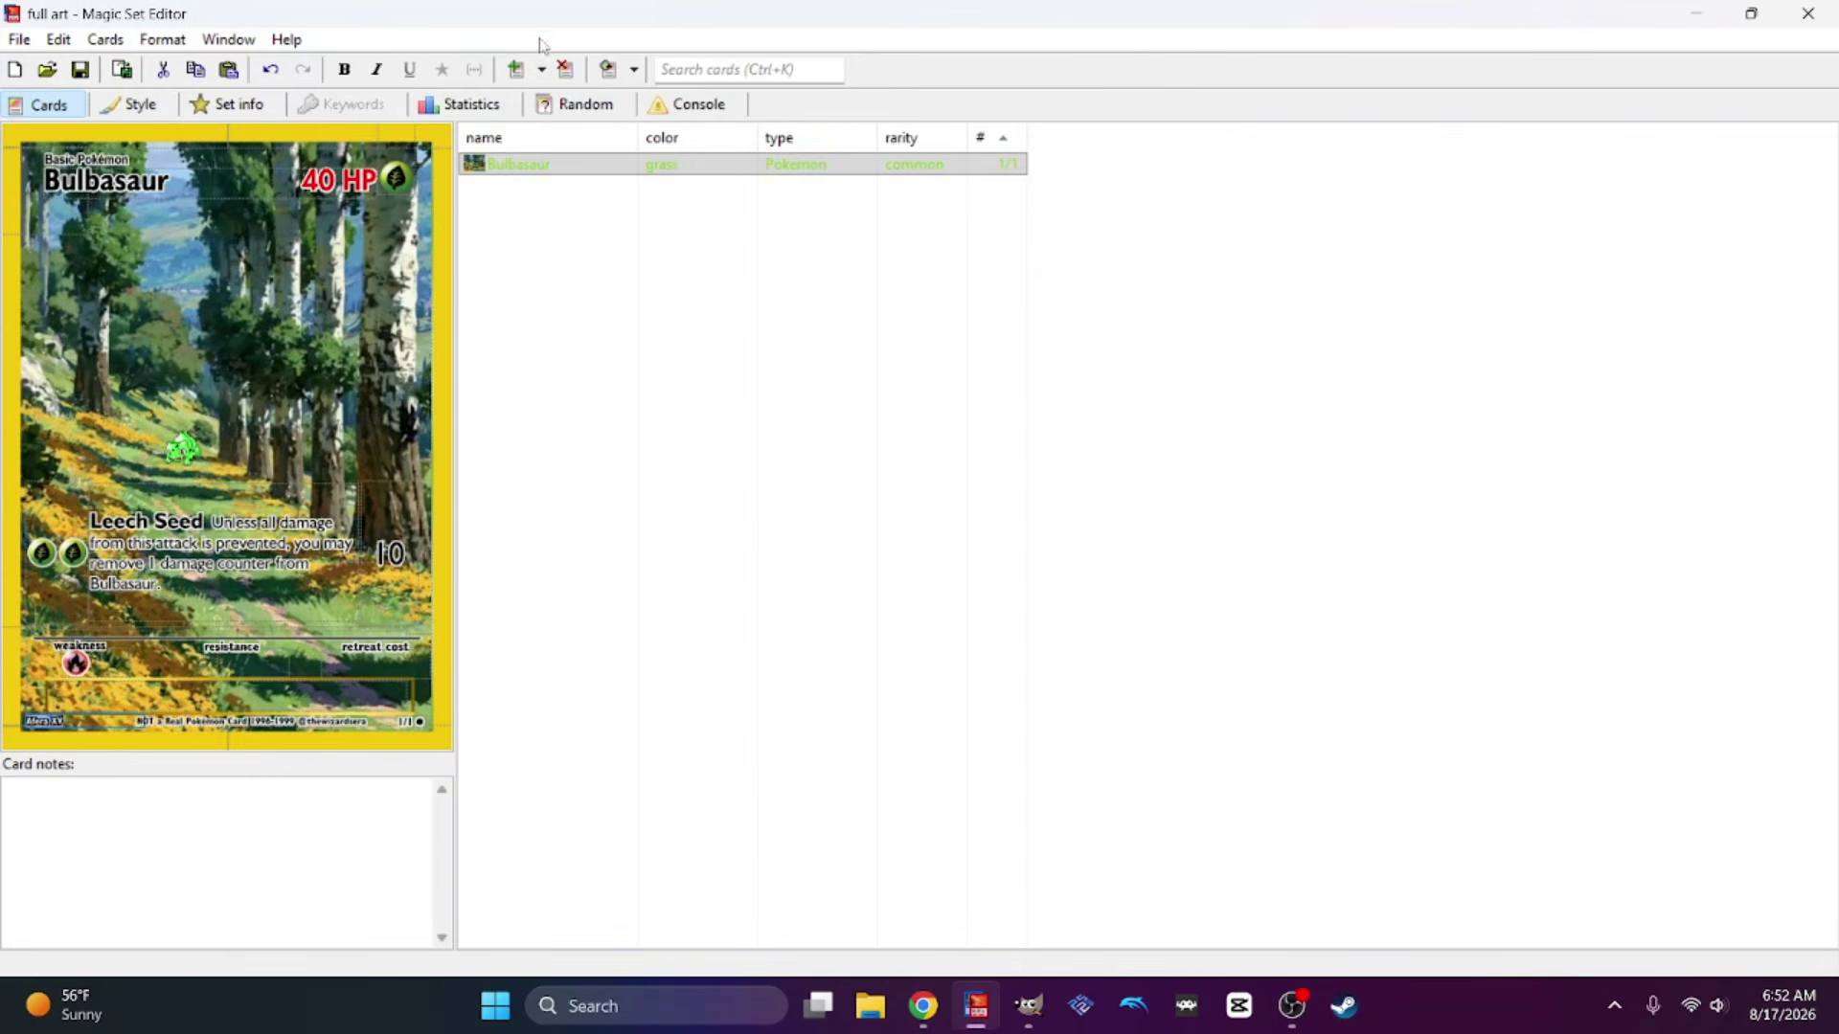
click(518, 70)
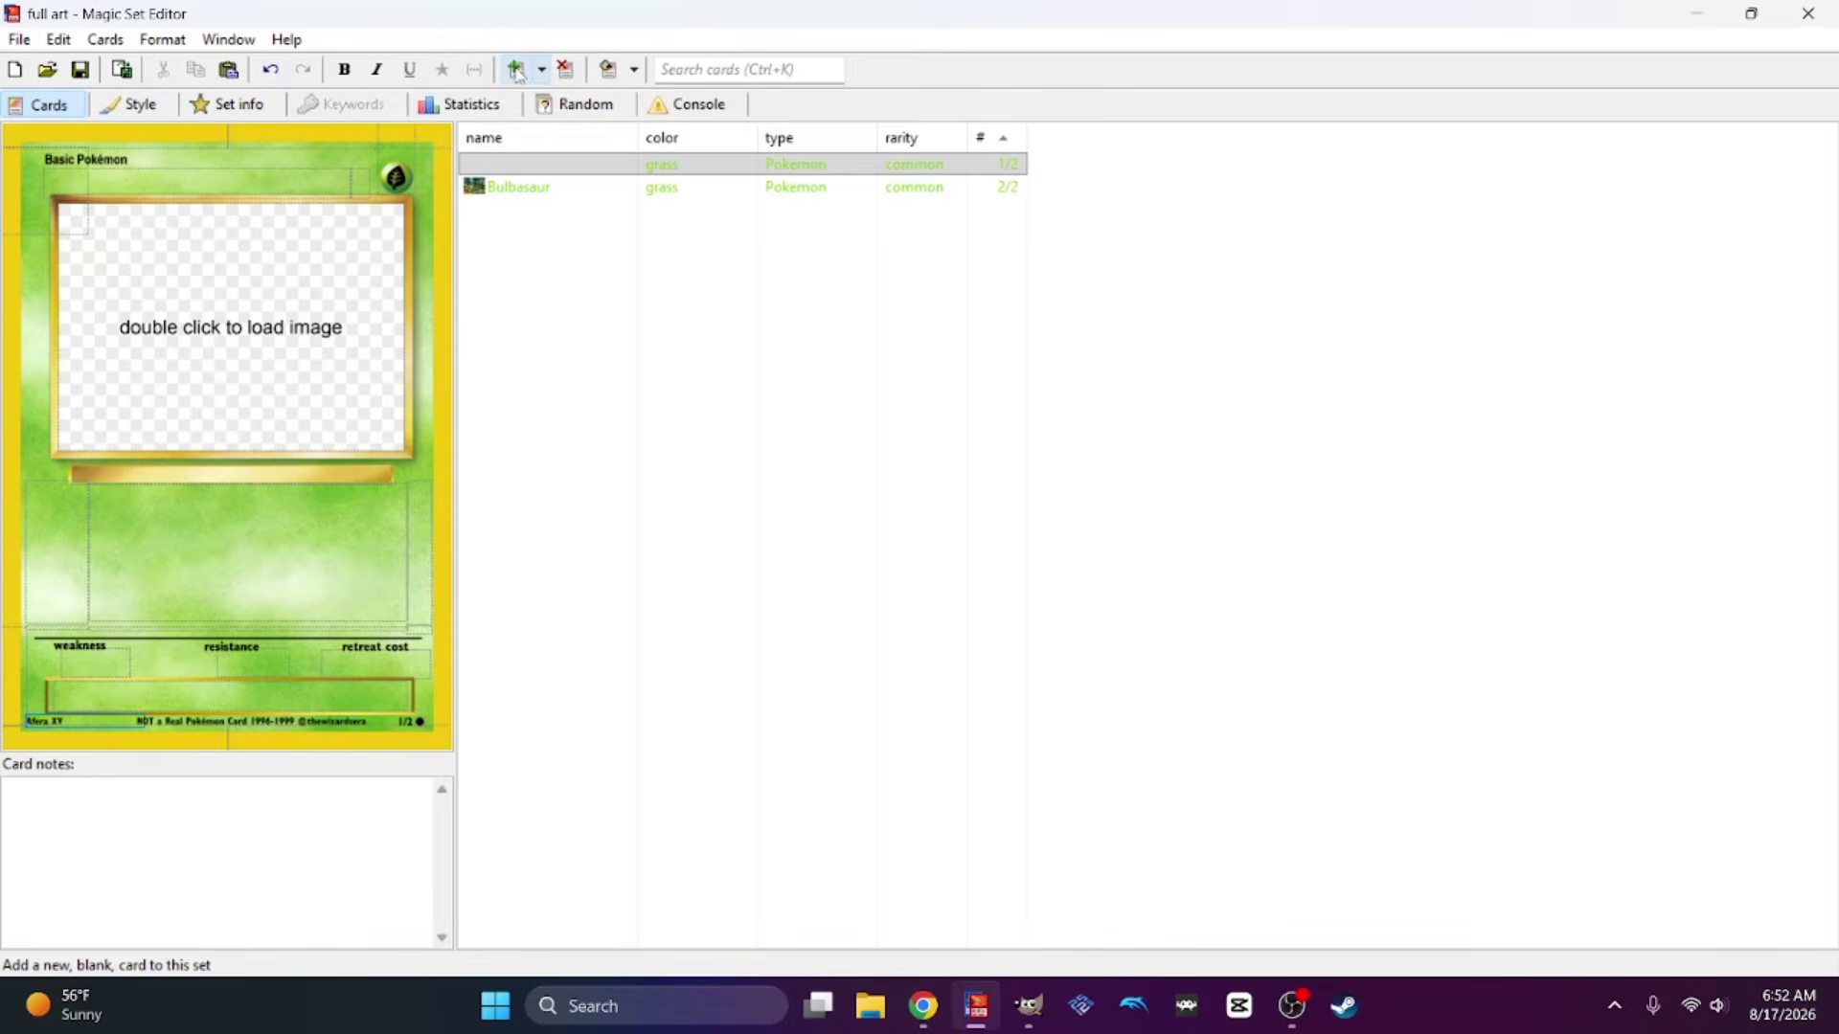
click(393, 177)
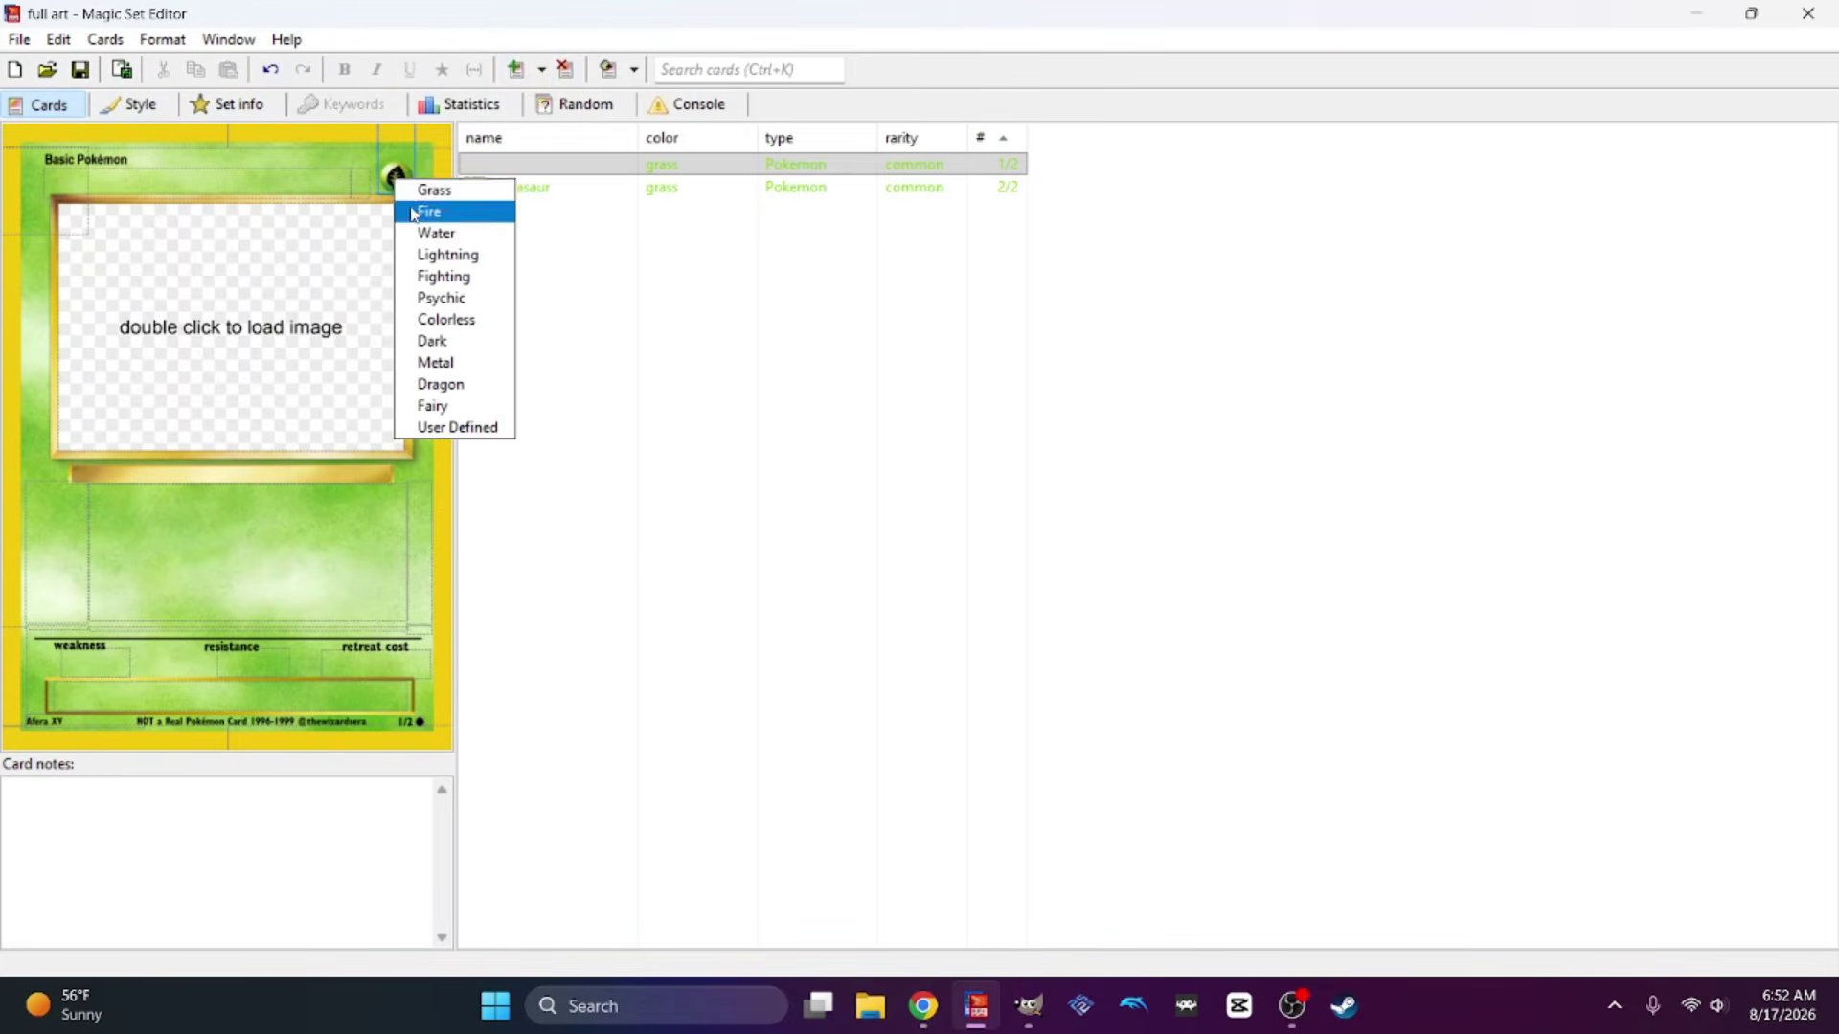
click(409, 207)
Name the new Fire card Charmander and give it 50 HP.
click(112, 185)
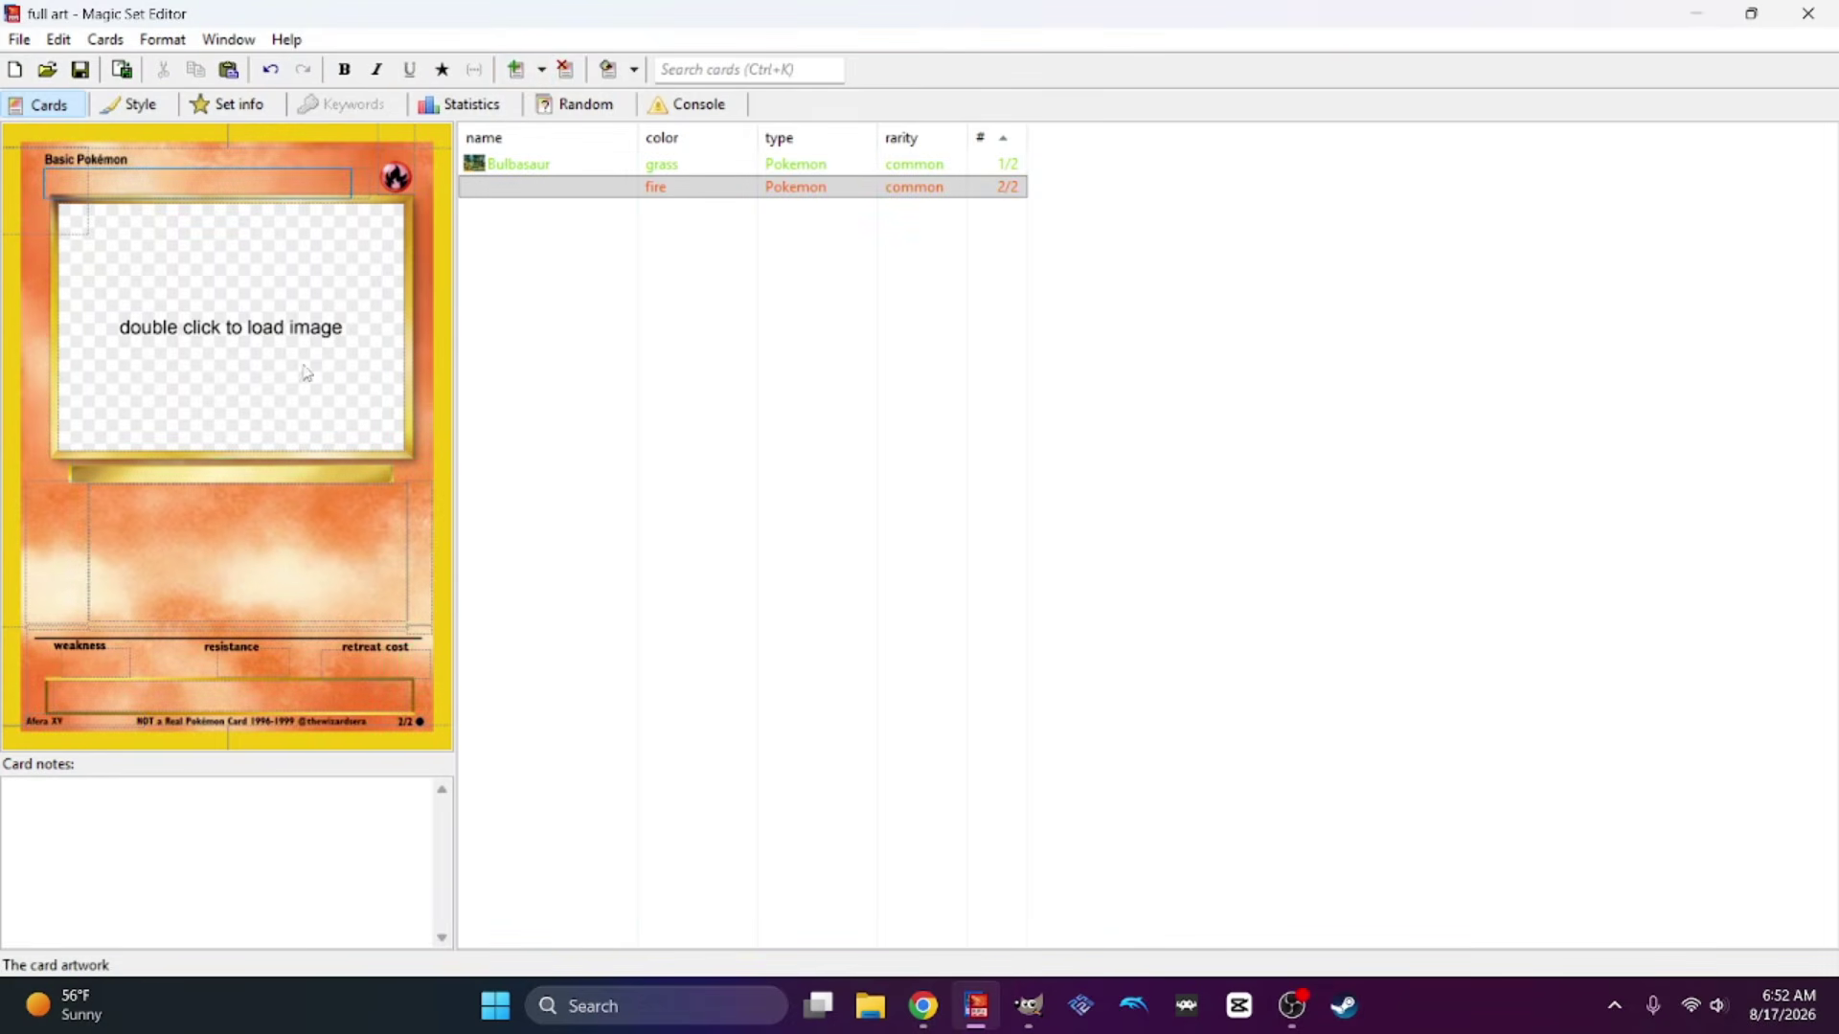
text(Charmander)
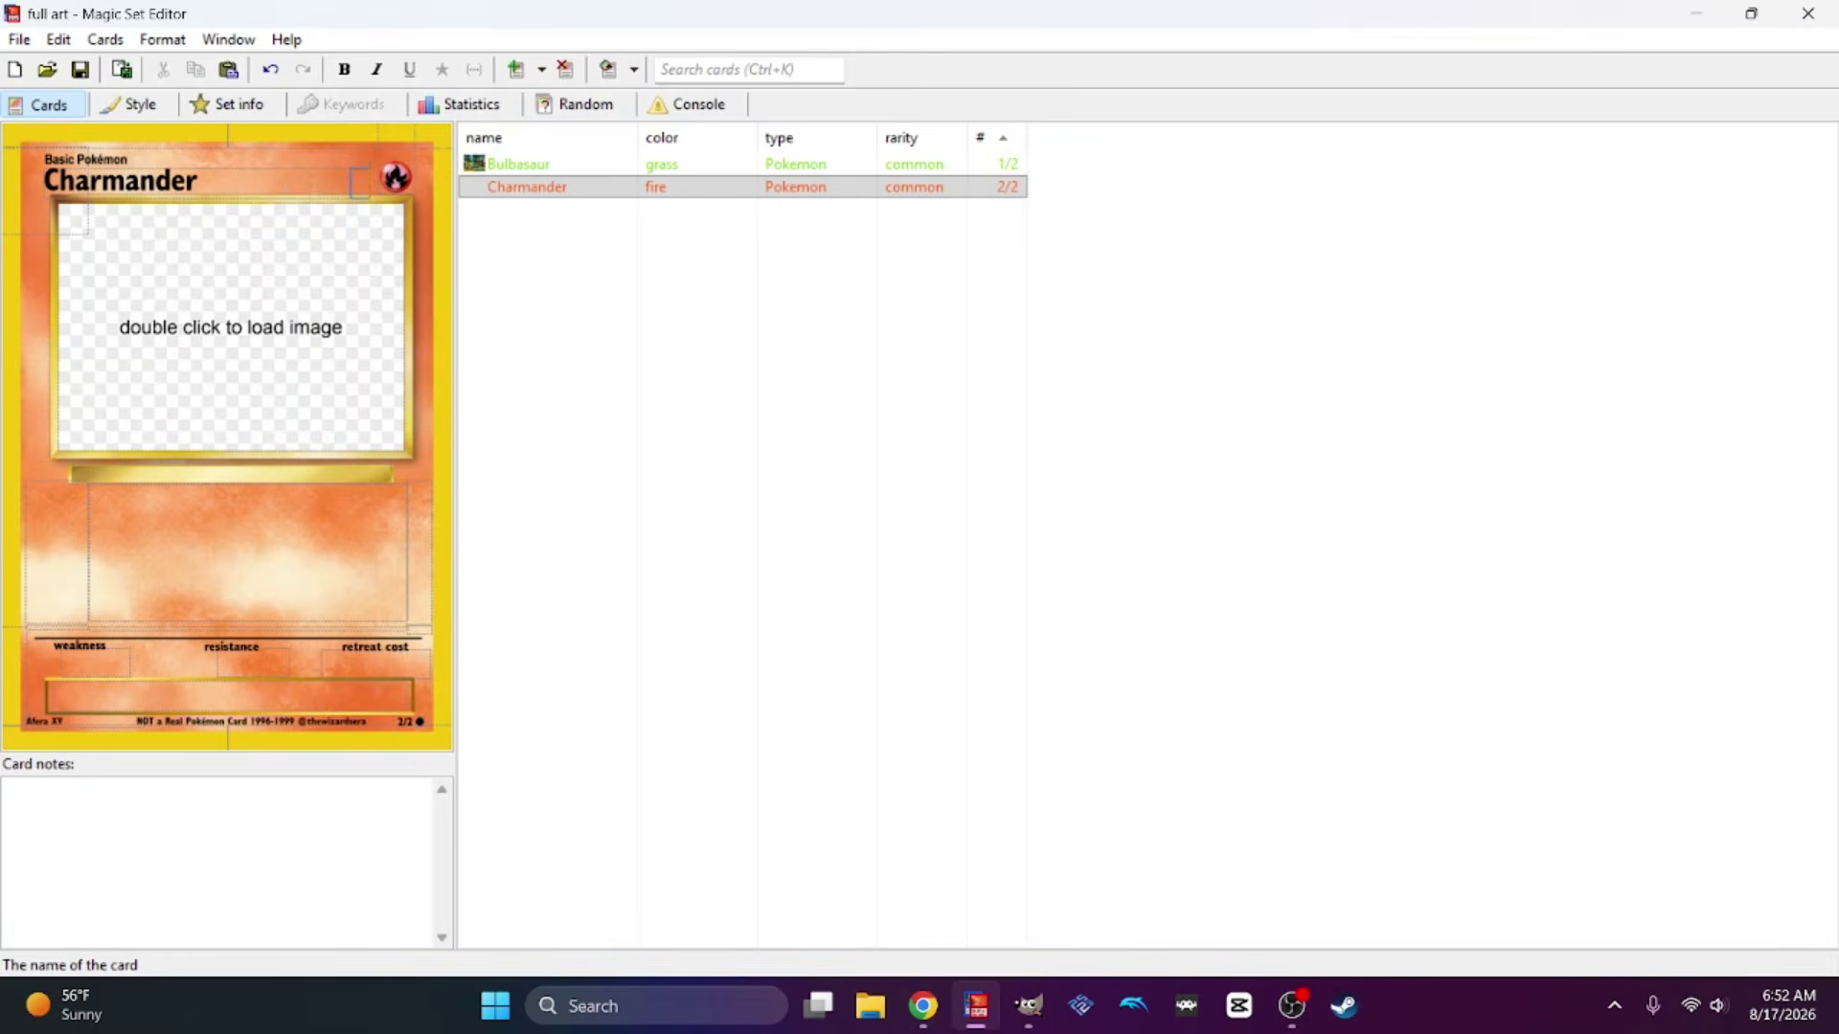
text(50 HP)
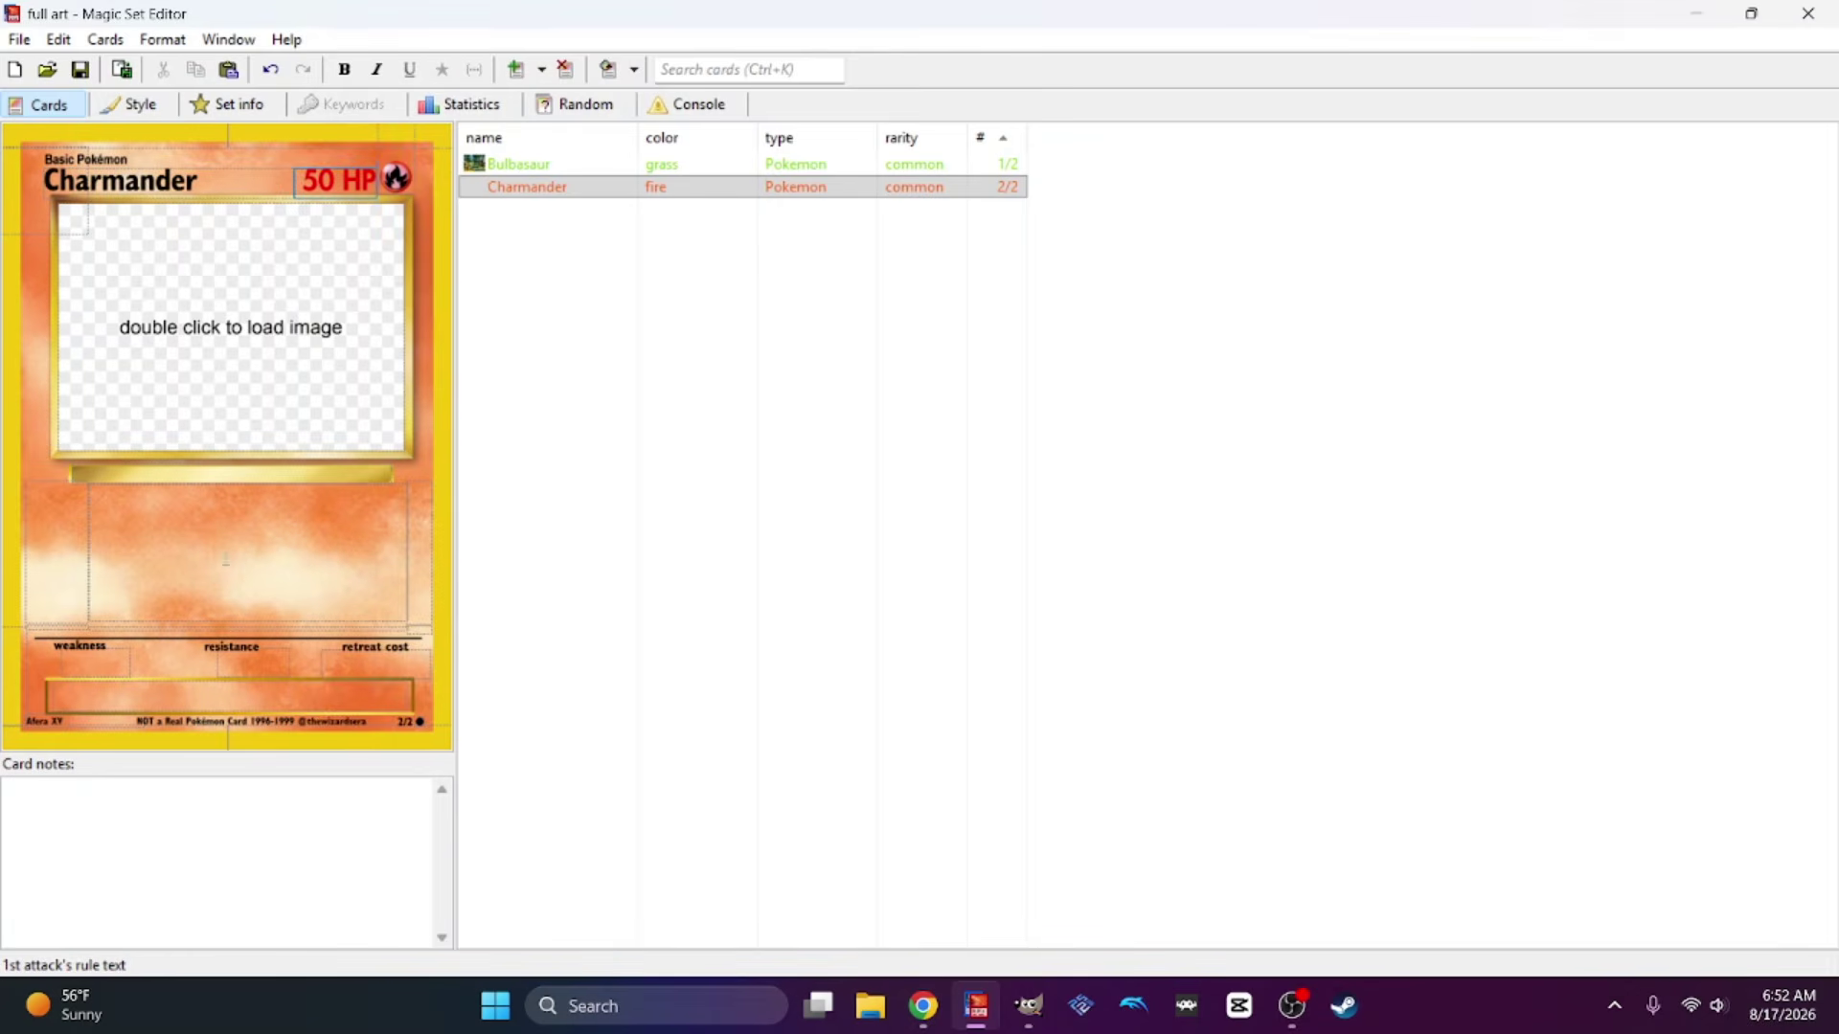
Switch to Chrome and open the Base Set card listing from the PkmnCards sets page in a new tab.
click(925, 996)
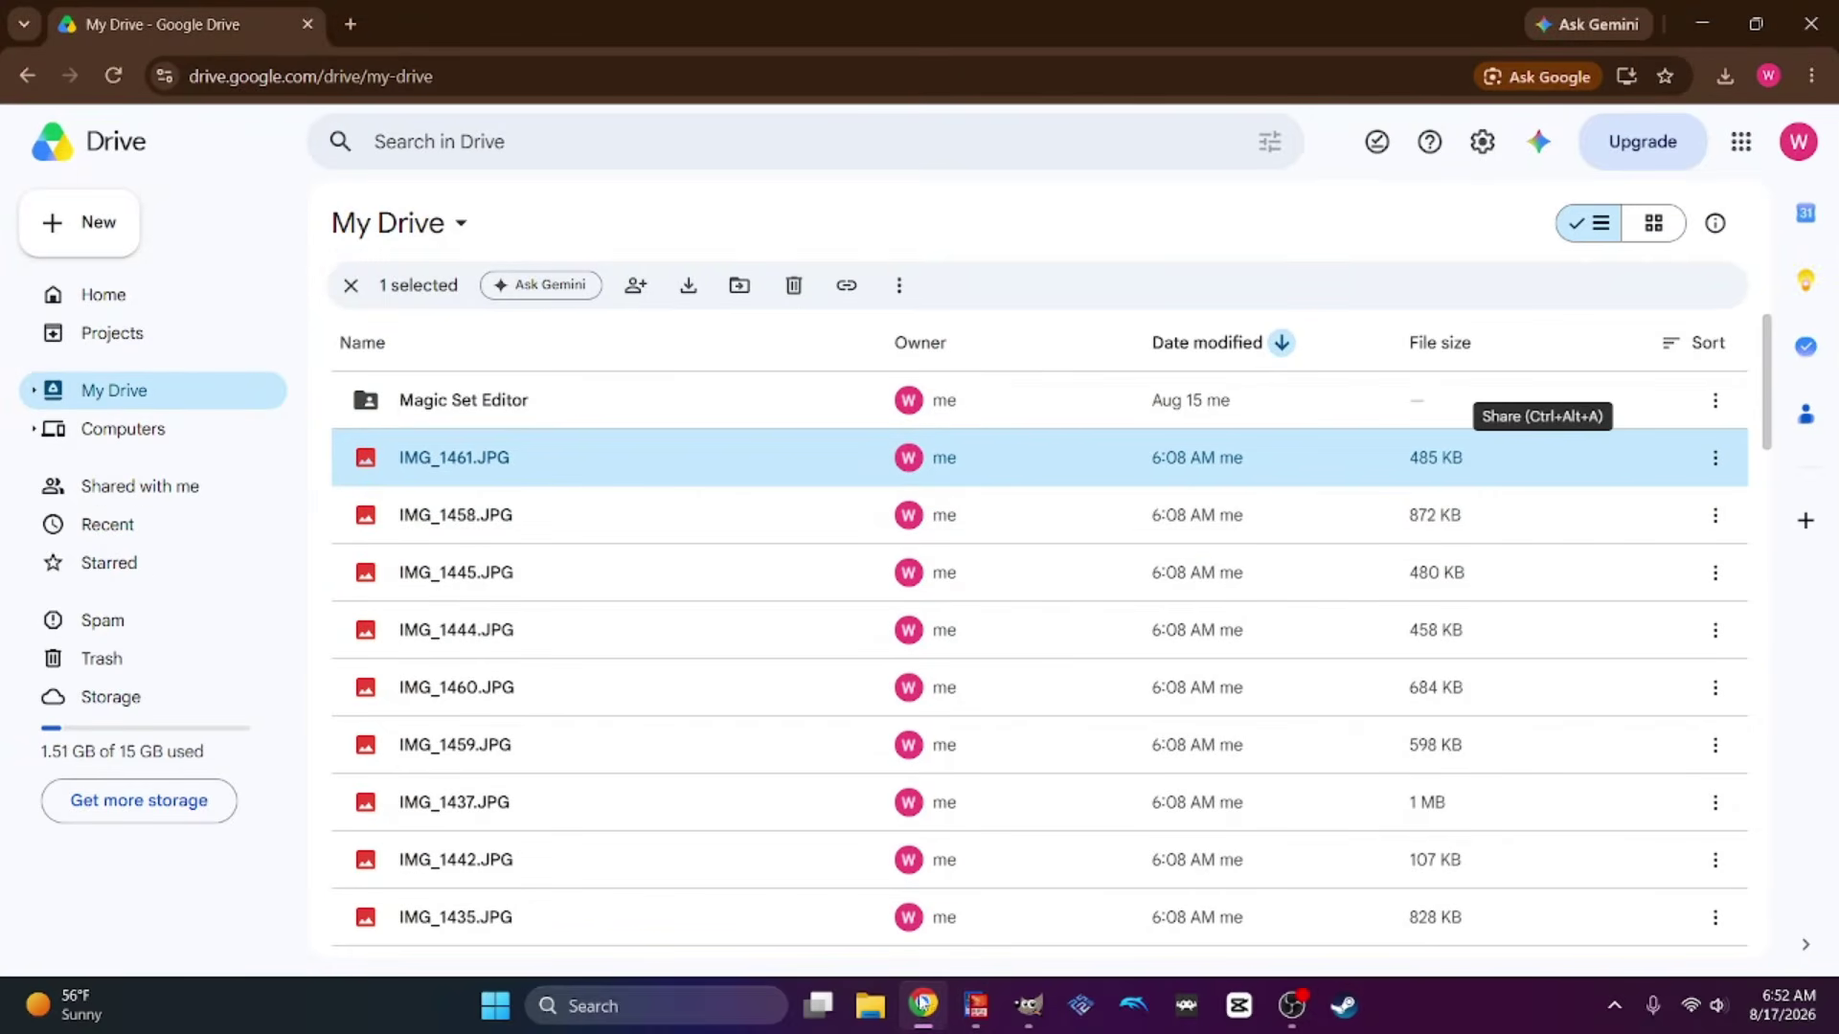
click(354, 24)
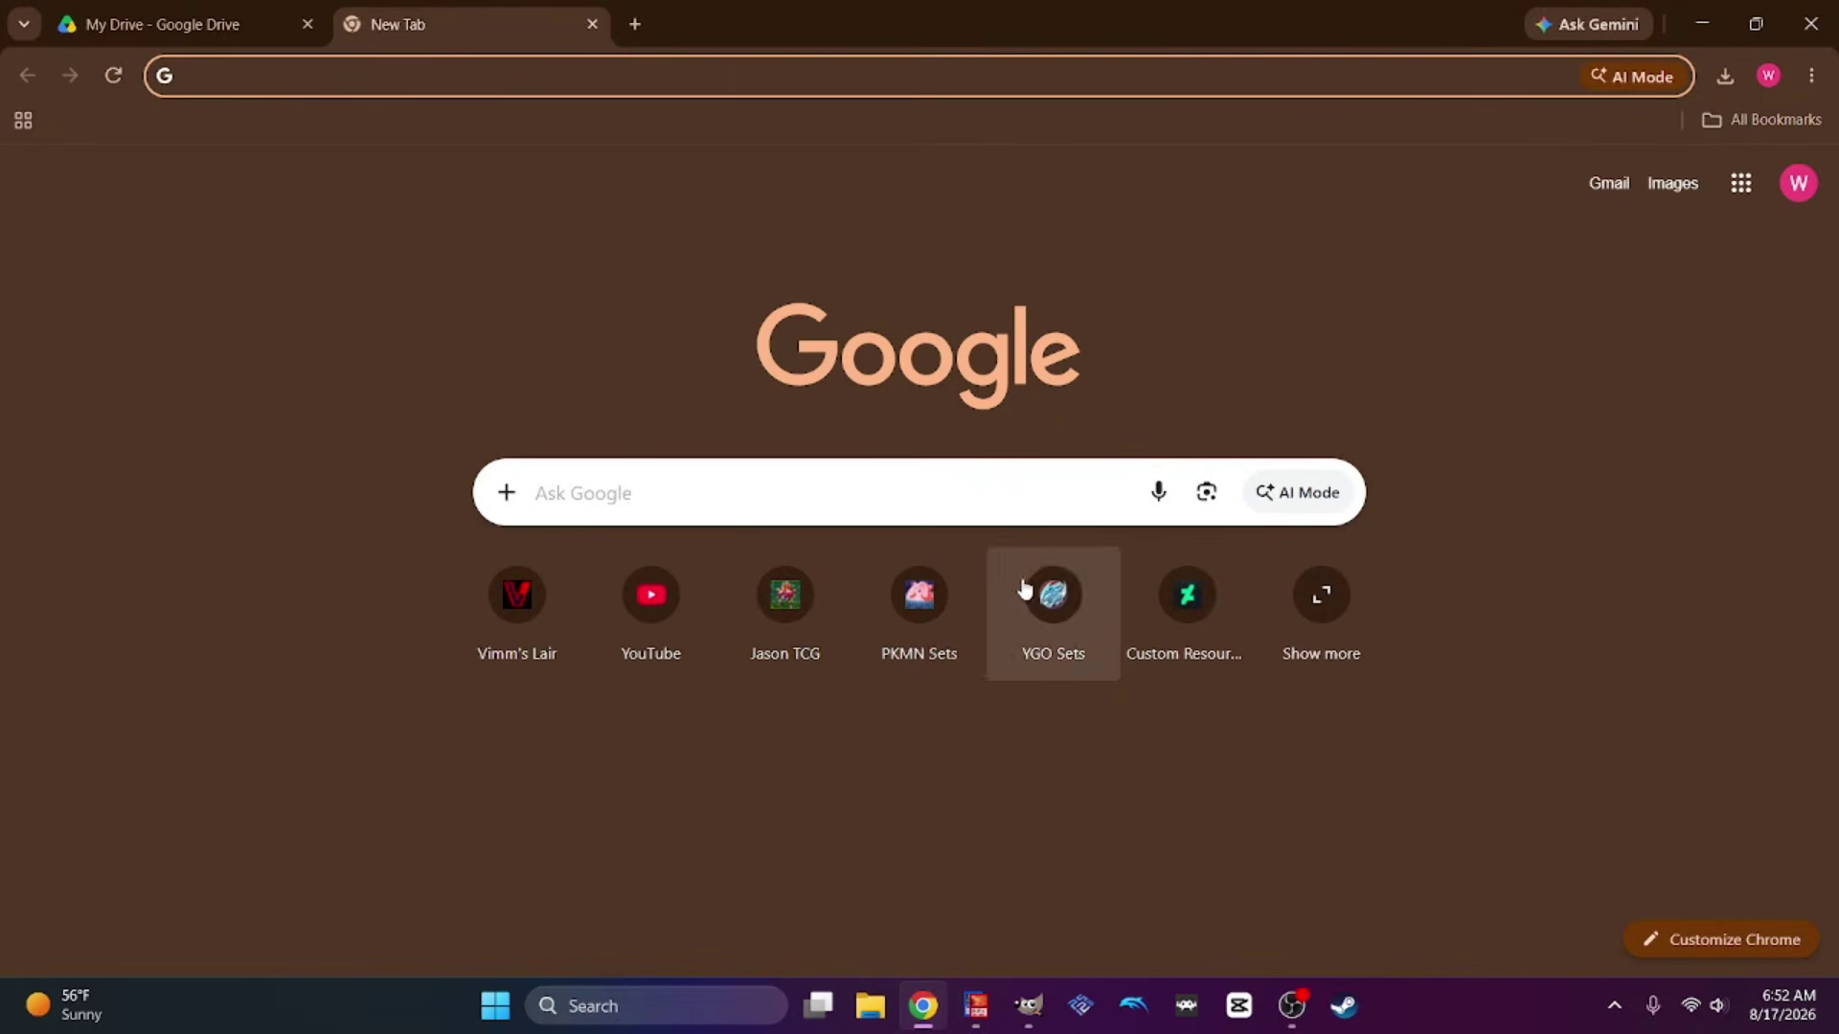
click(946, 615)
scroll(1087, 693, down, 20)
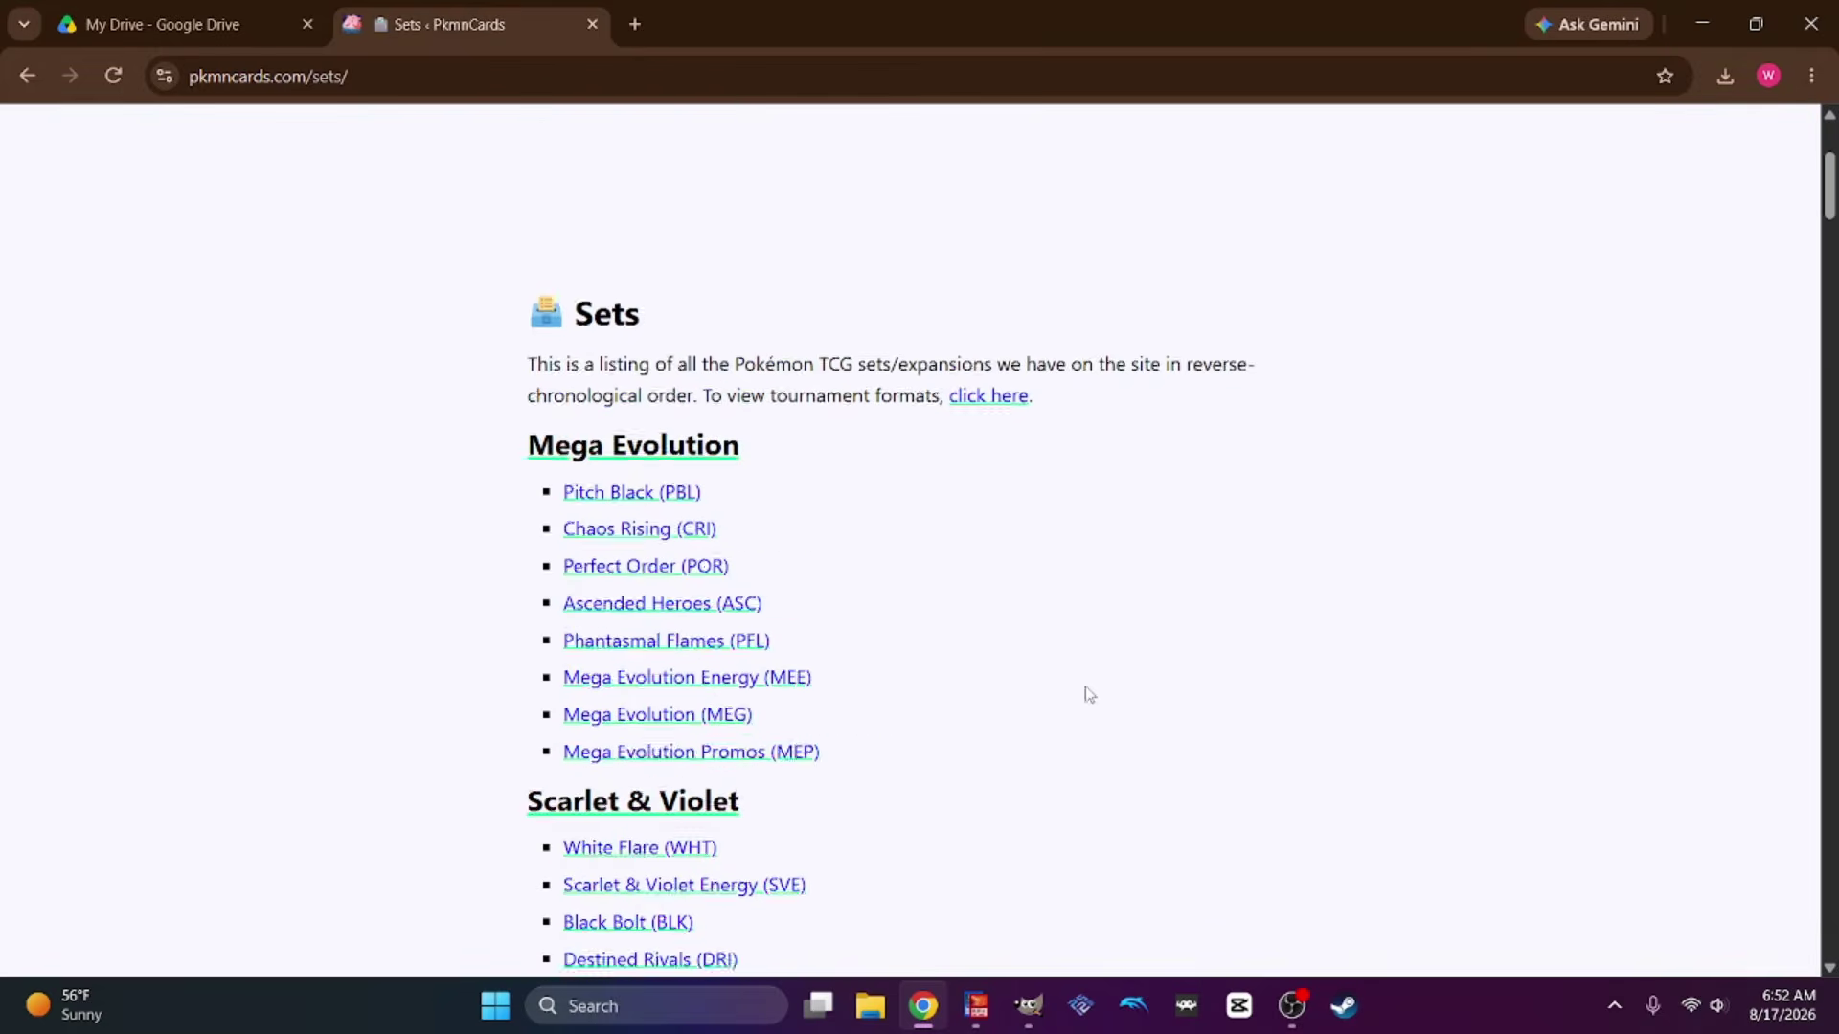
scroll(1103, 687, down, 20)
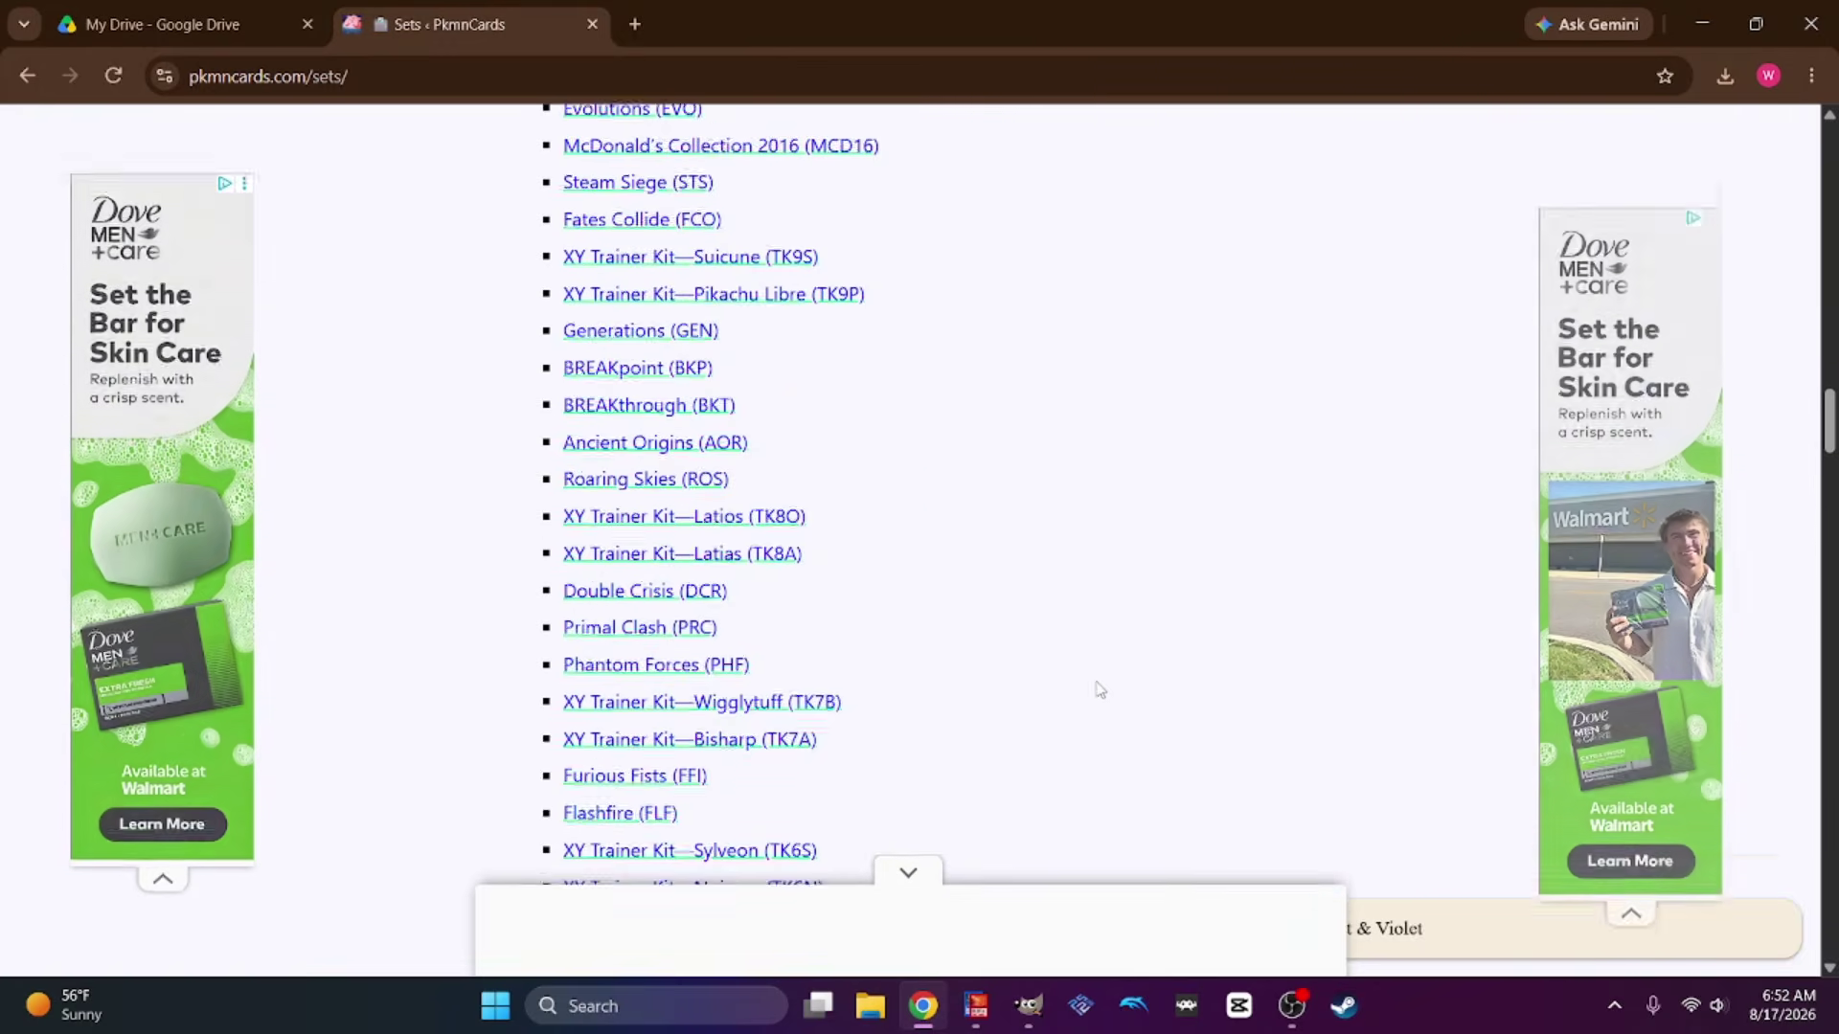
scroll(1084, 695, down, 12)
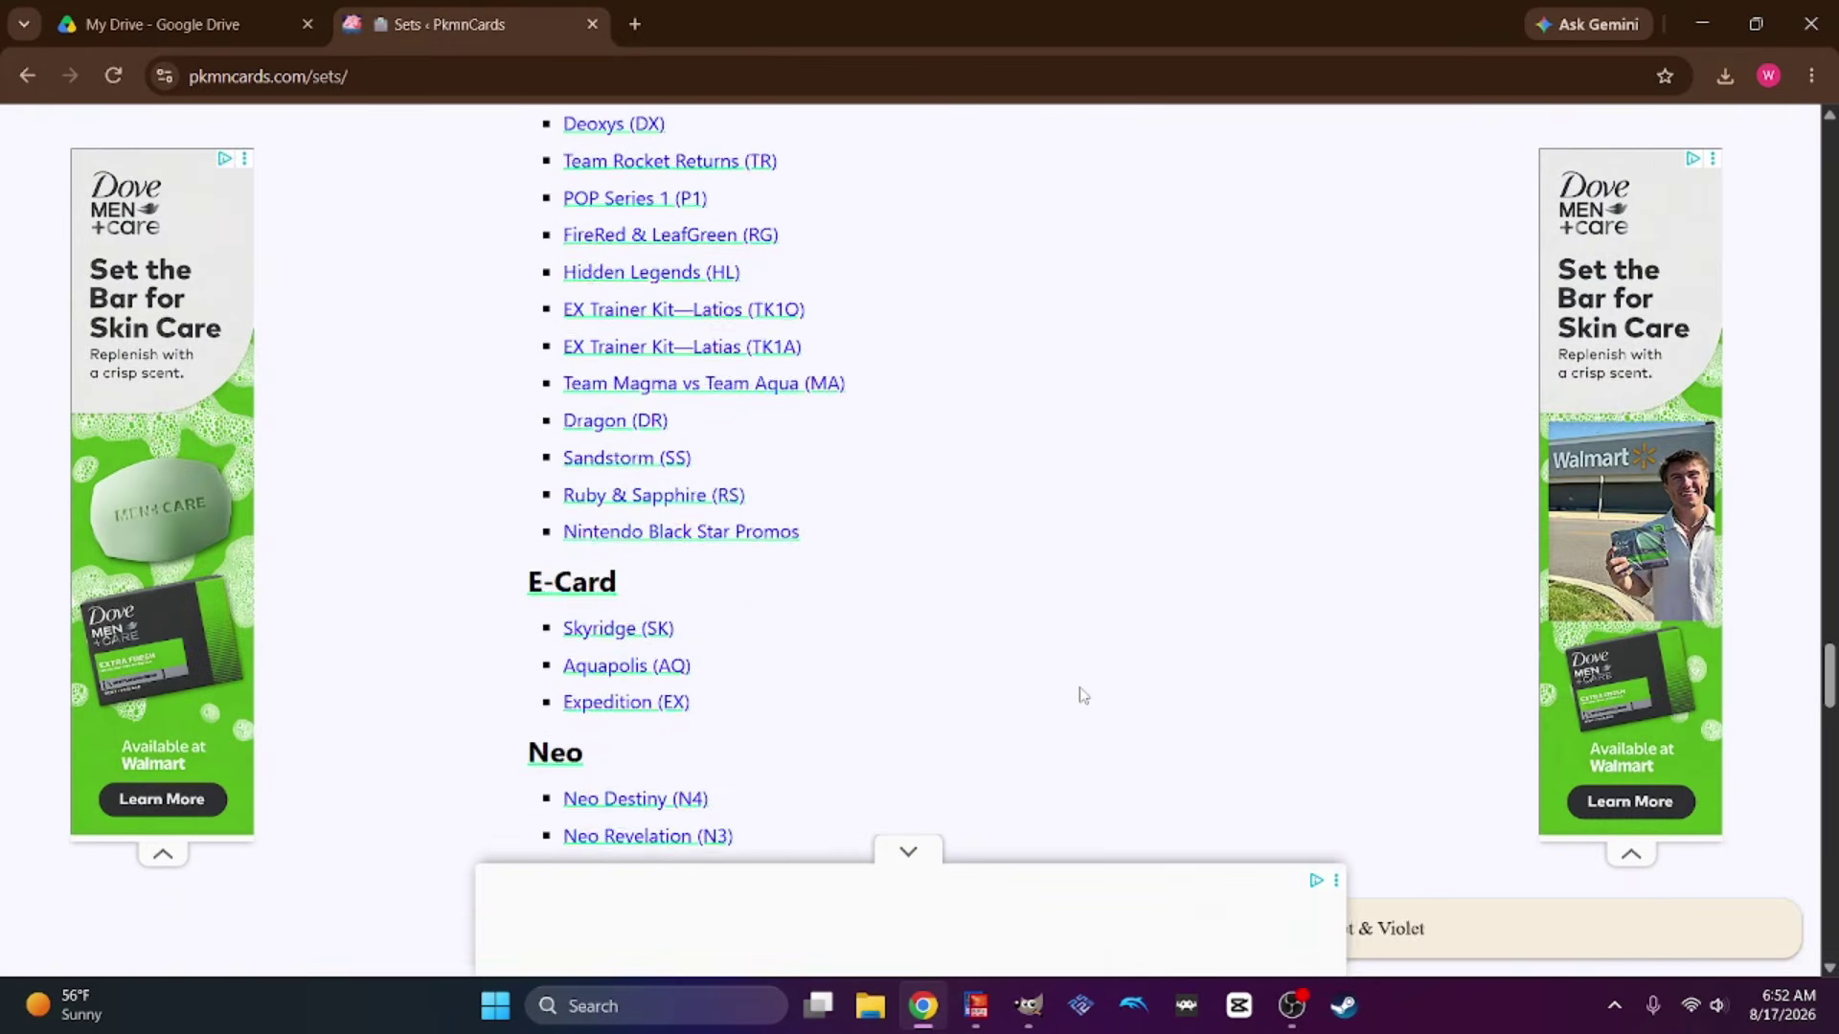
click(629, 690)
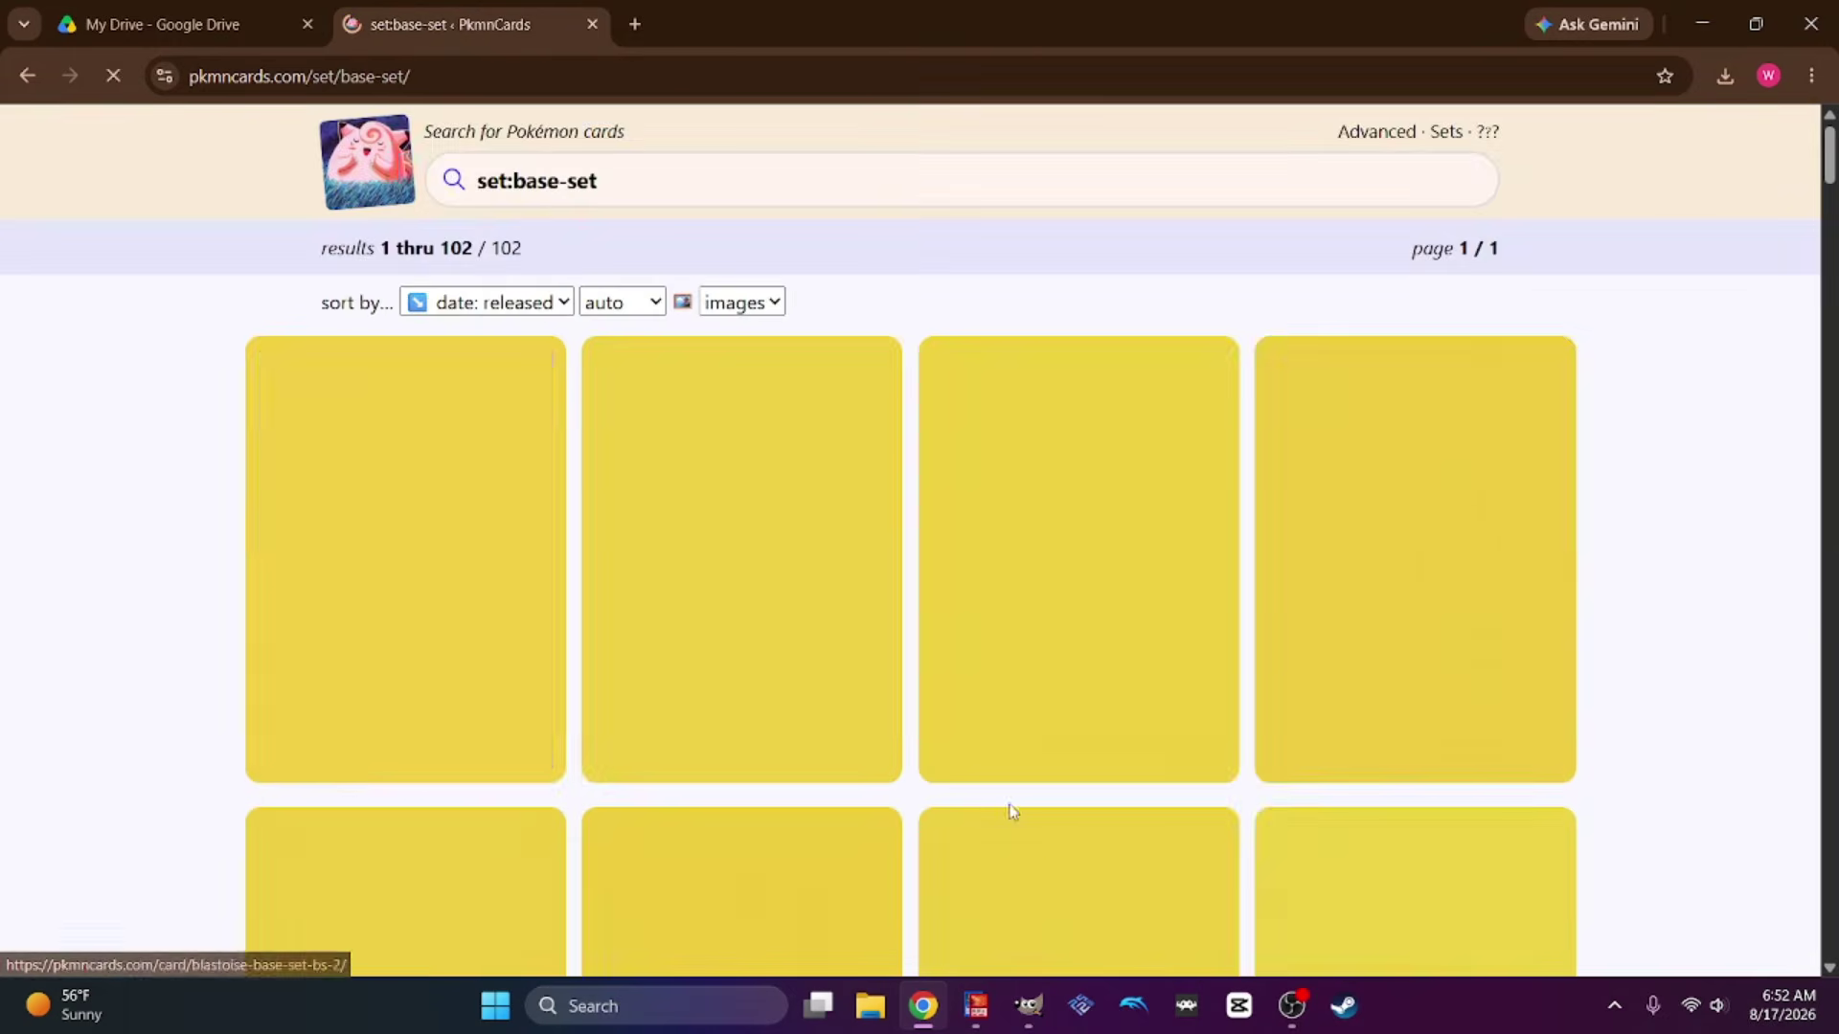
Open the Charmander card from the Base Set listing and select the rule text of its Ember attack.
scroll(974, 745, down, 20)
scroll(974, 745, down, 7)
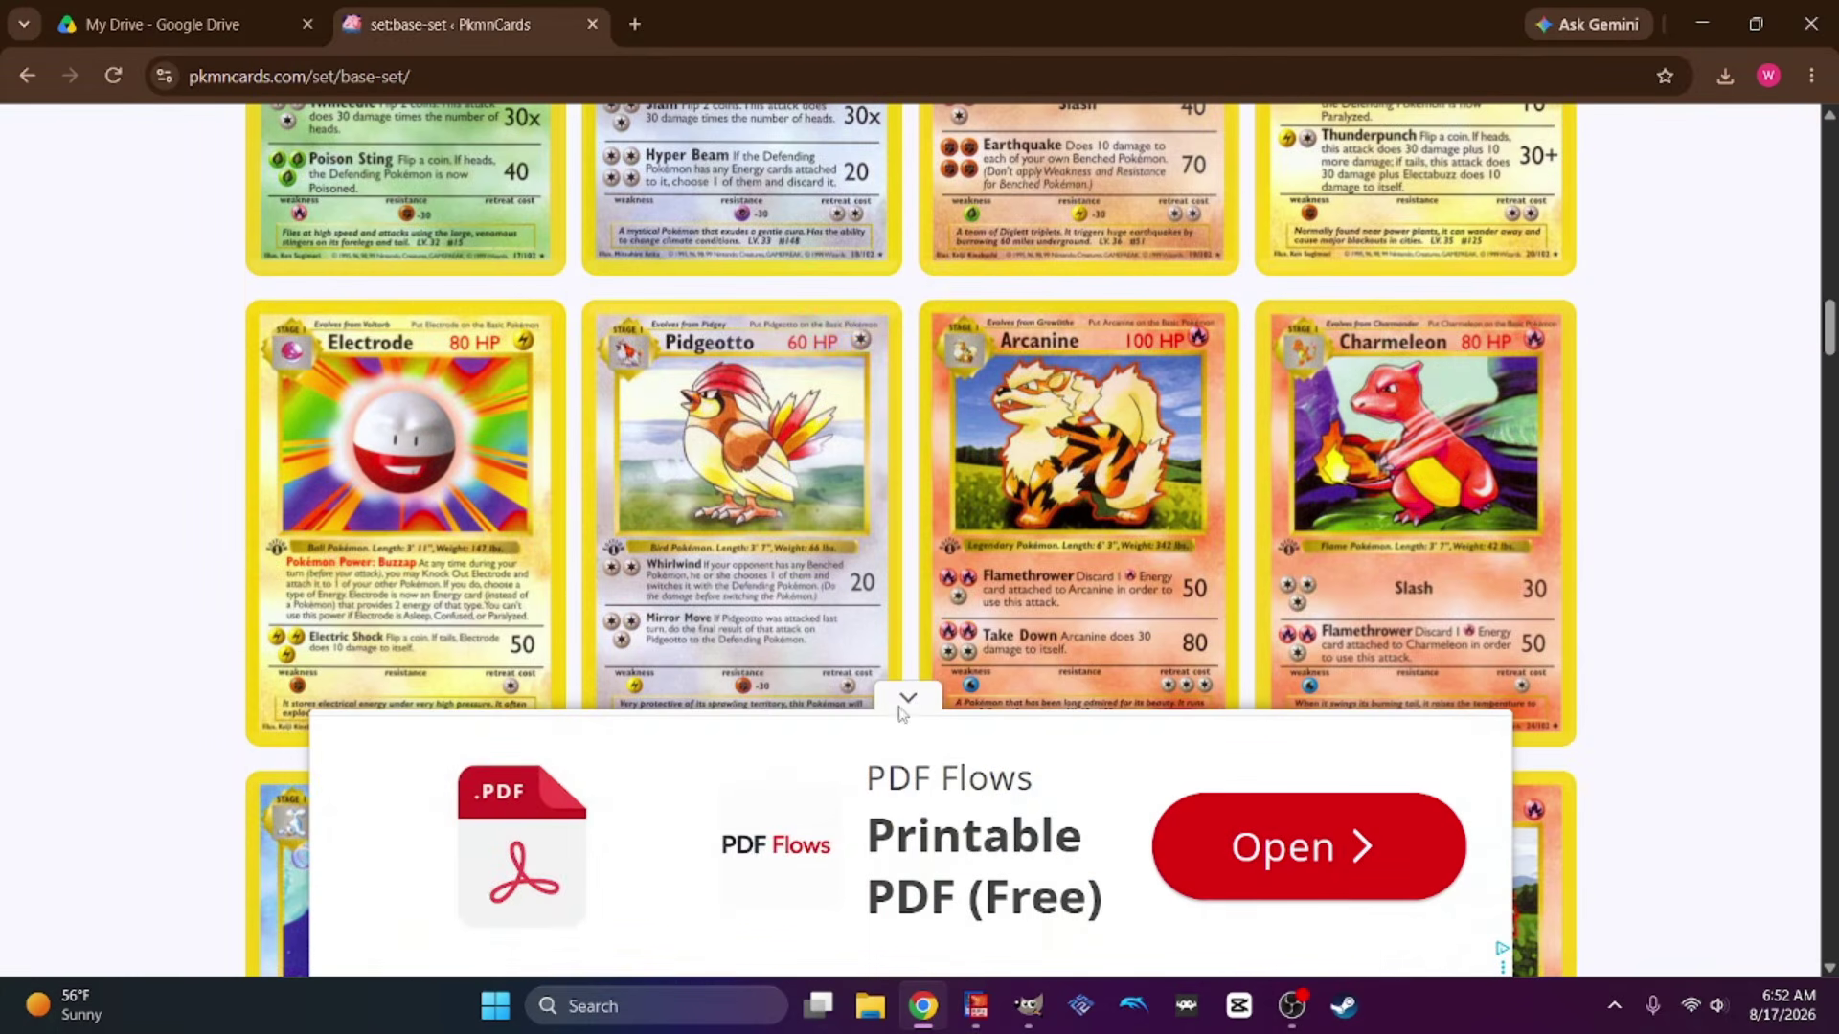
scroll(905, 815, down, 20)
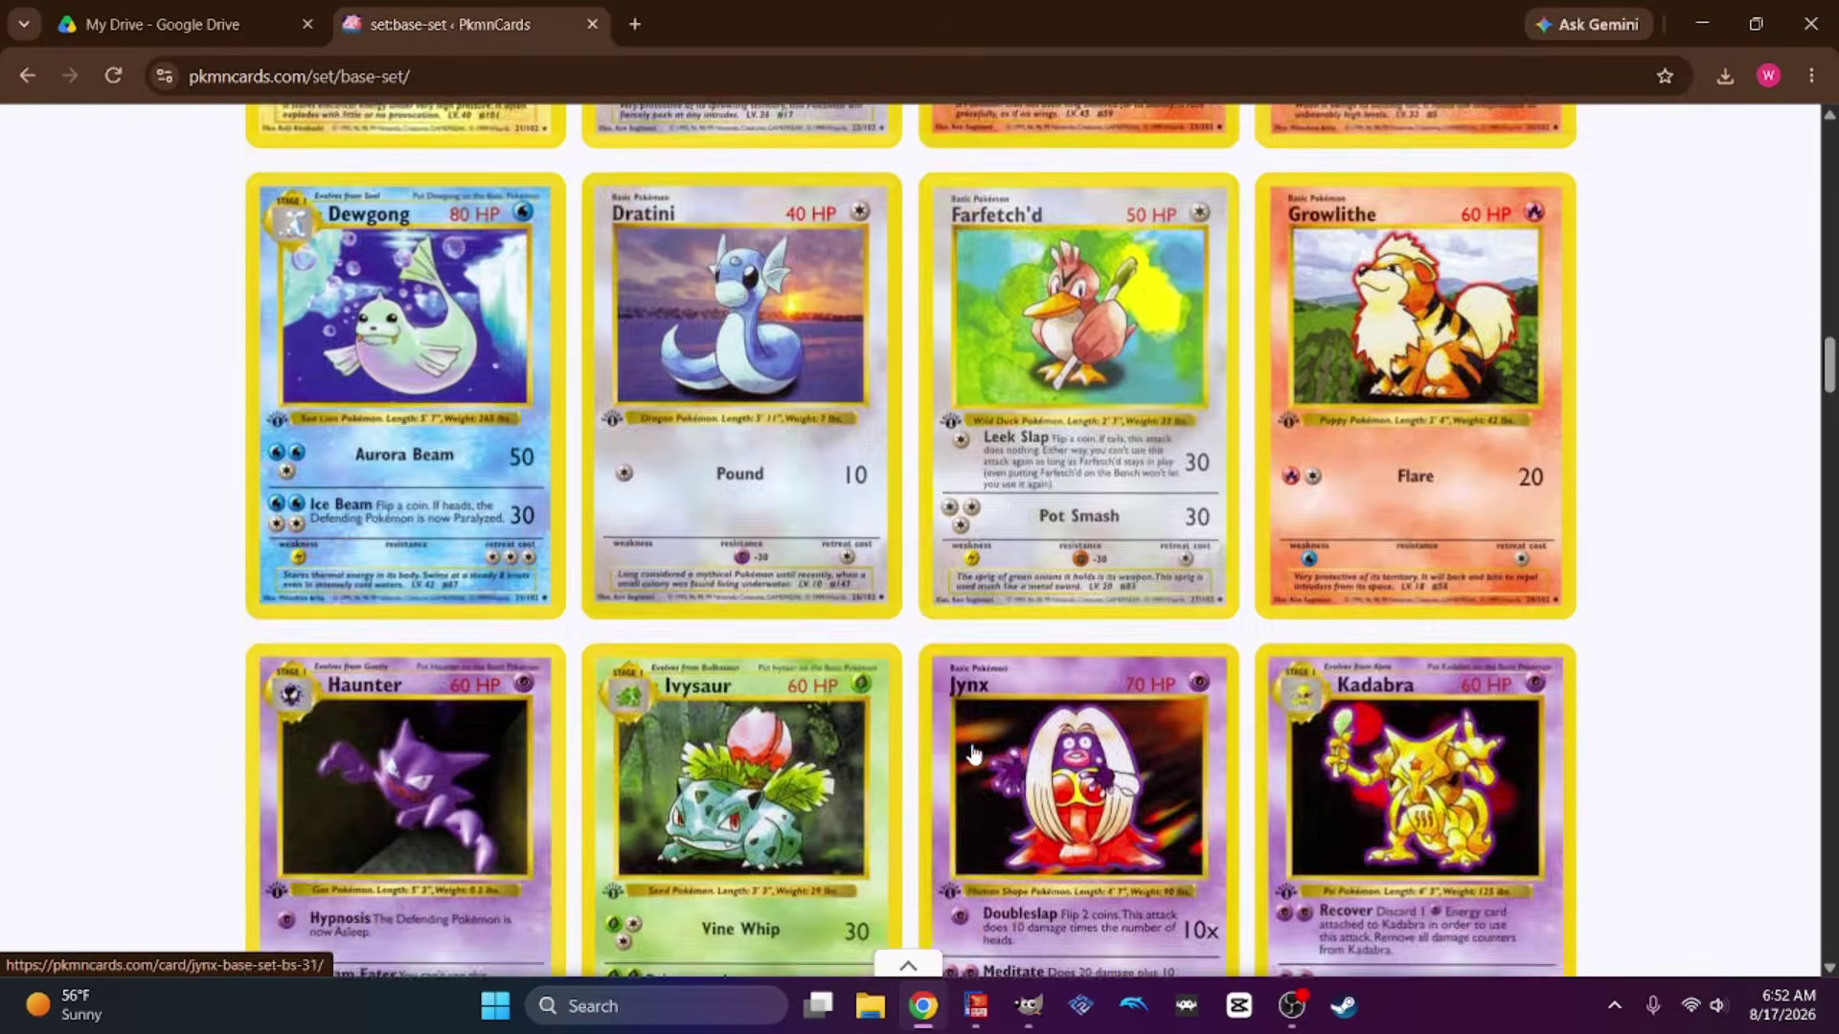
scroll(989, 754, up, 3)
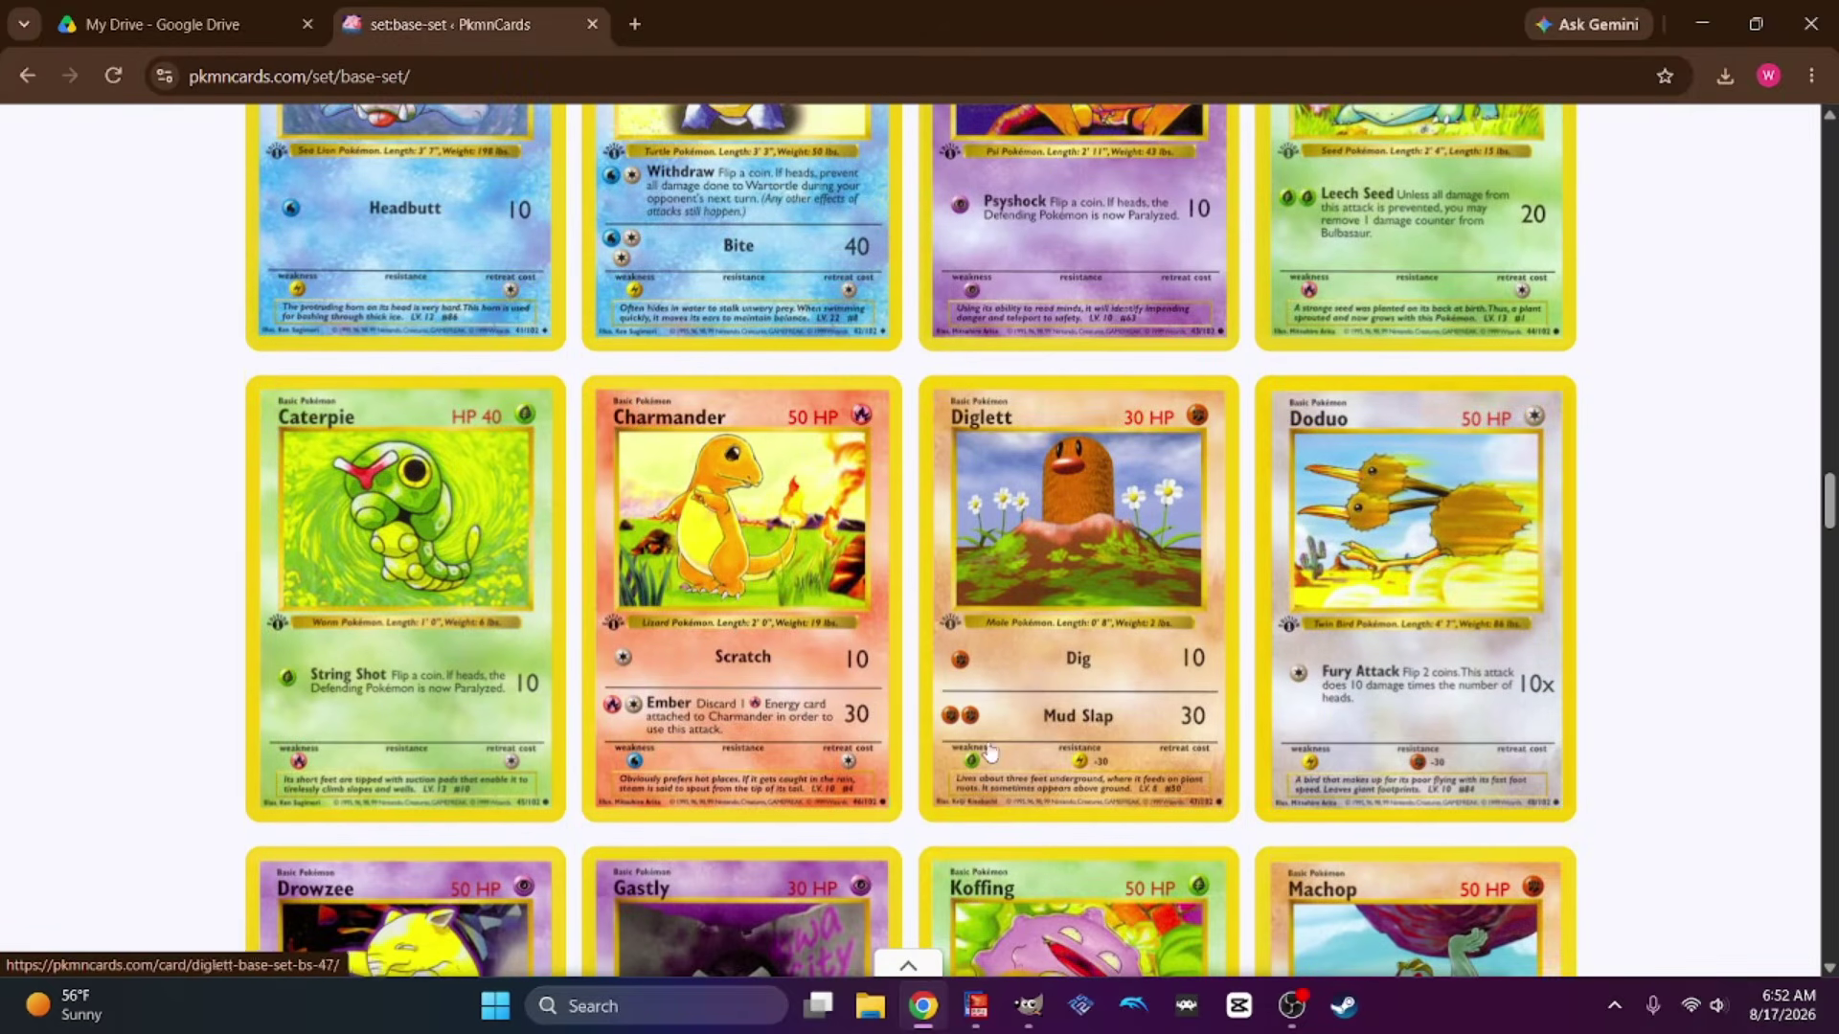
click(745, 678)
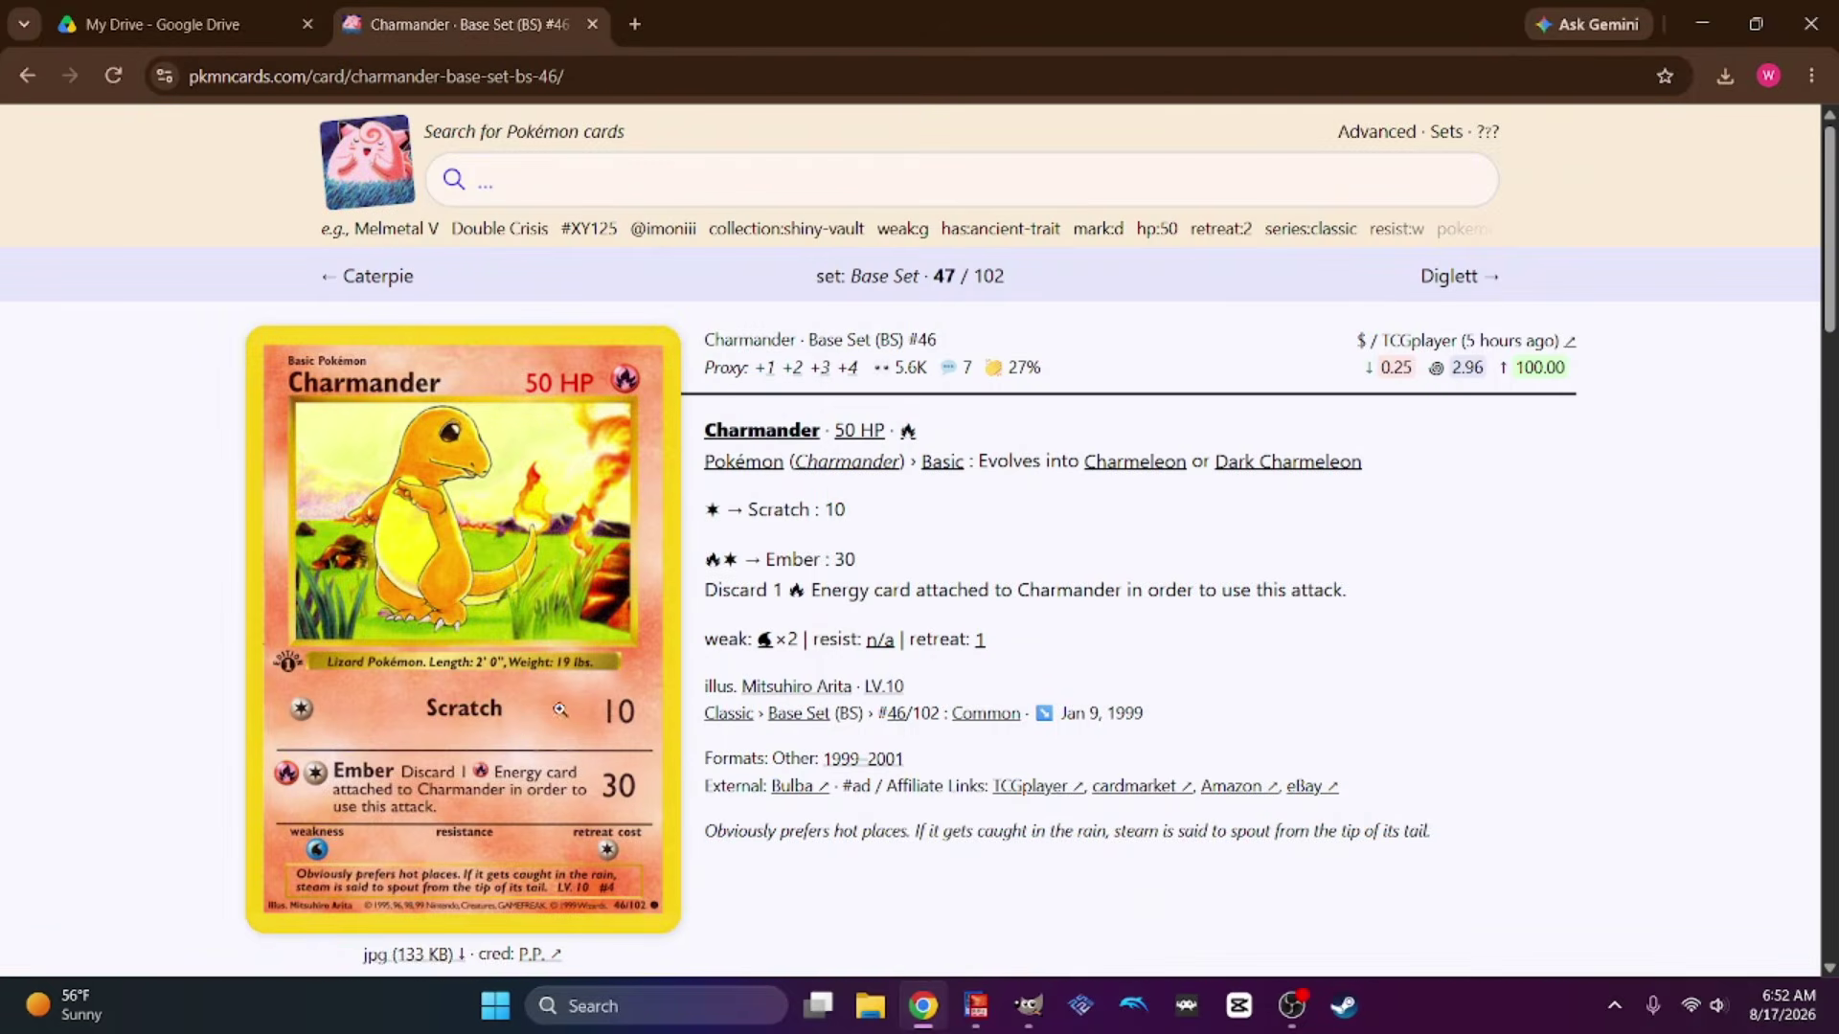
scroll(907, 793, down, 5)
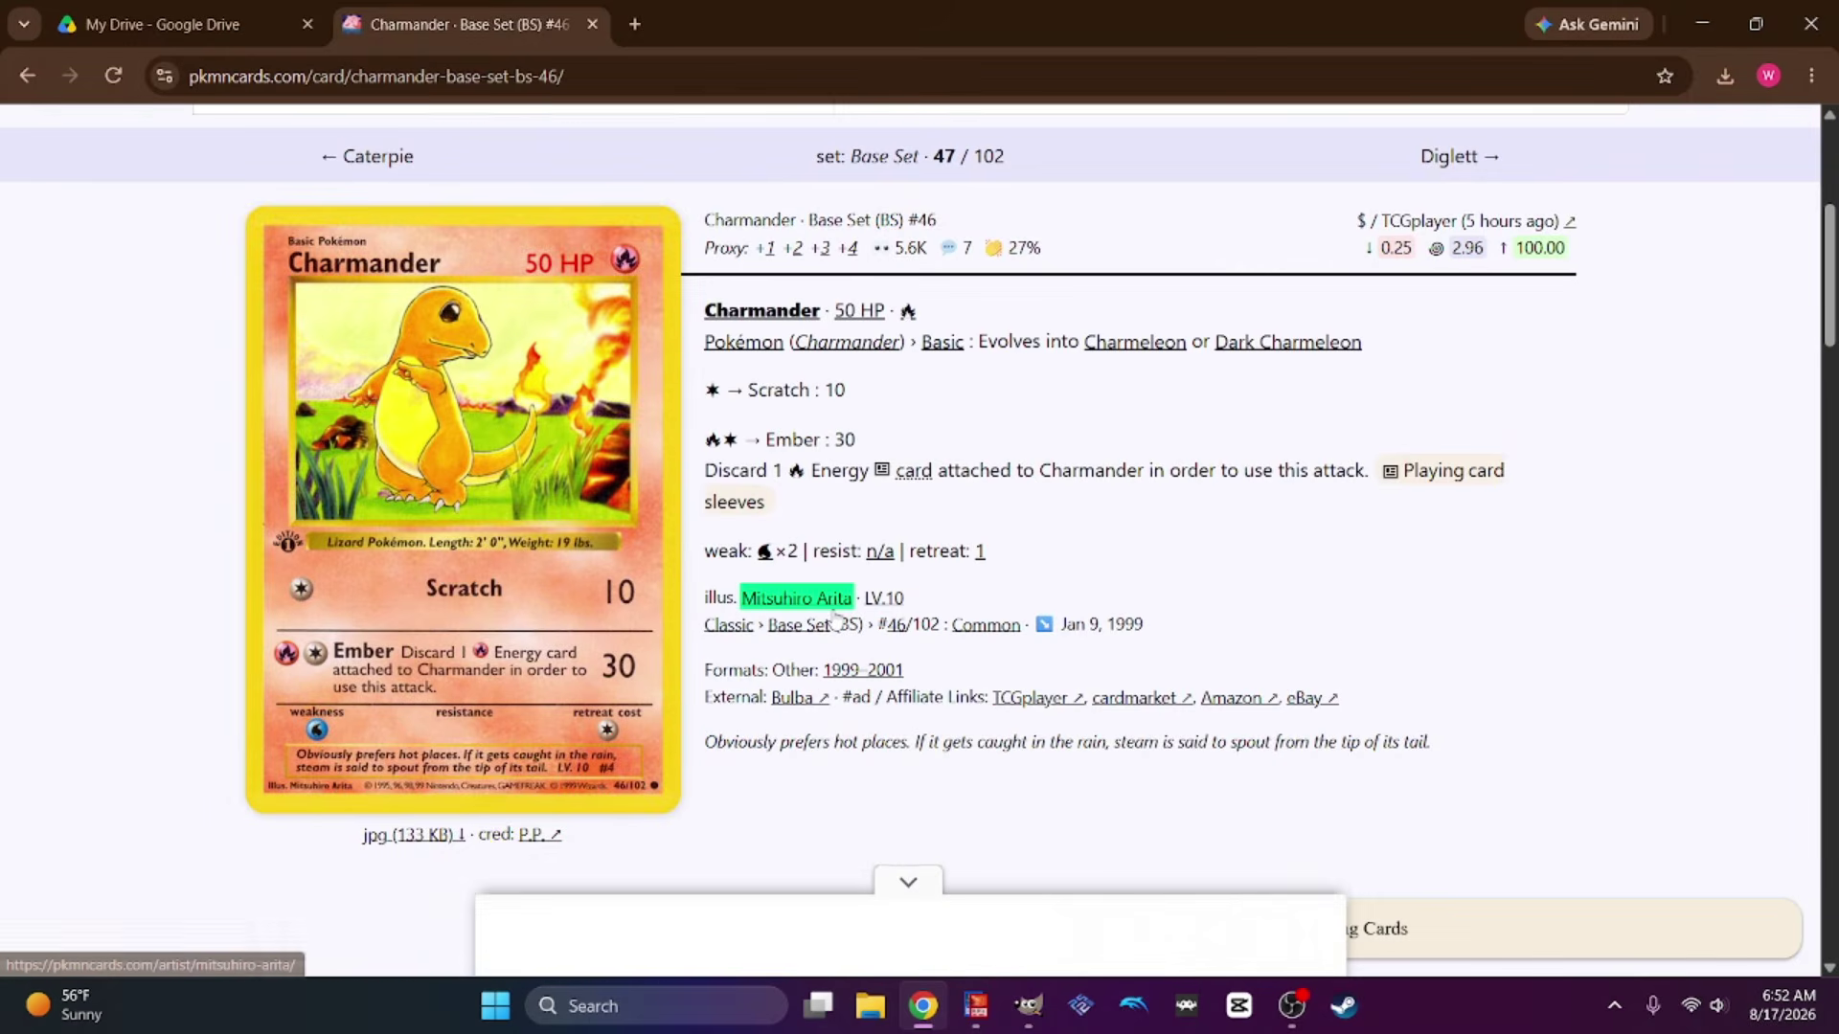
drag(706, 470, 1374, 470)
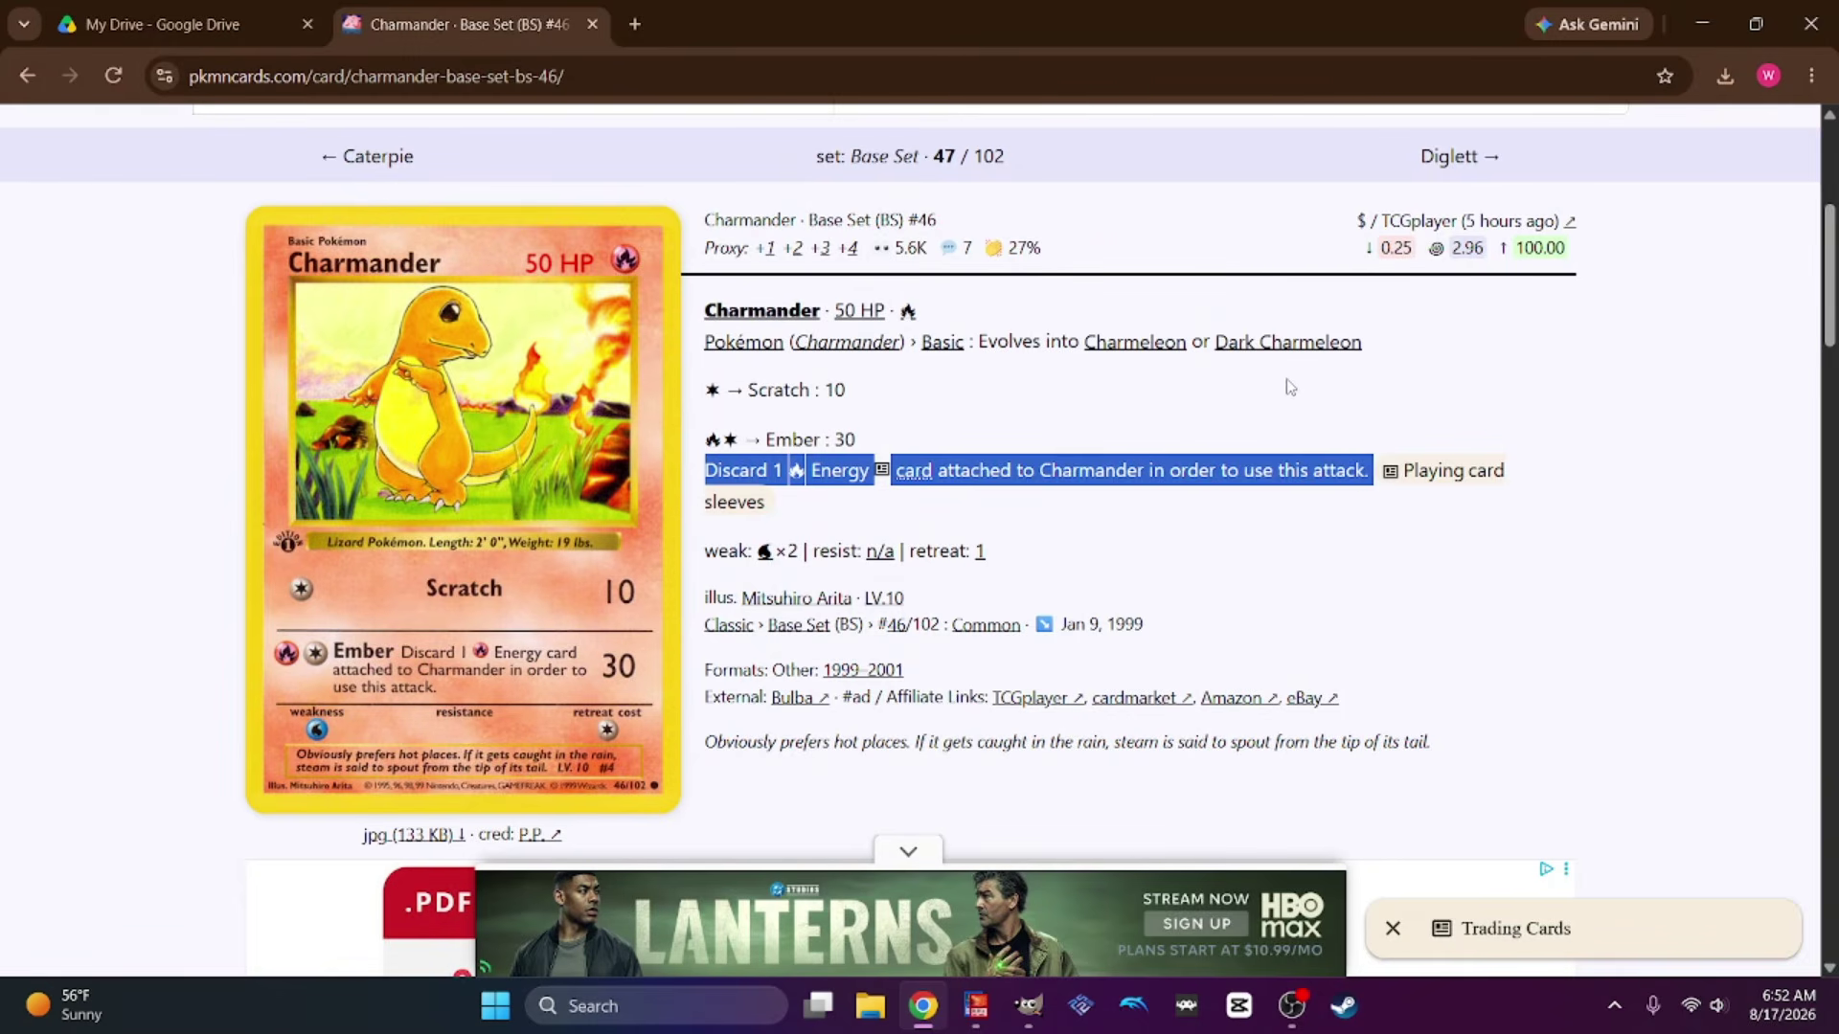
Switch to Magic Set Editor and enter attacks "Scratch" and "Ember Discard 1 {R} Energy card attached to Charmander in order to use this attack.".
click(975, 1006)
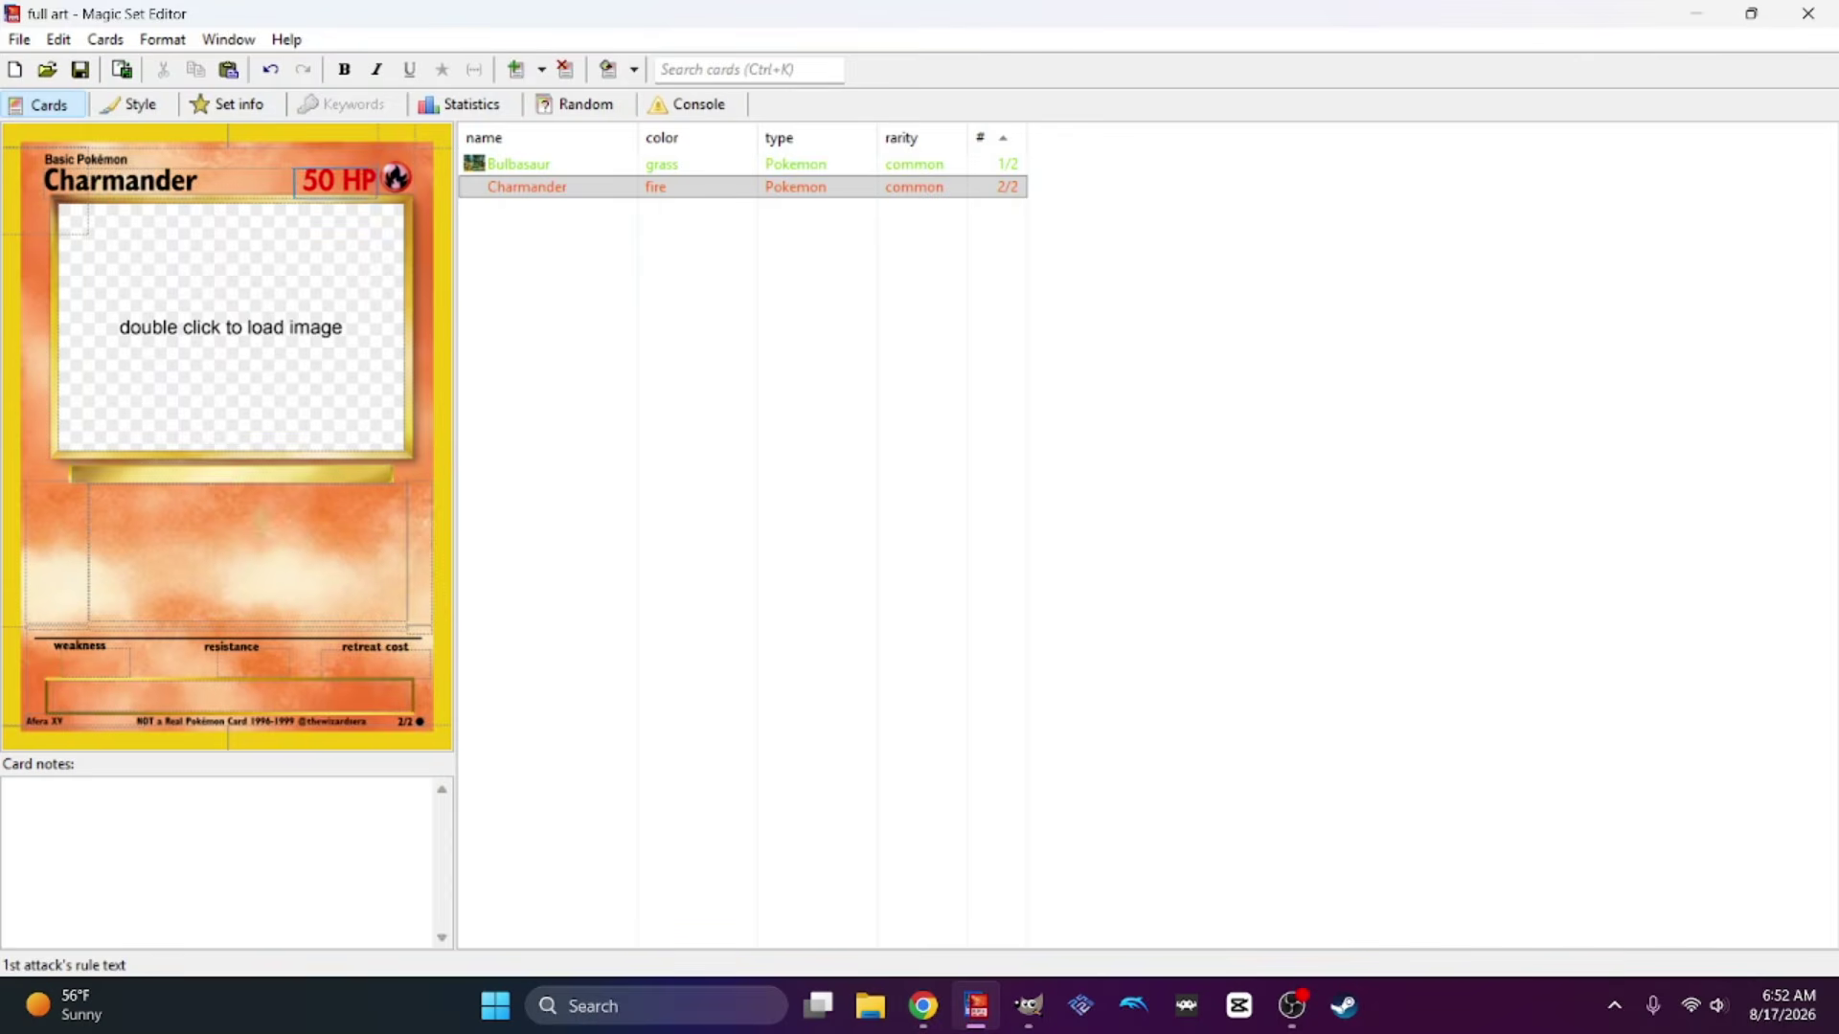
click(248, 552)
text(Scratch)
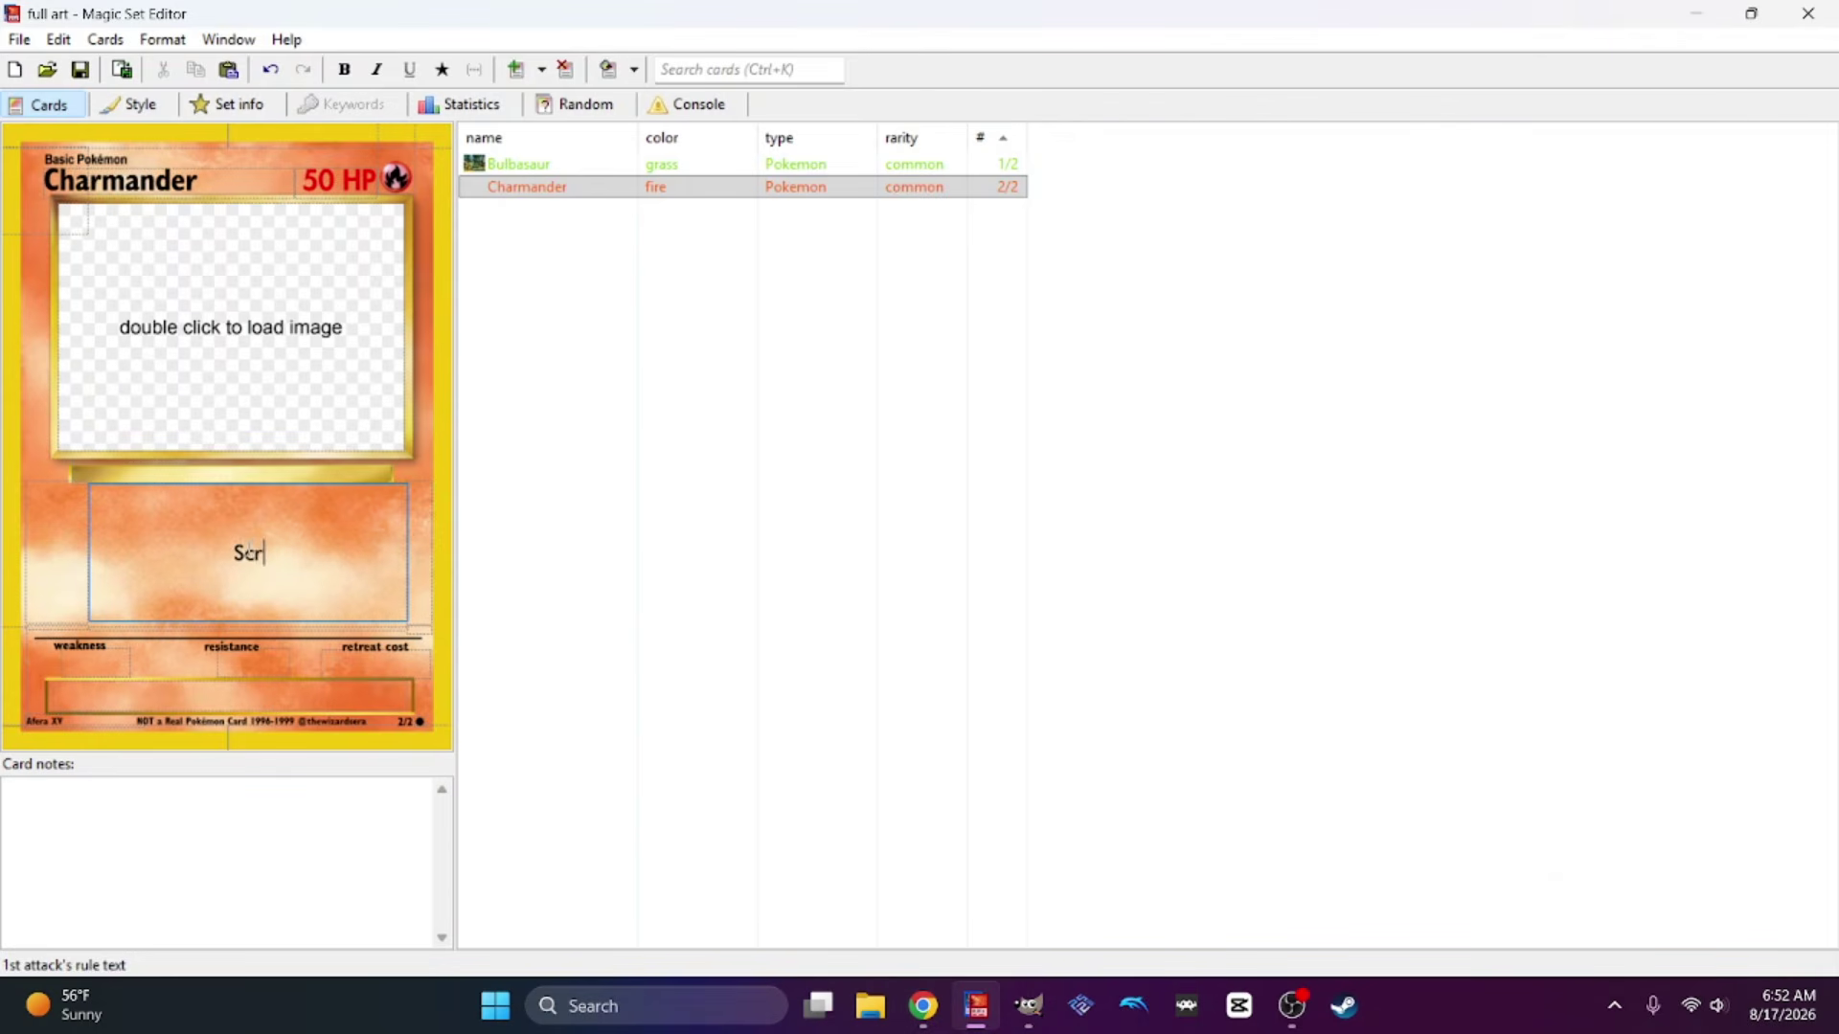
click(249, 627)
text(Ember)
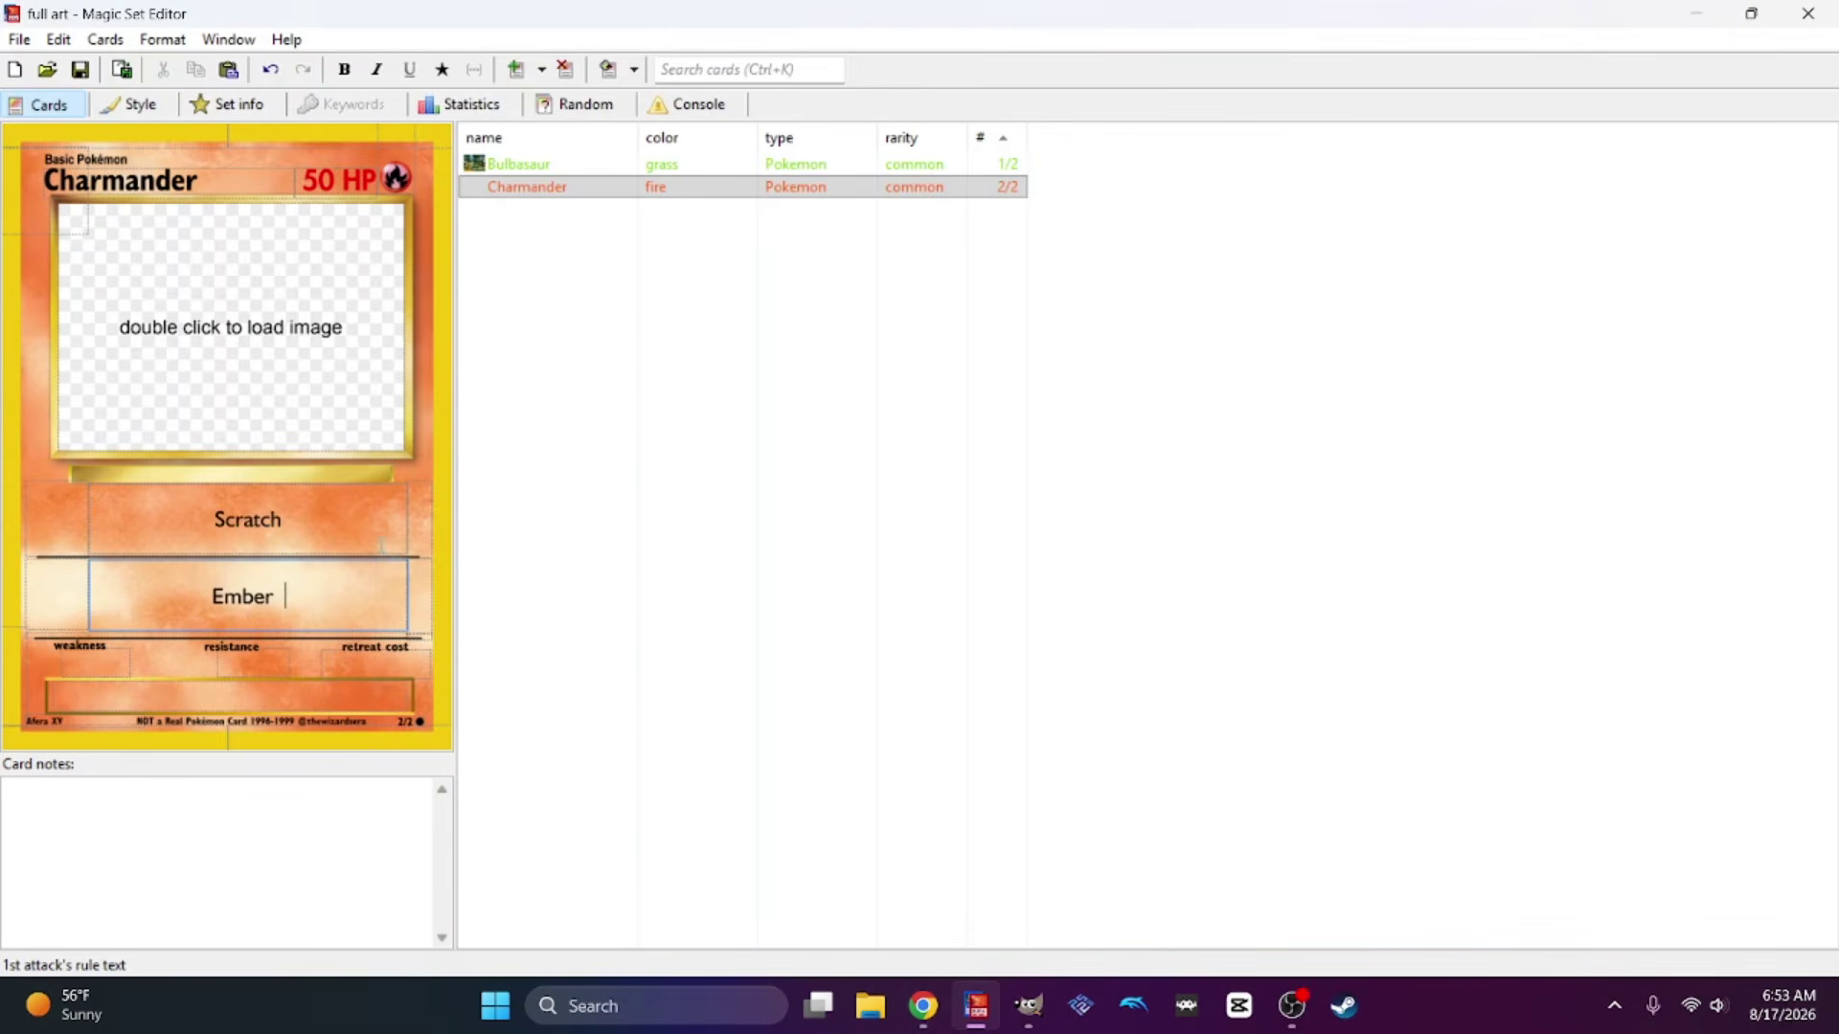
text(Discard 1 {R} Energy card attached to Charmander in order to use this attack.)
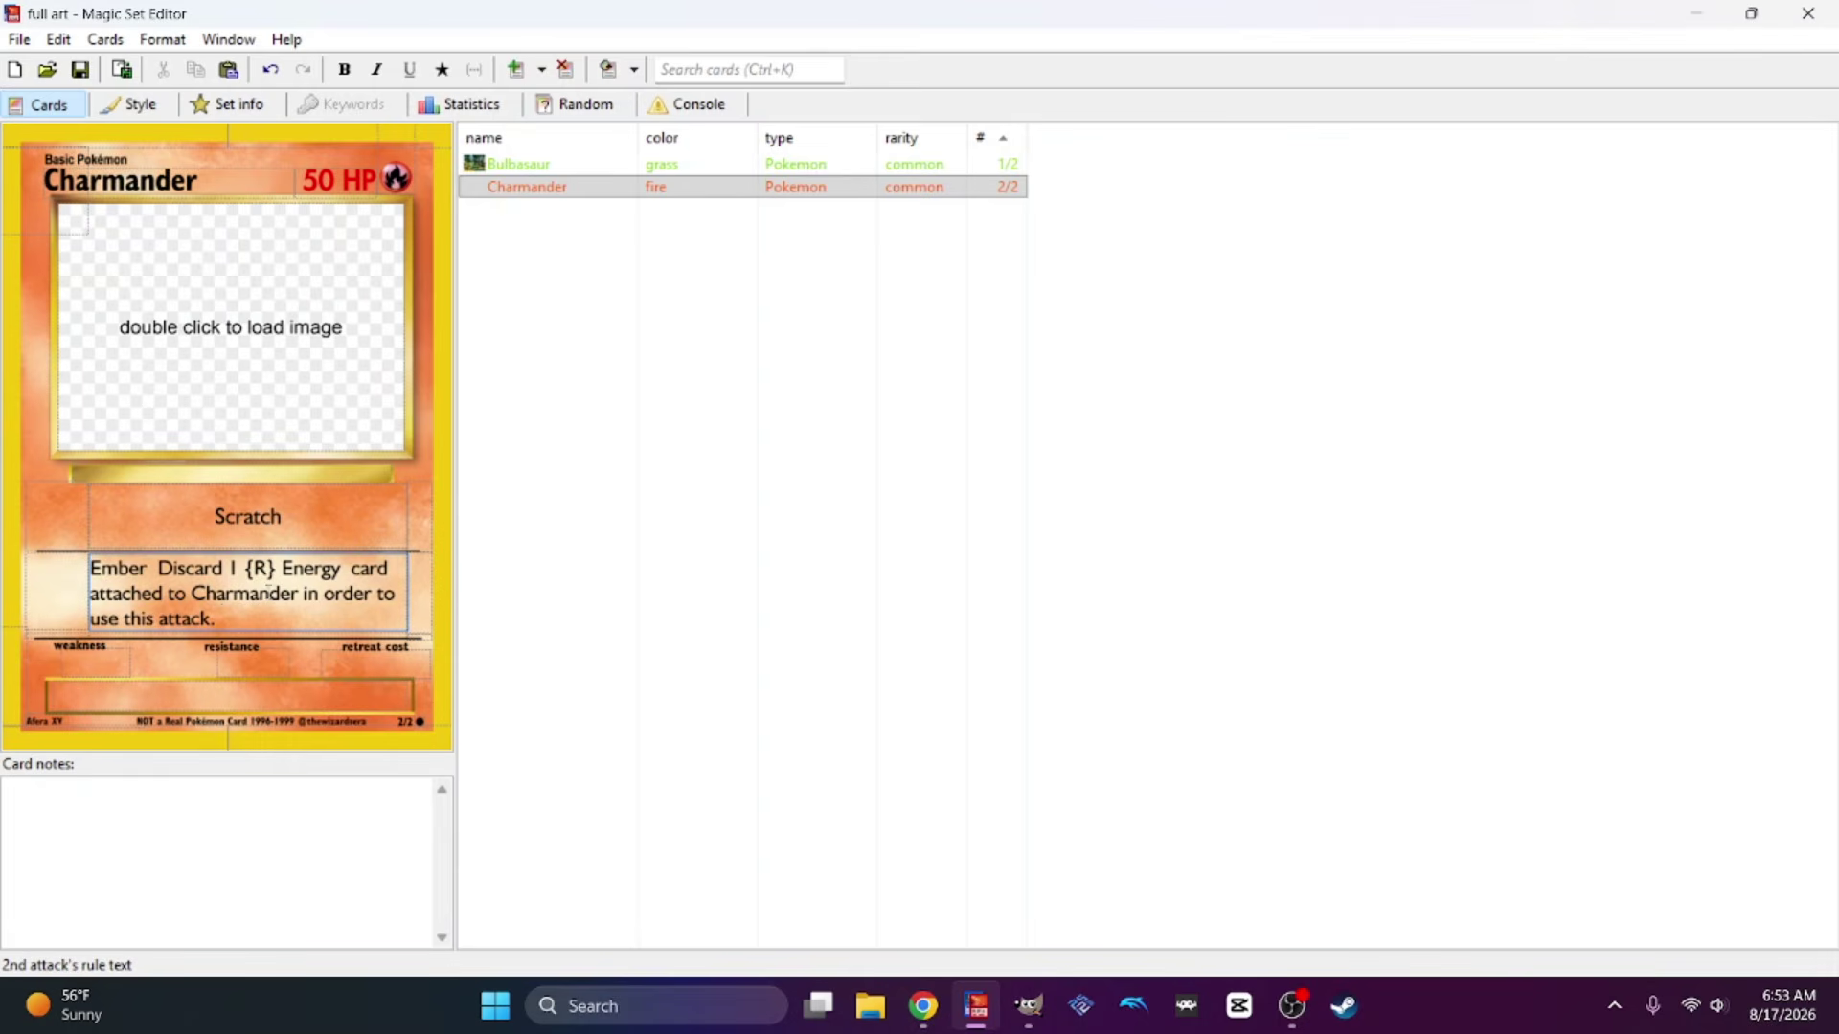
Remove the braces around the R in Ember's rule text and format the letter as a Fire energy symbol.
key(BackSpace)
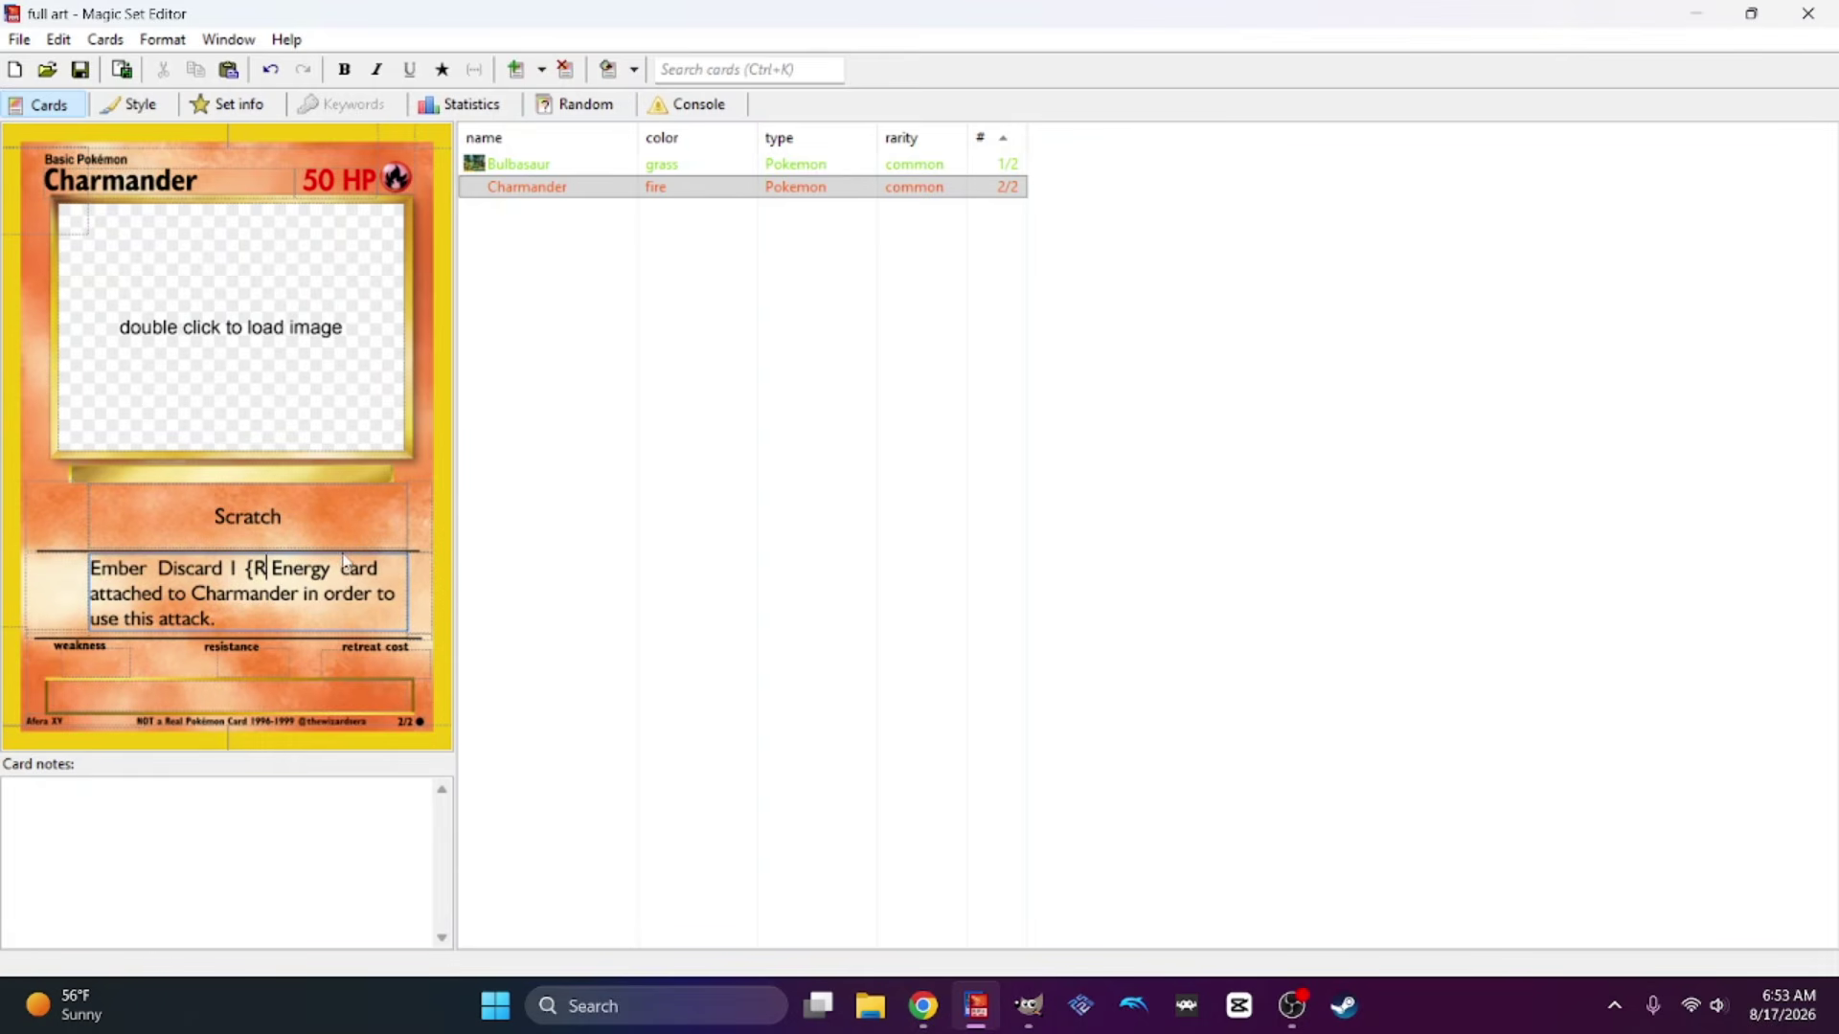
key(BackSpace)
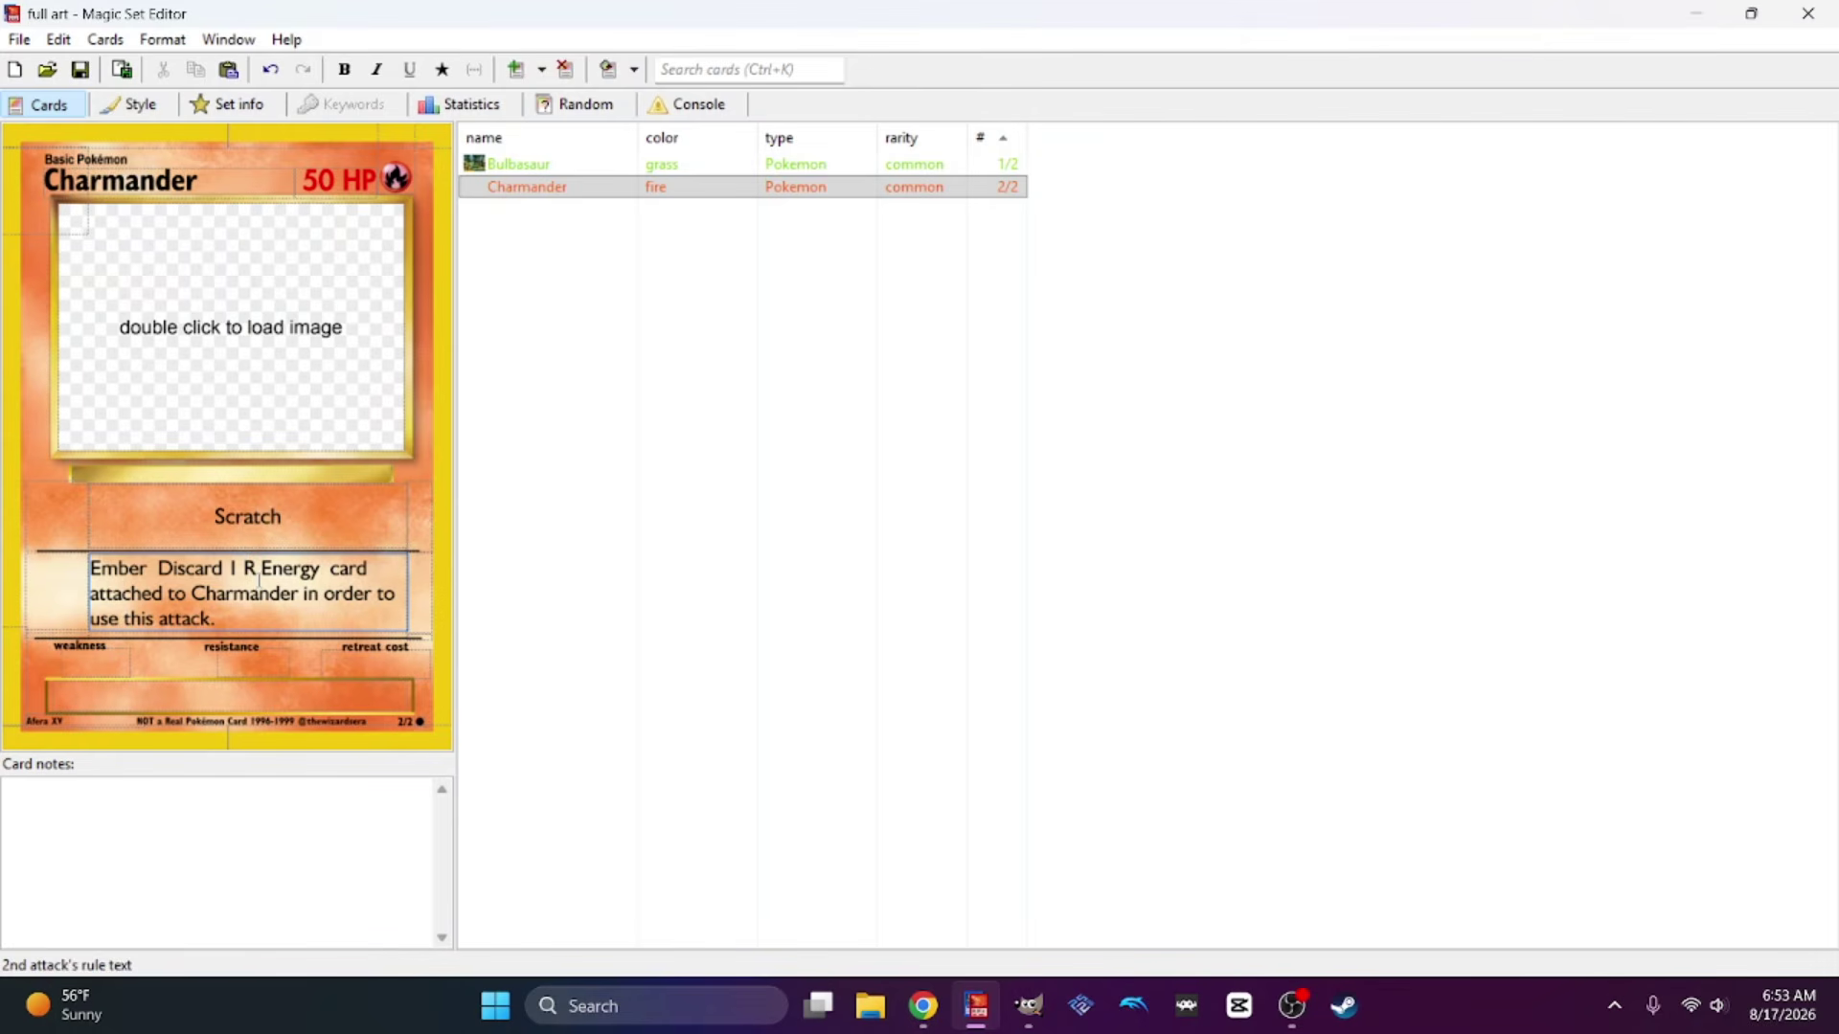
key(shift+Left)
click(444, 71)
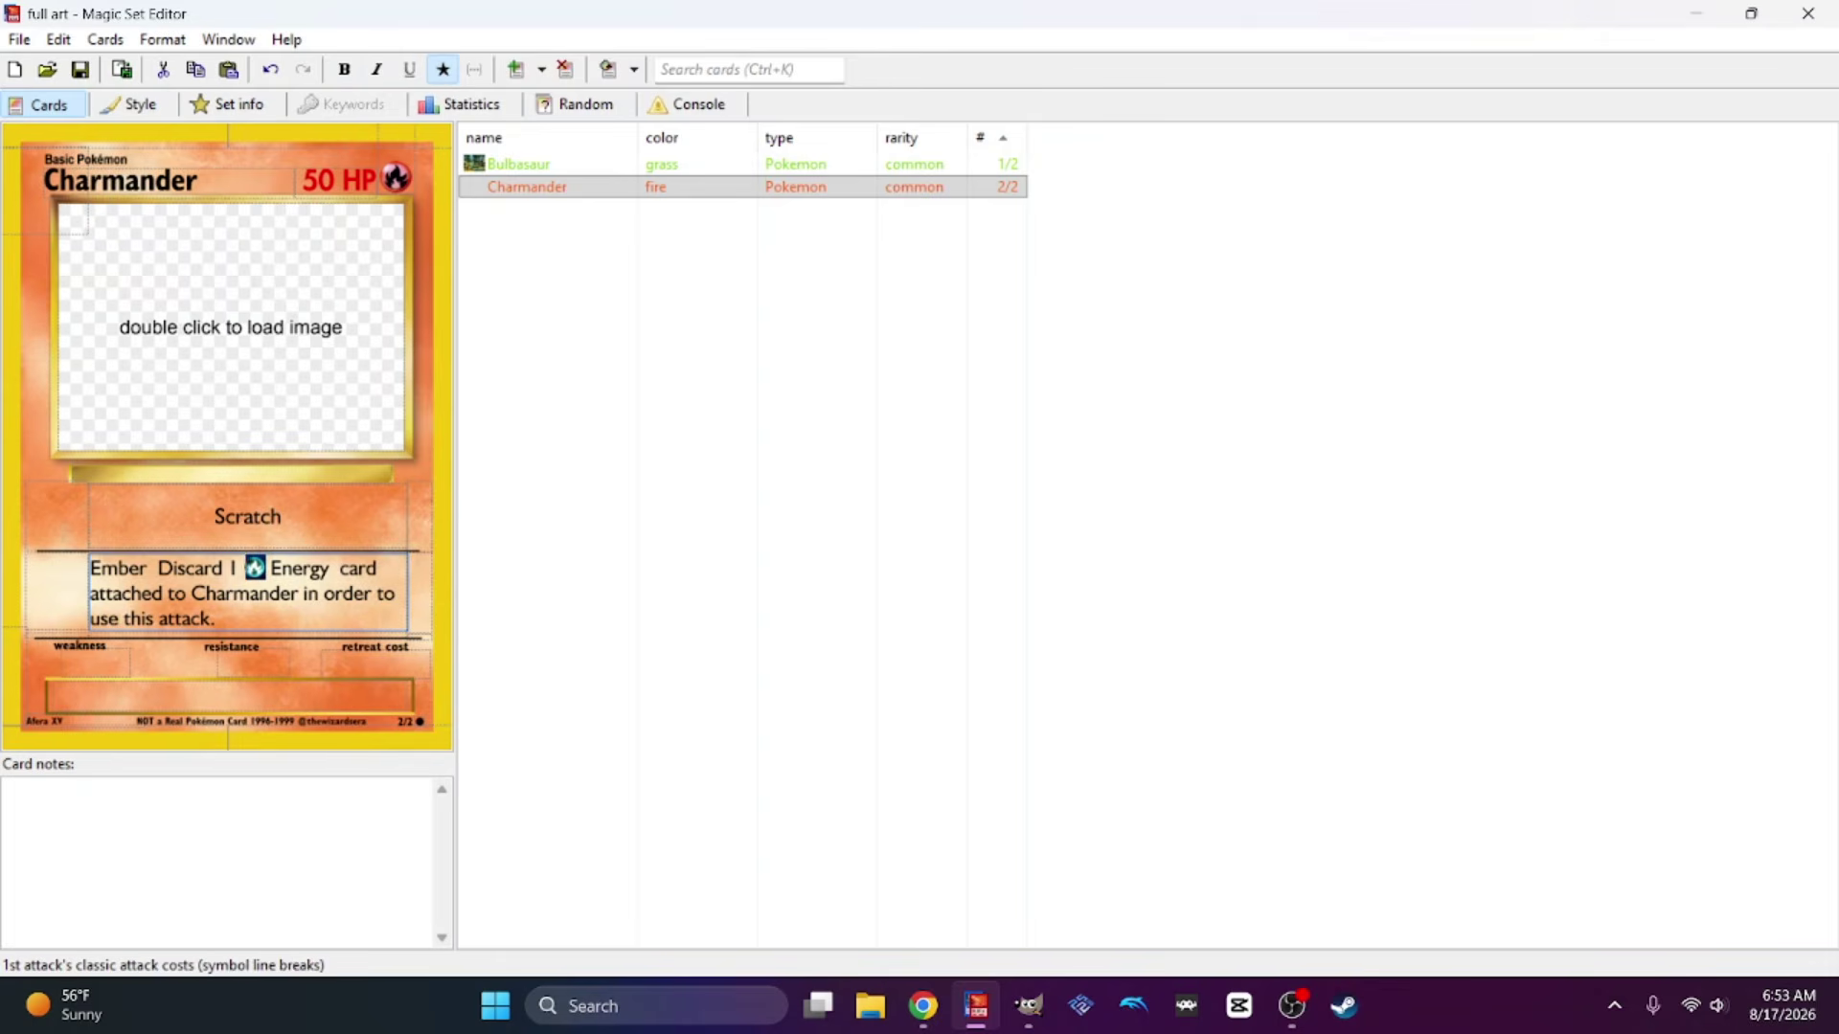
Set the energy costs to one Colorless (C) for Scratch and Fire plus Colorless (RC) for Ember.
click(58, 517)
text(C)
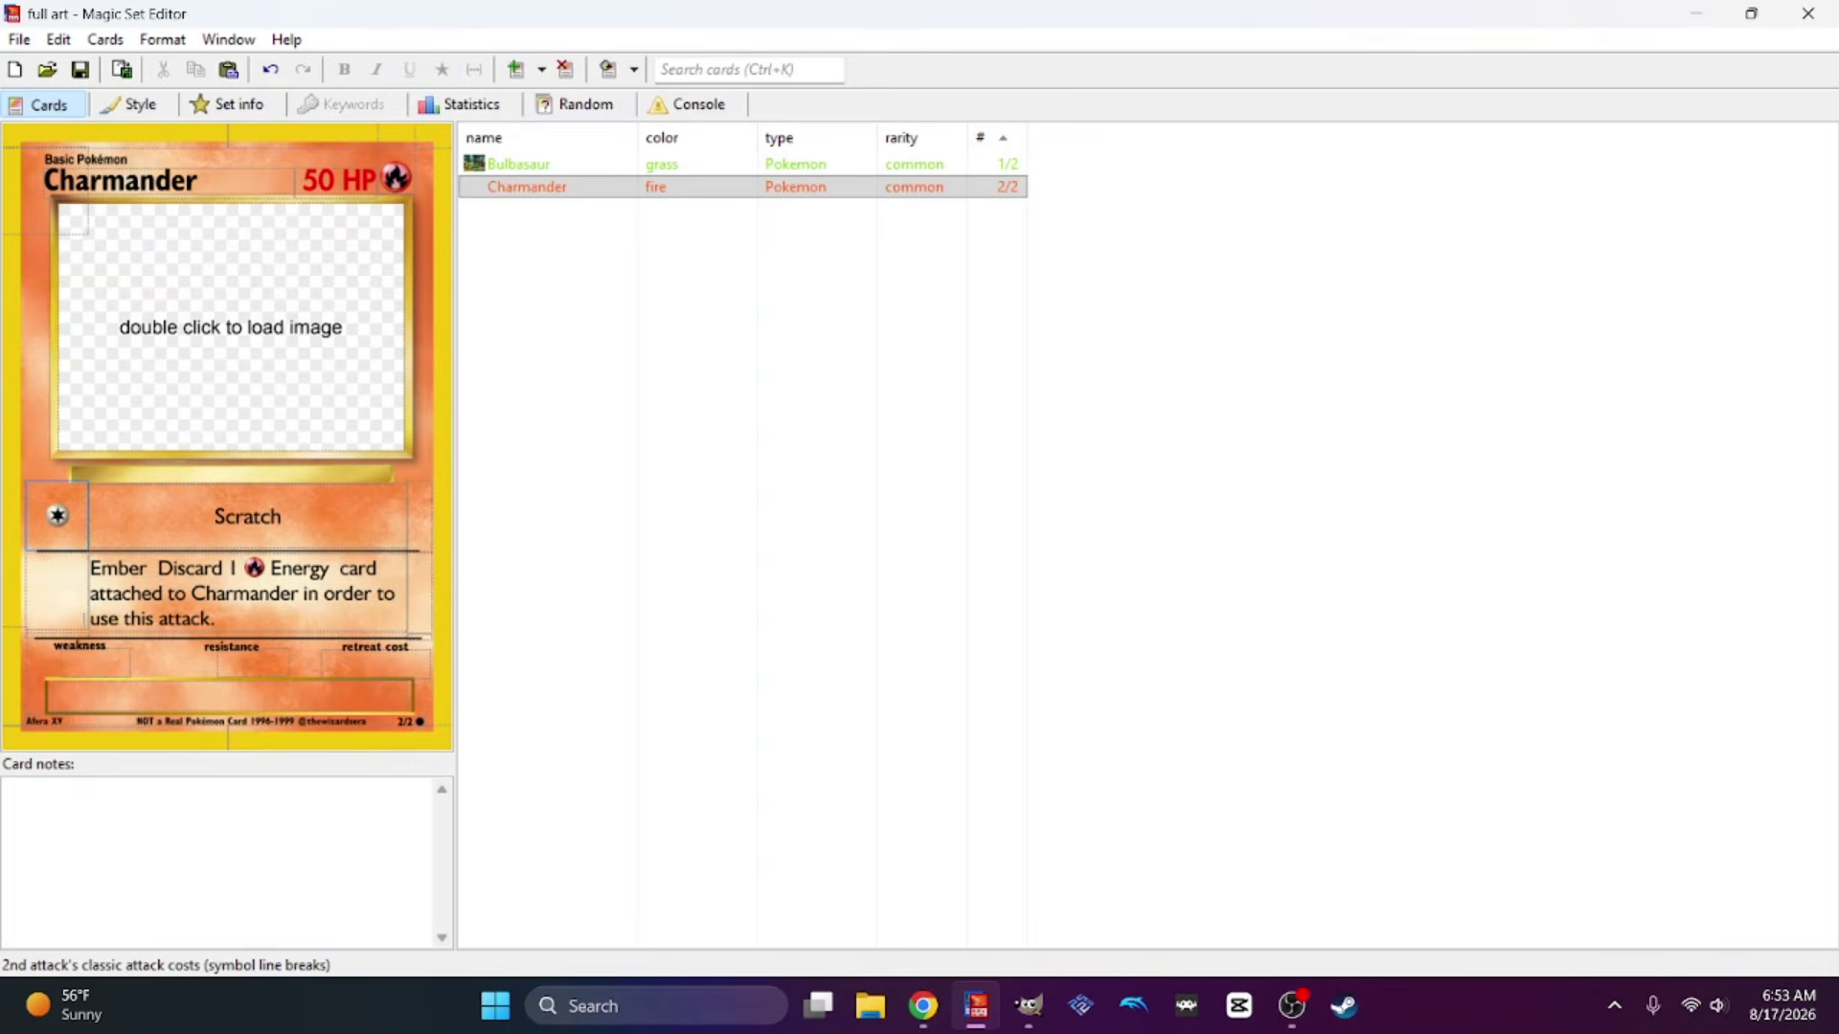
click(69, 586)
text(RC)
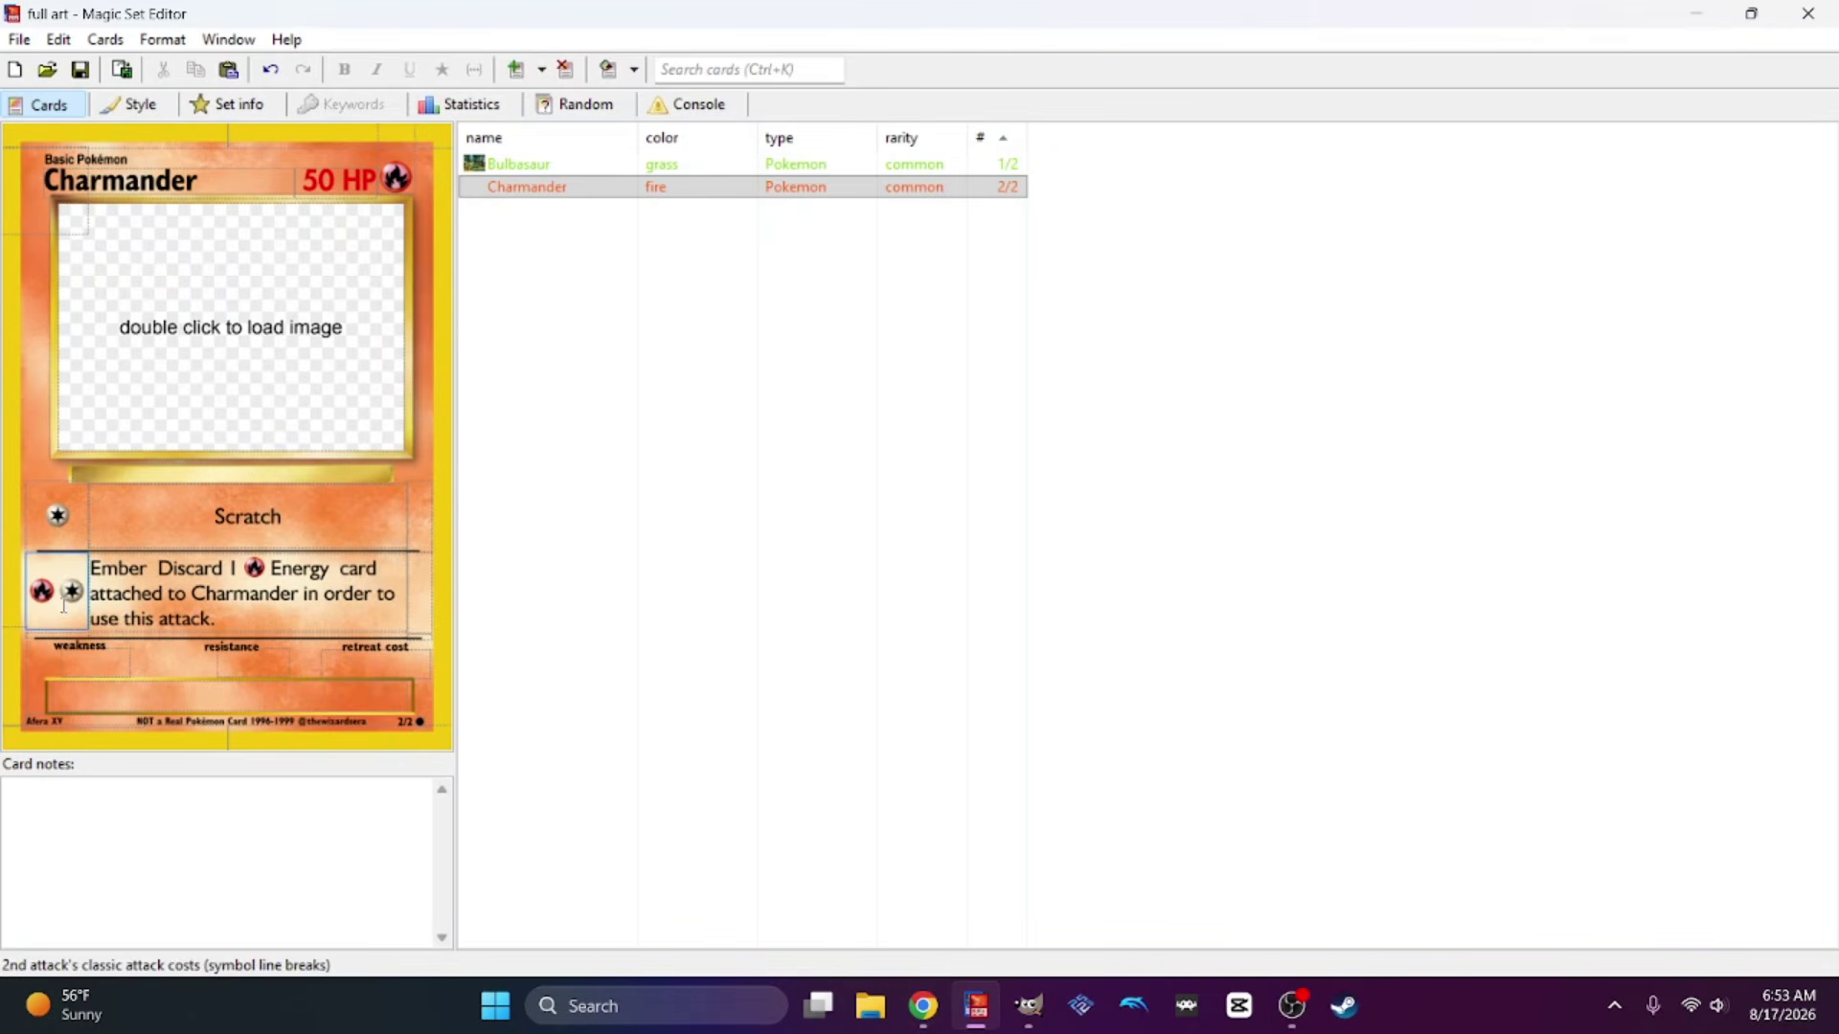
Set the damage to 10 for Scratch and 30 for Ember, and add a Water weakness and one Colorless retreat cost.
click(418, 518)
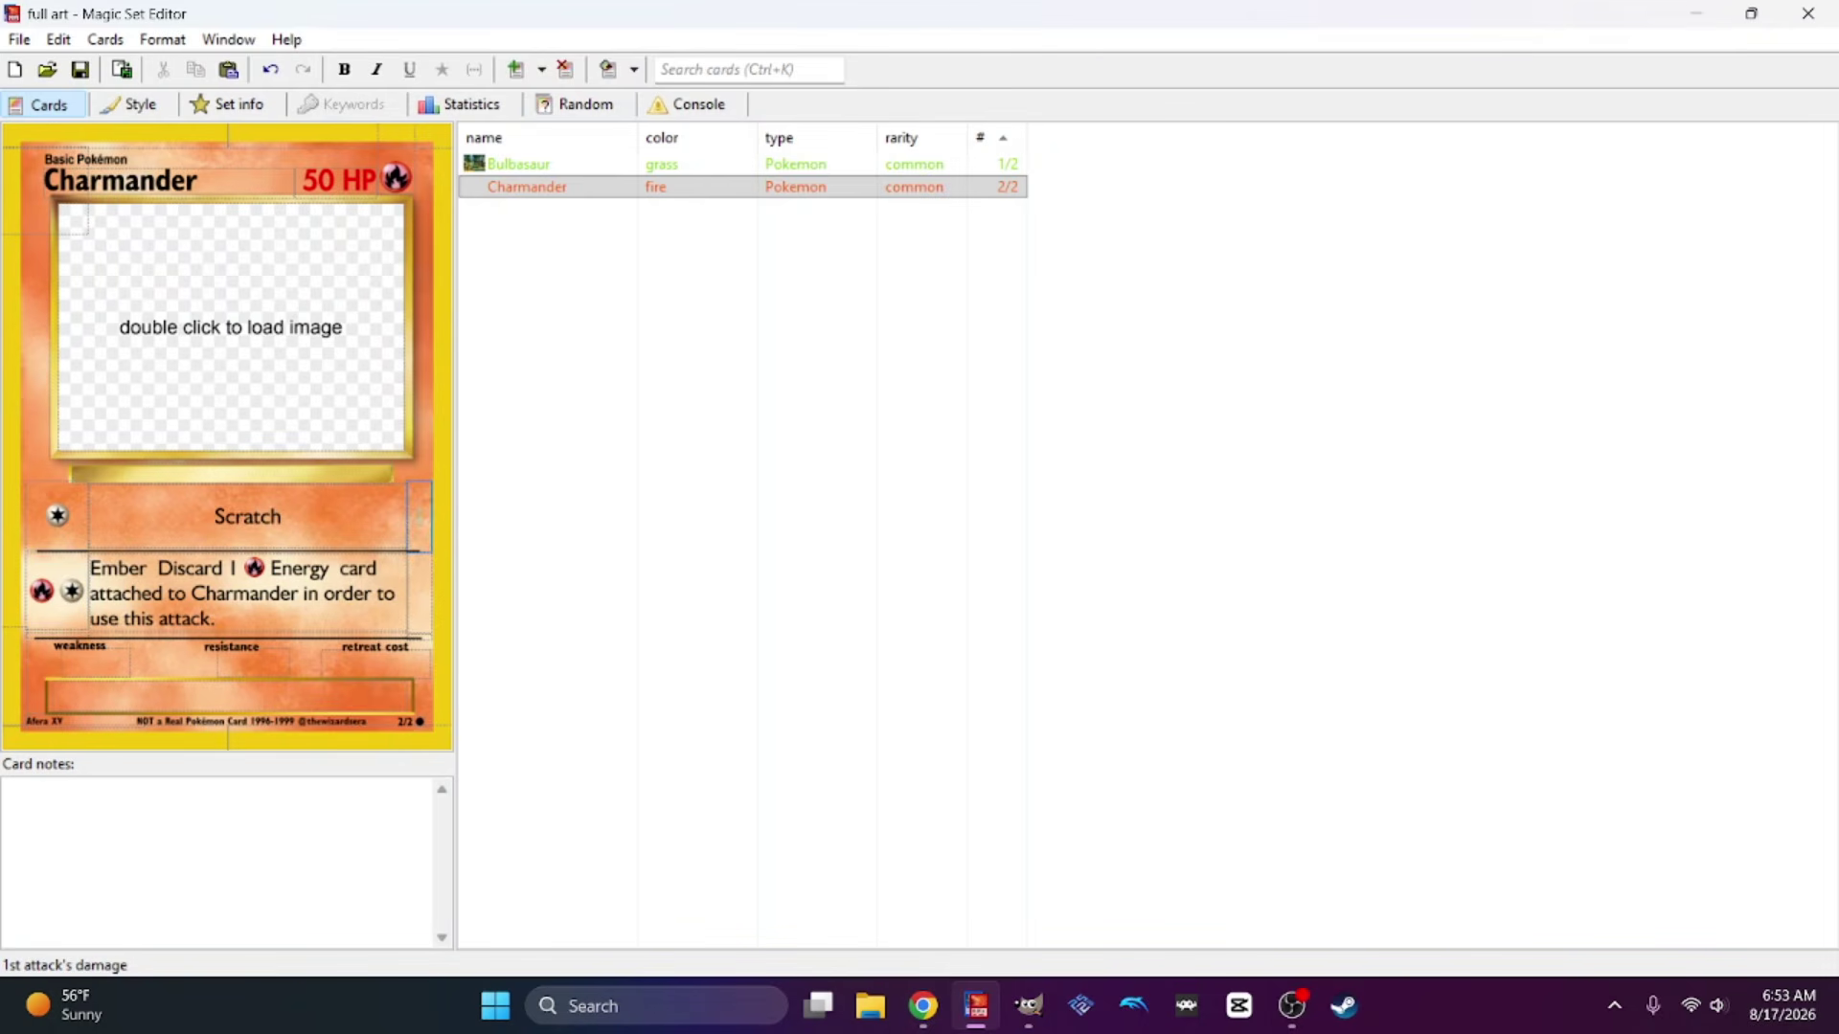
text(10)
click(419, 596)
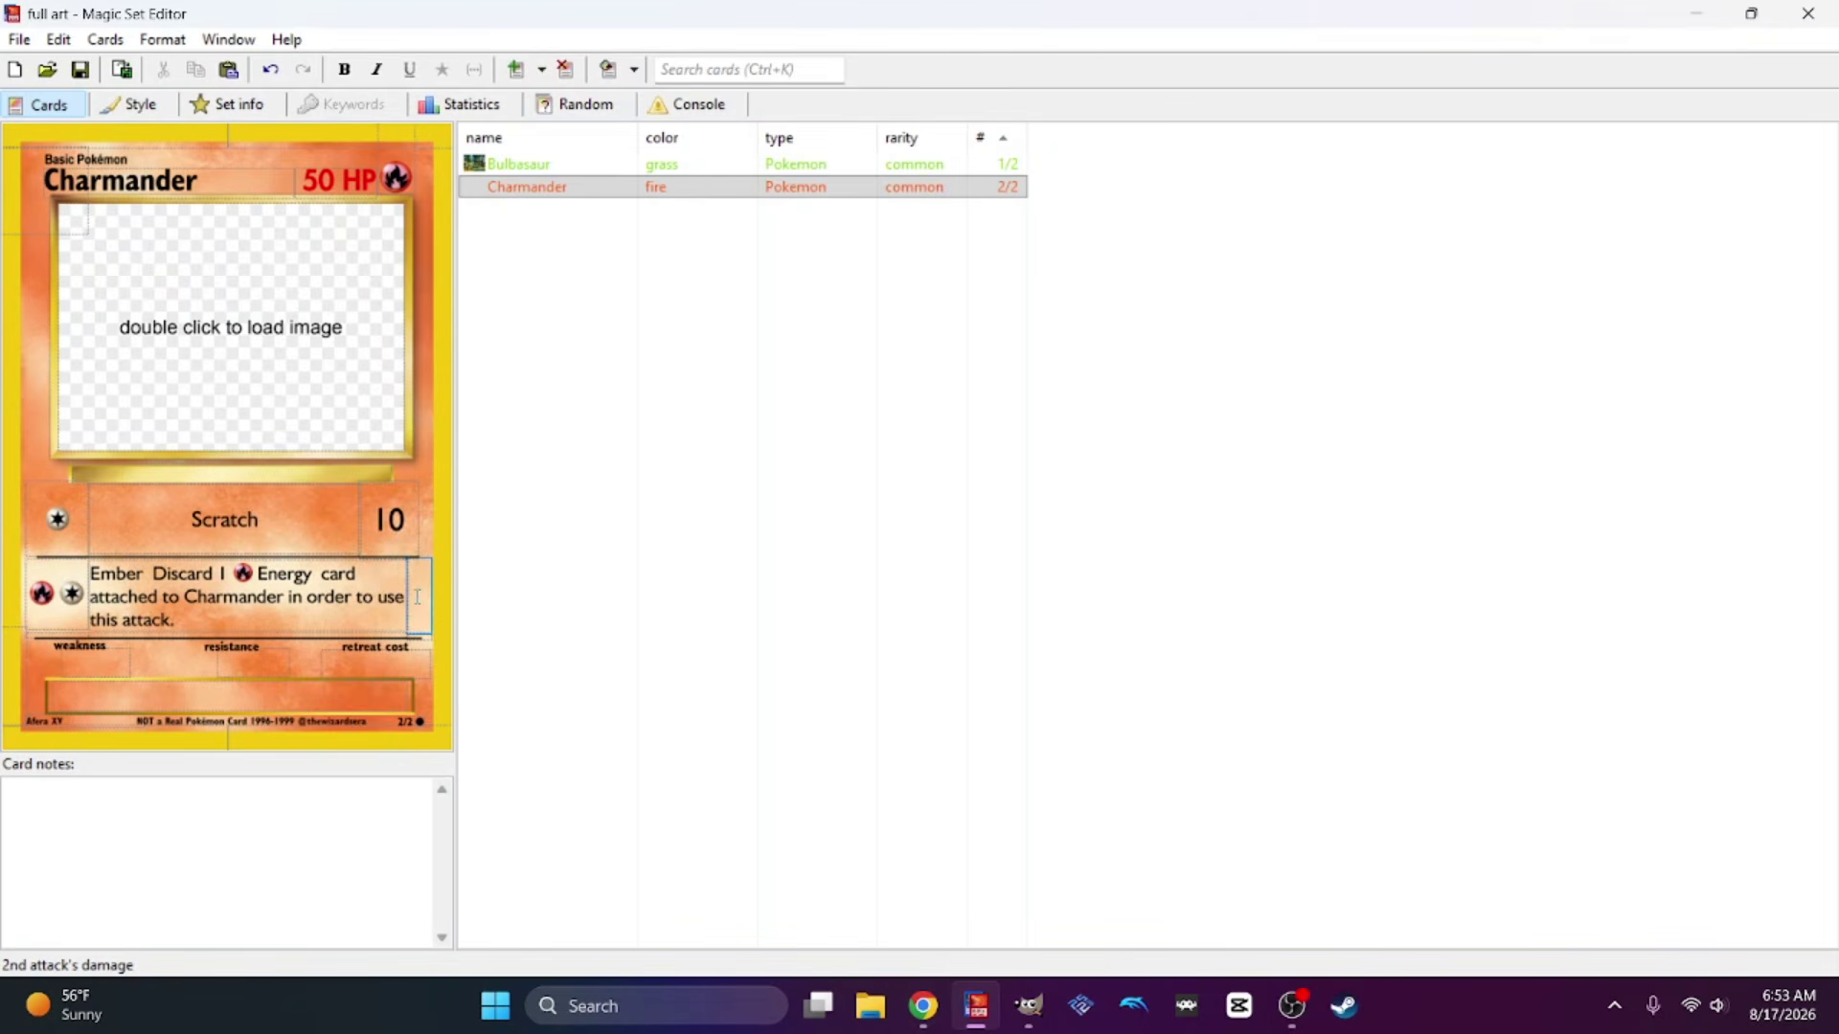
text(30)
key(Tab)
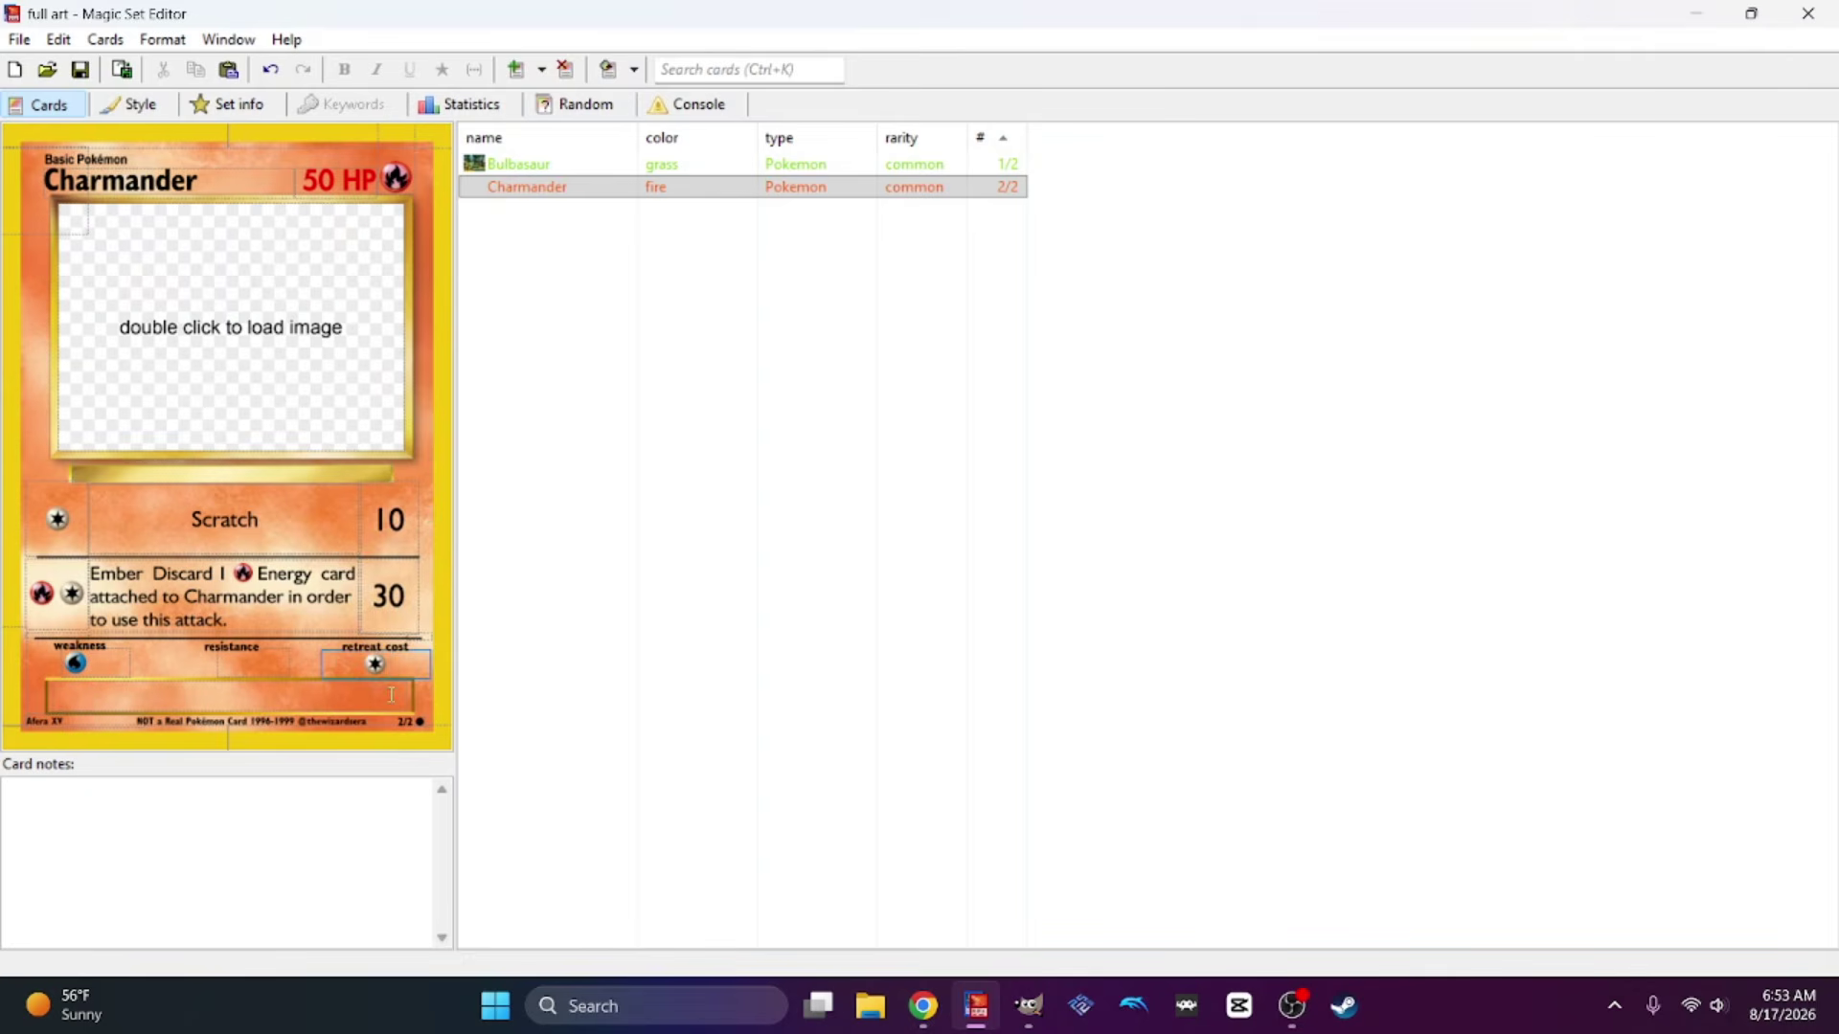
Check the reference Charmander card in Chrome, return to Magic Set Editor and set the card's art style to Card Full Art.
click(923, 1006)
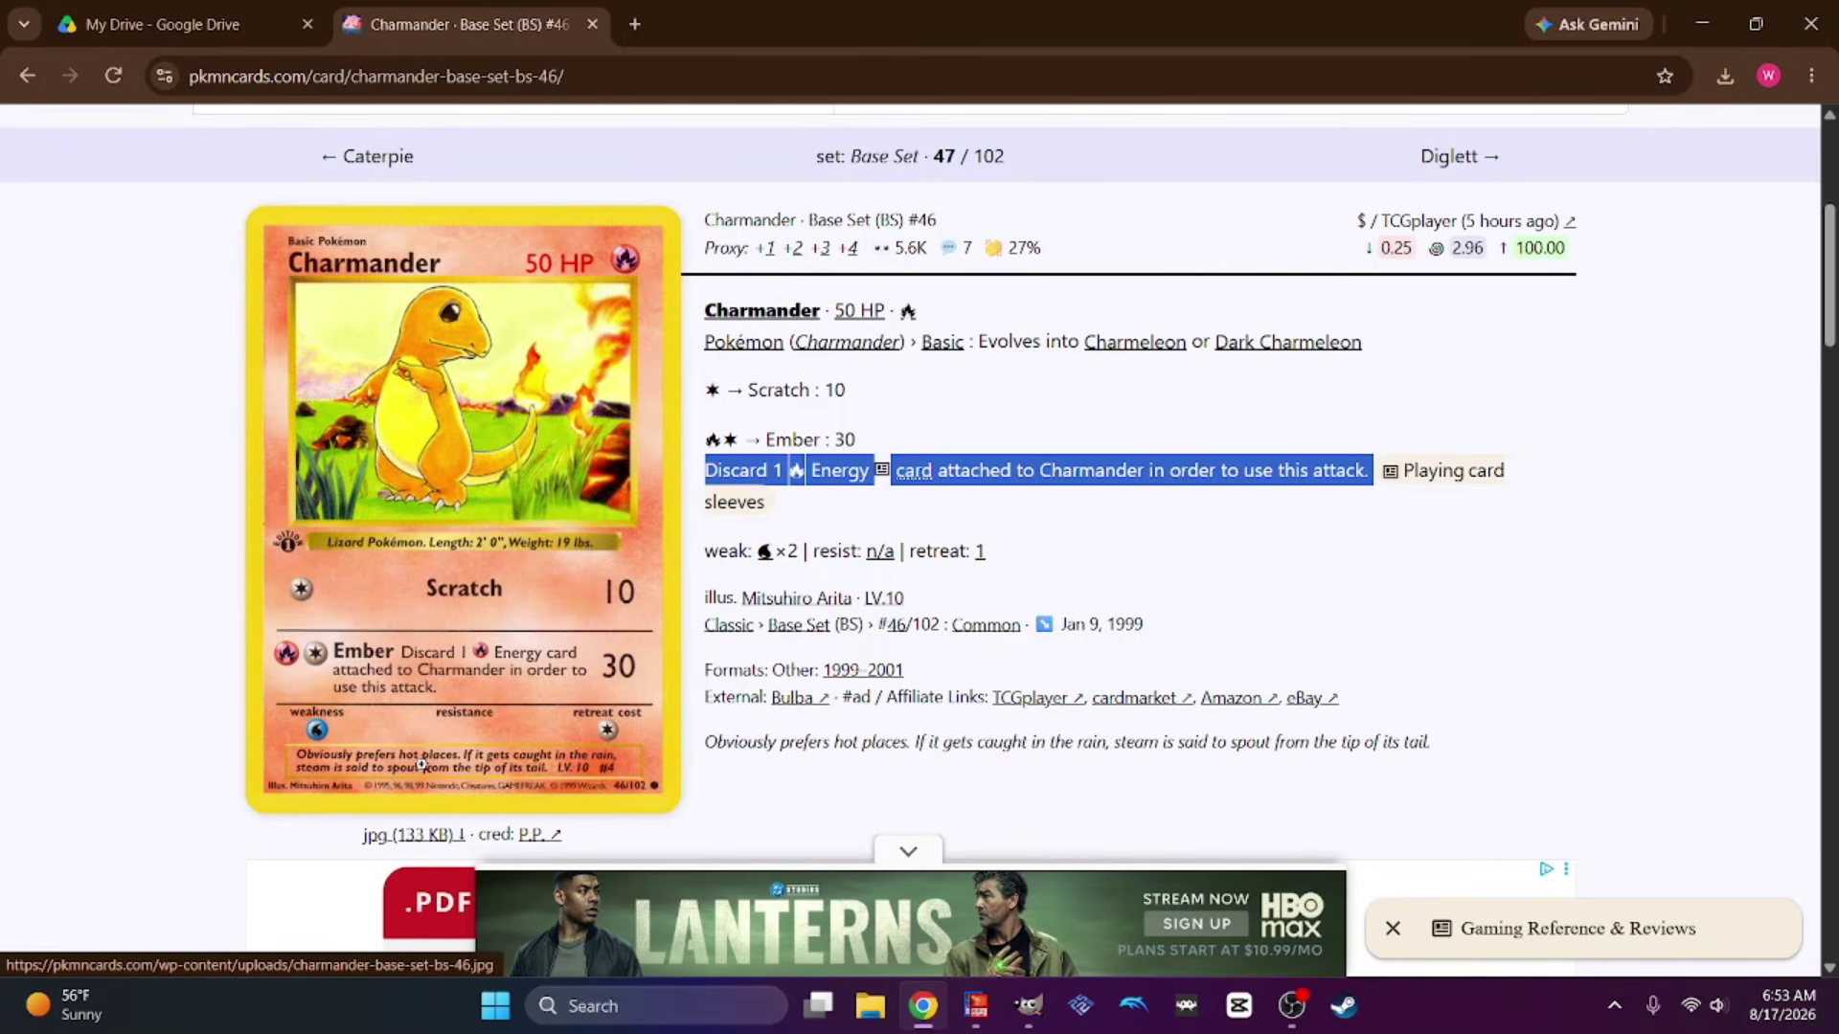
click(1703, 23)
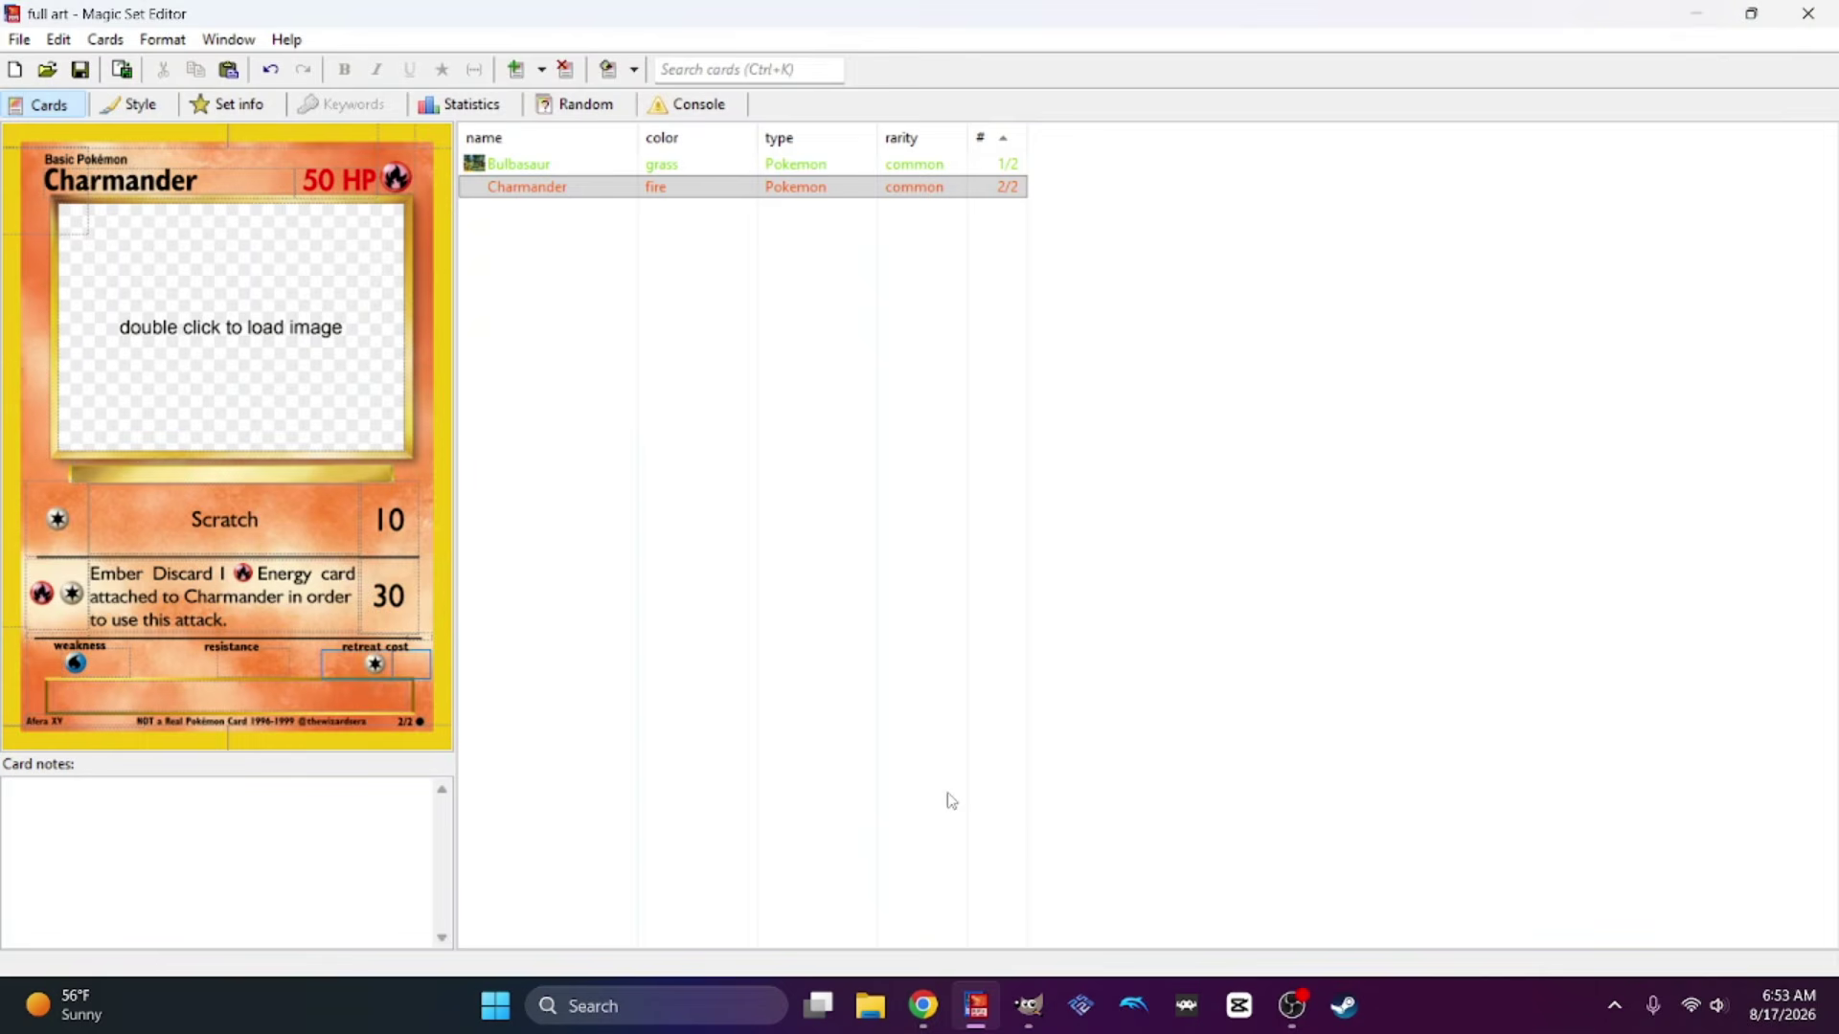
right_click(357, 748)
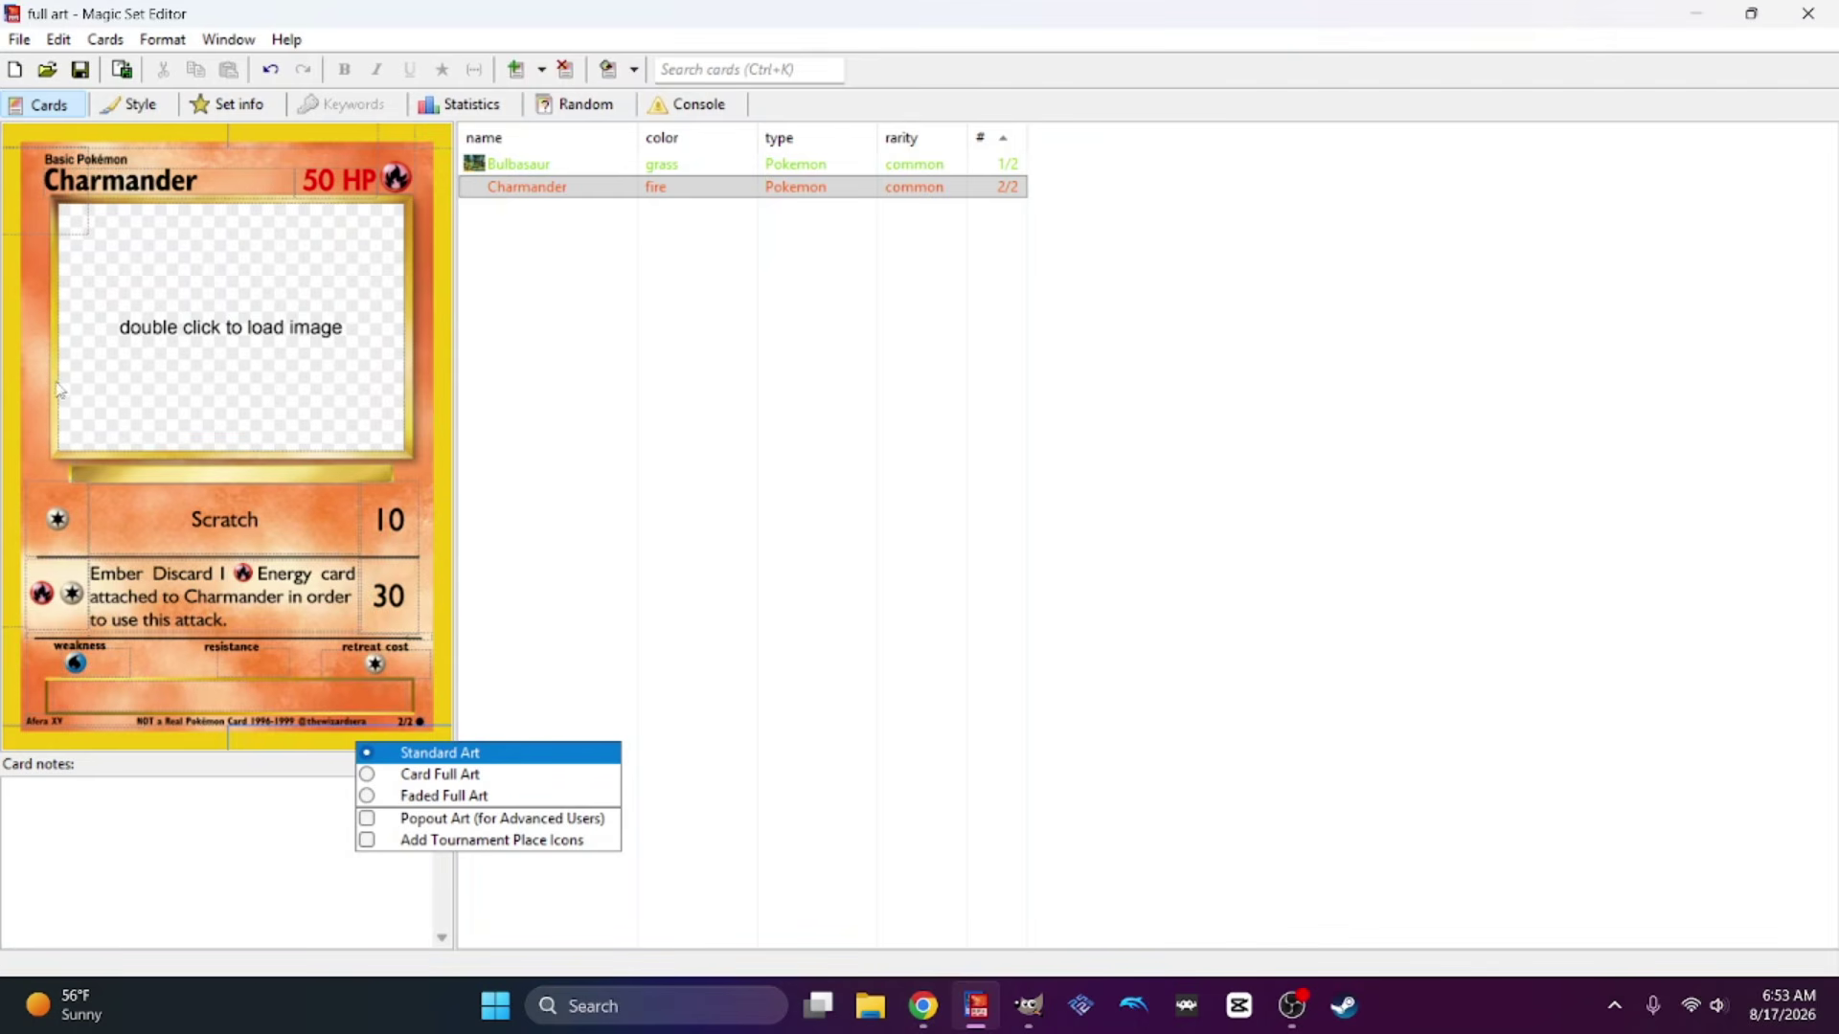
click(409, 798)
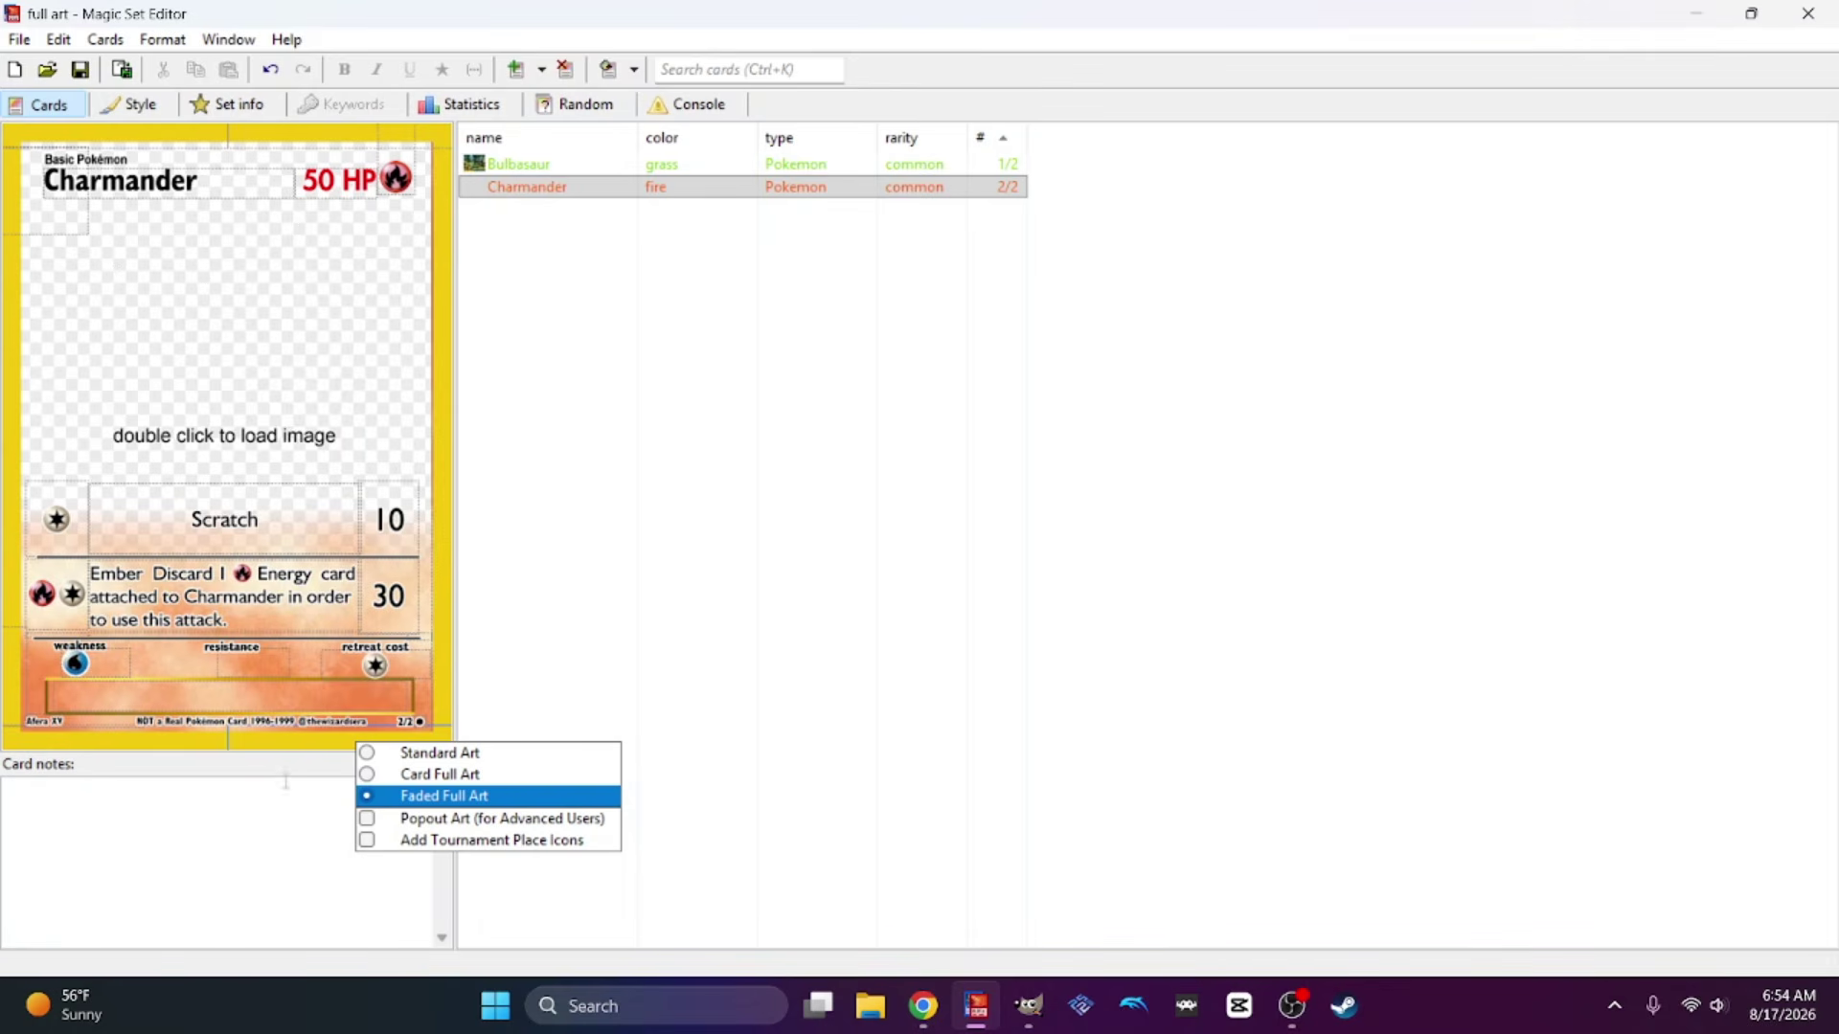
click(371, 777)
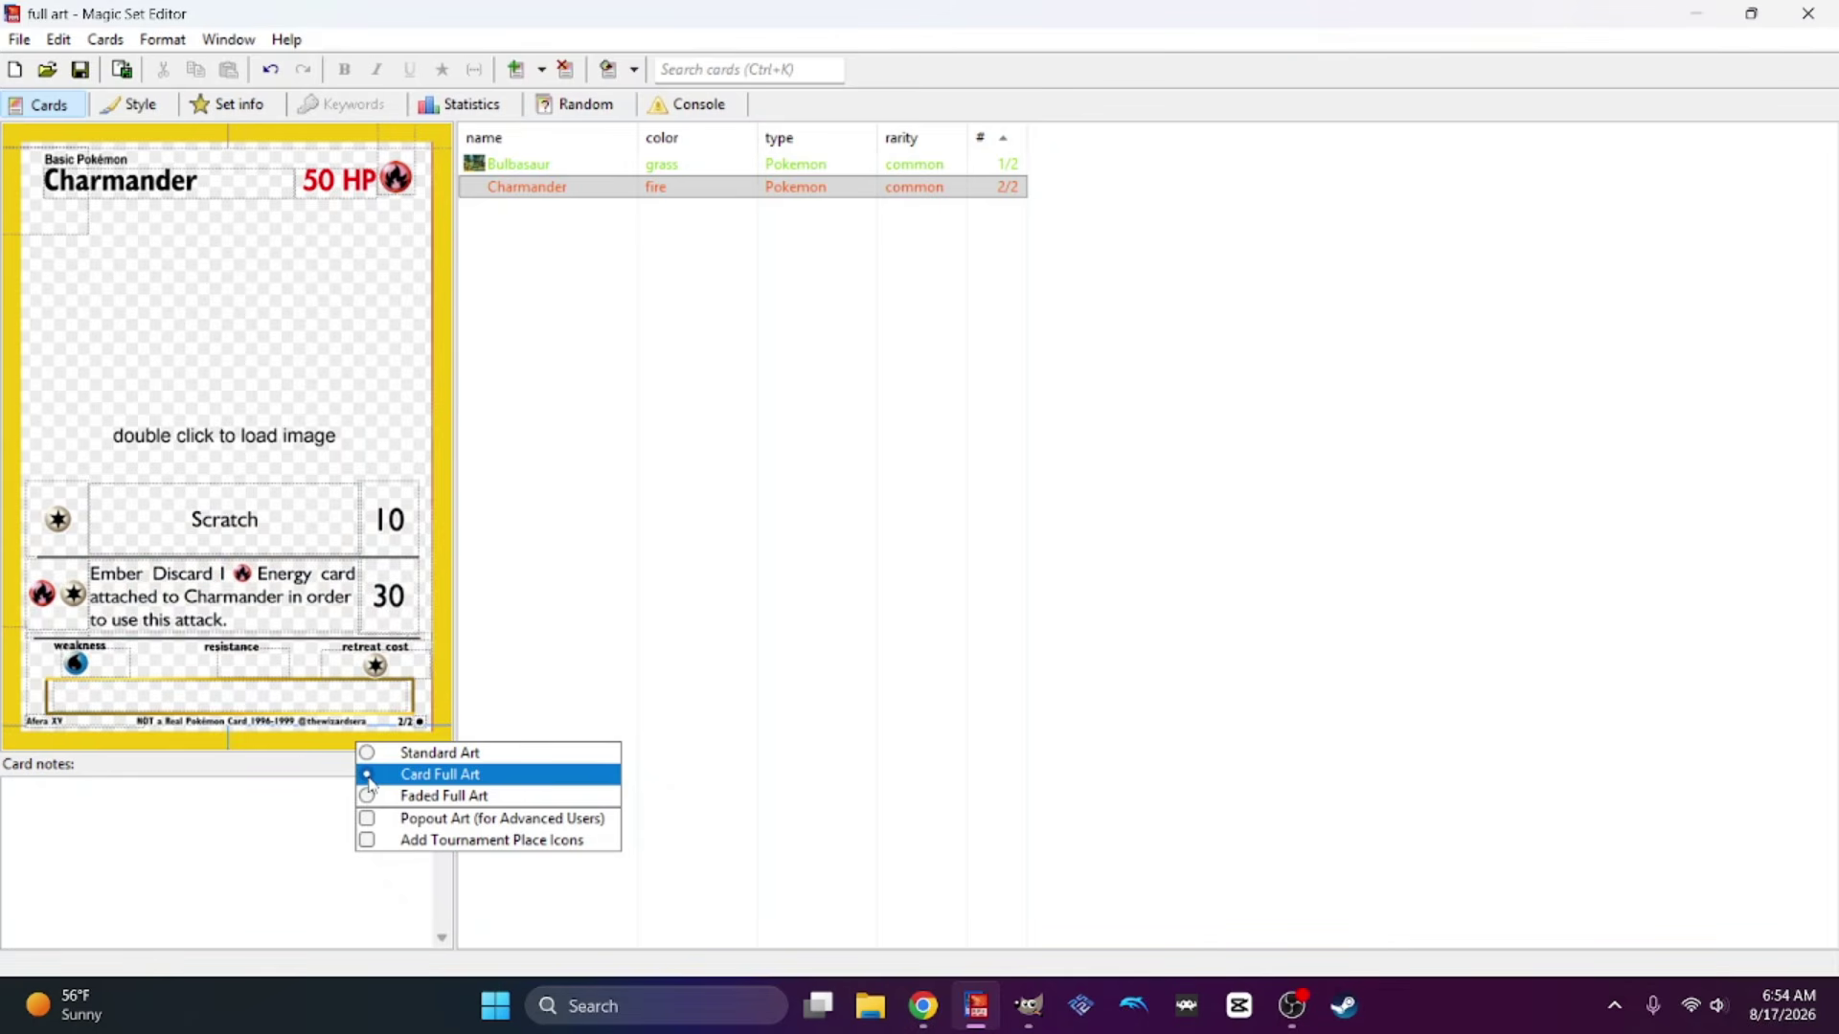
Make the attack names Scratch and Ember bold in the card's rule text.
click(143, 525)
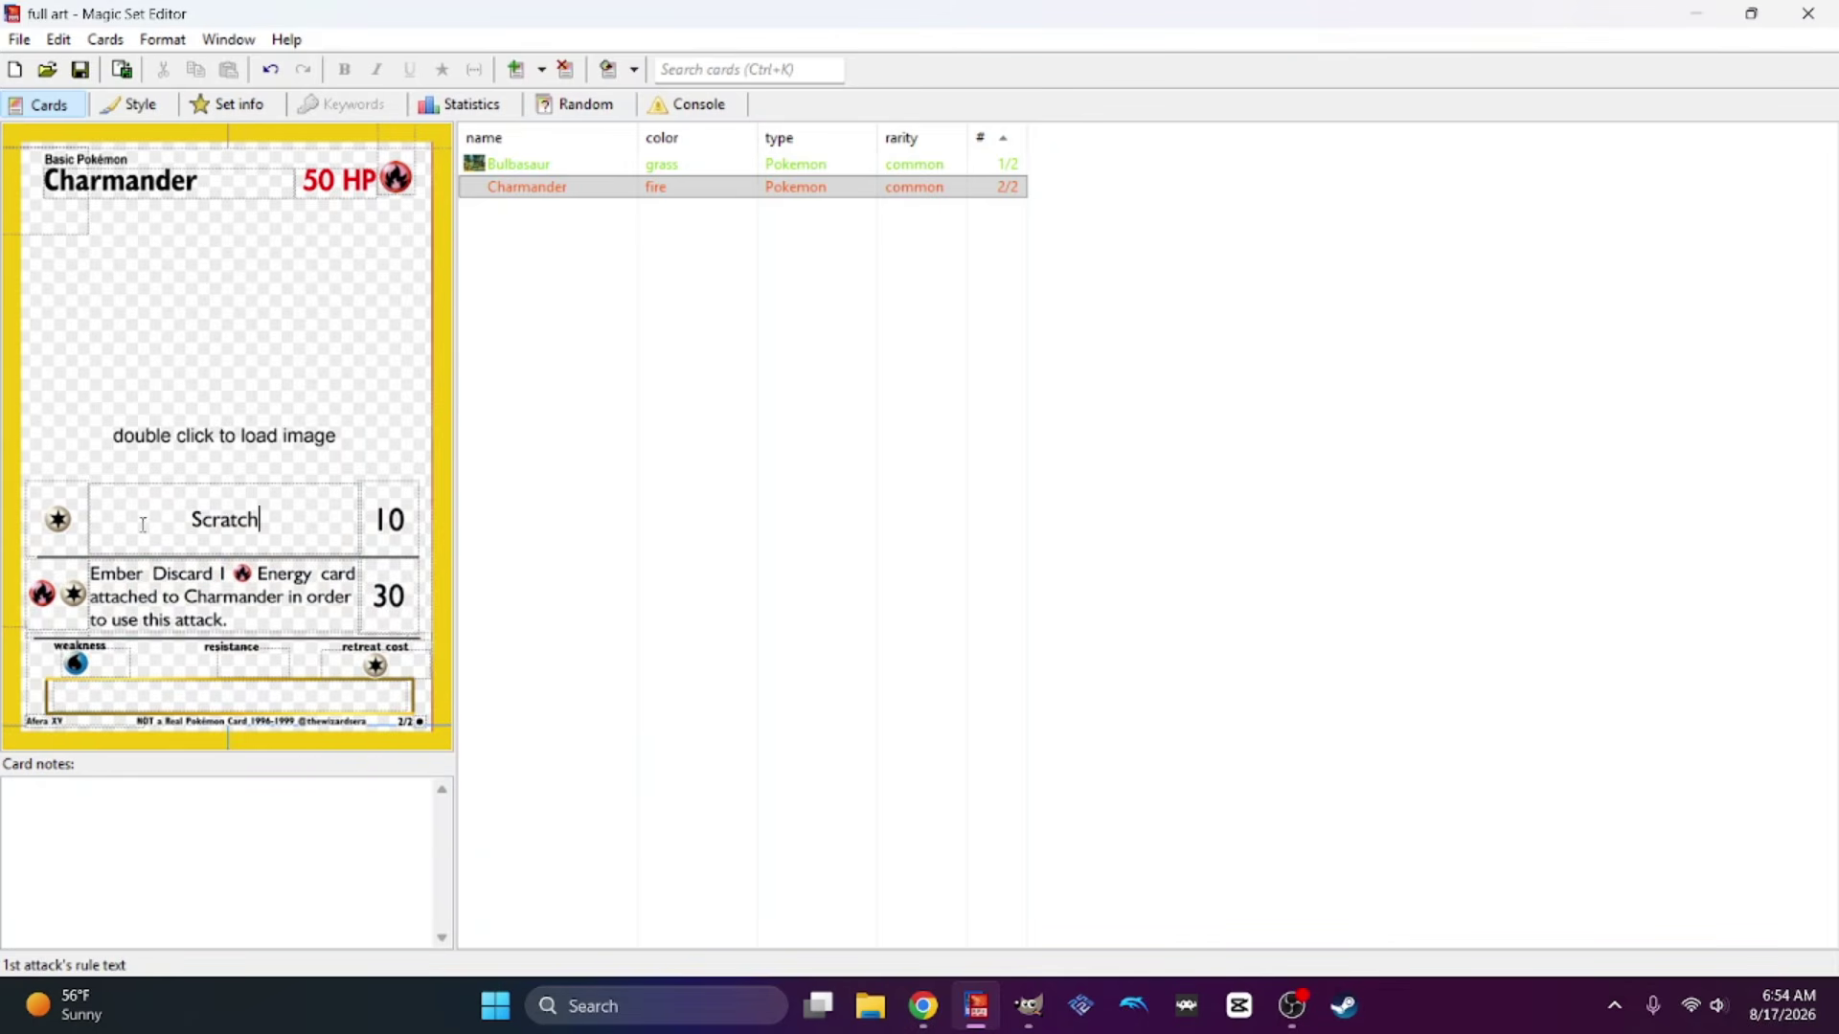
drag(143, 525, 265, 524)
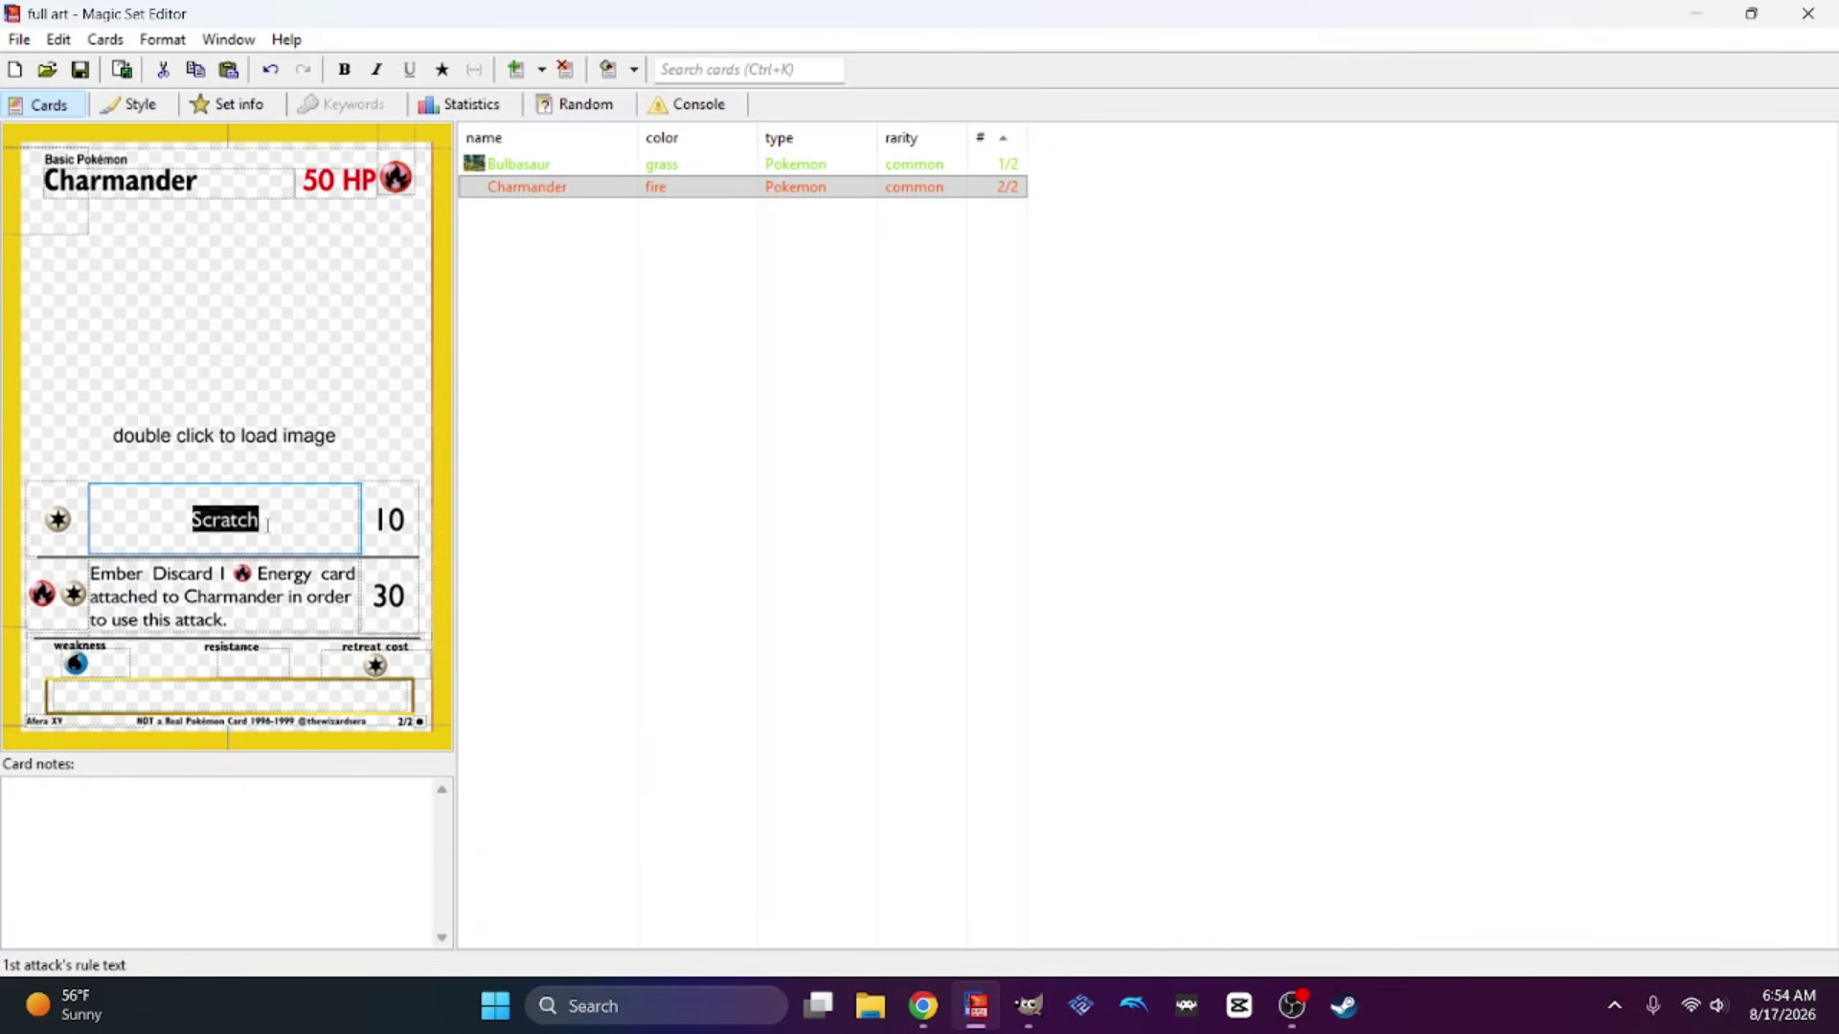
click(344, 73)
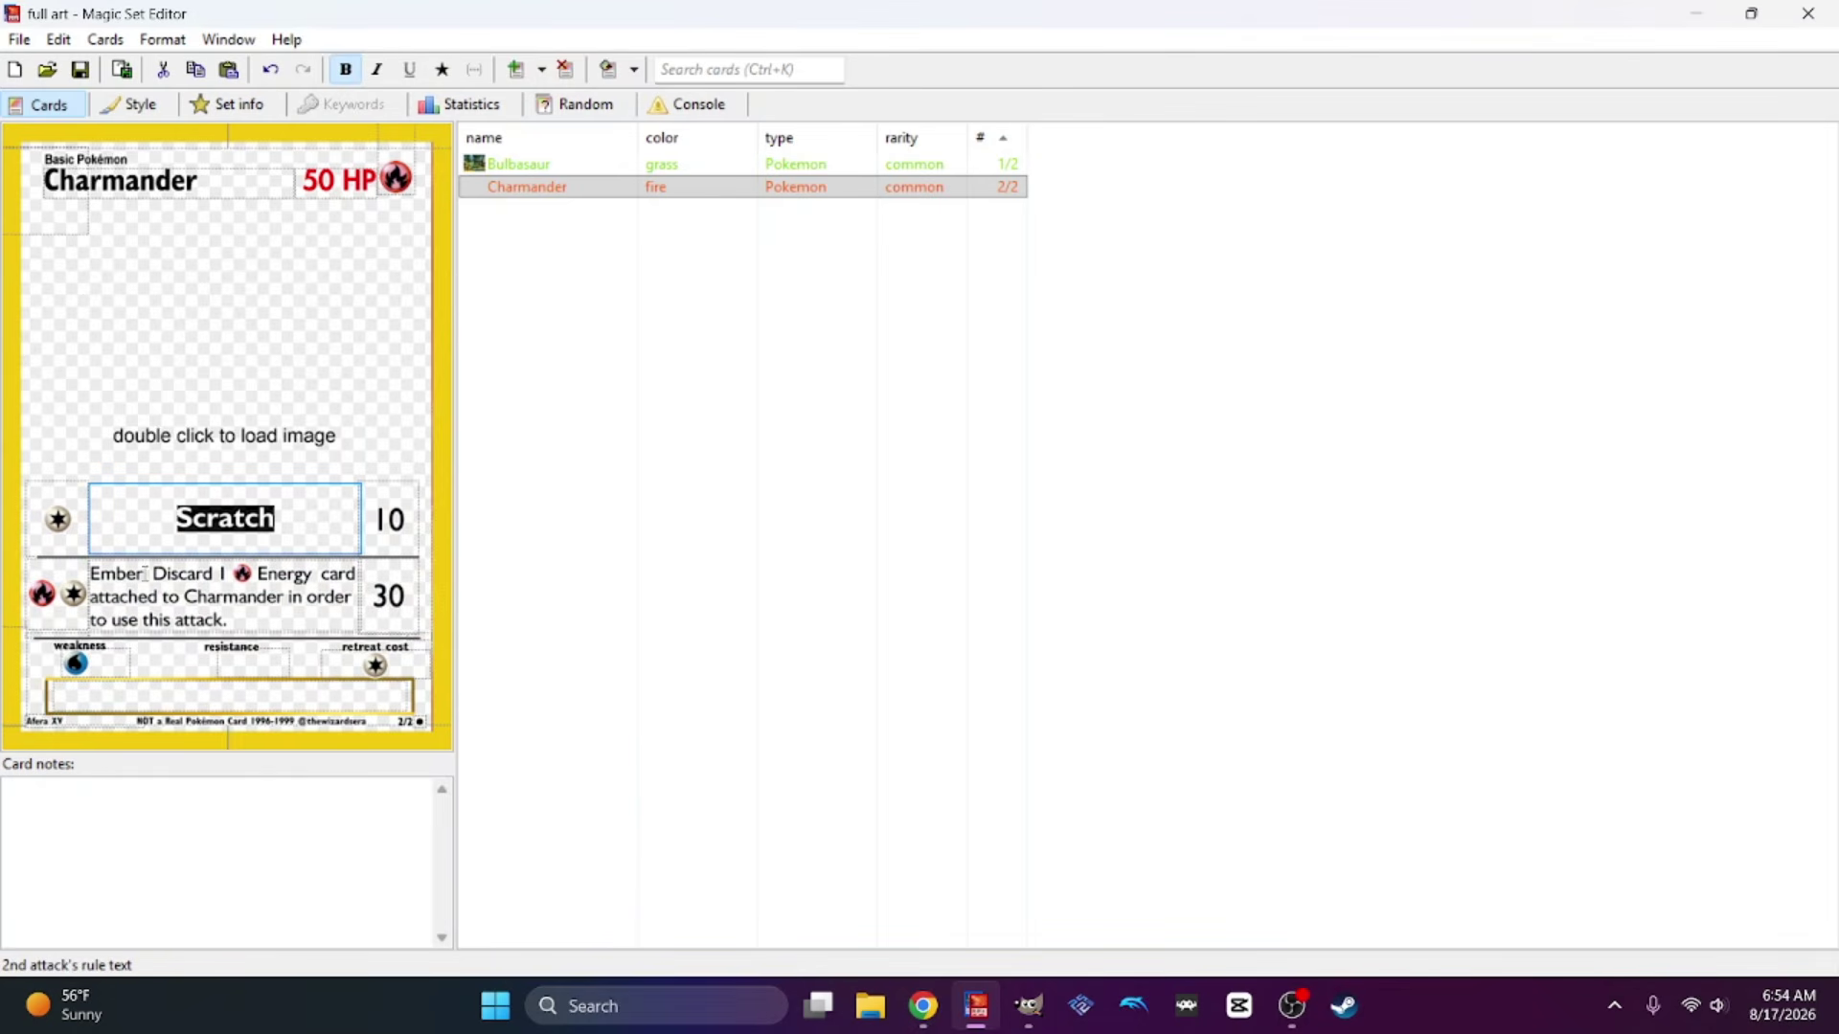
drag(146, 573, 91, 573)
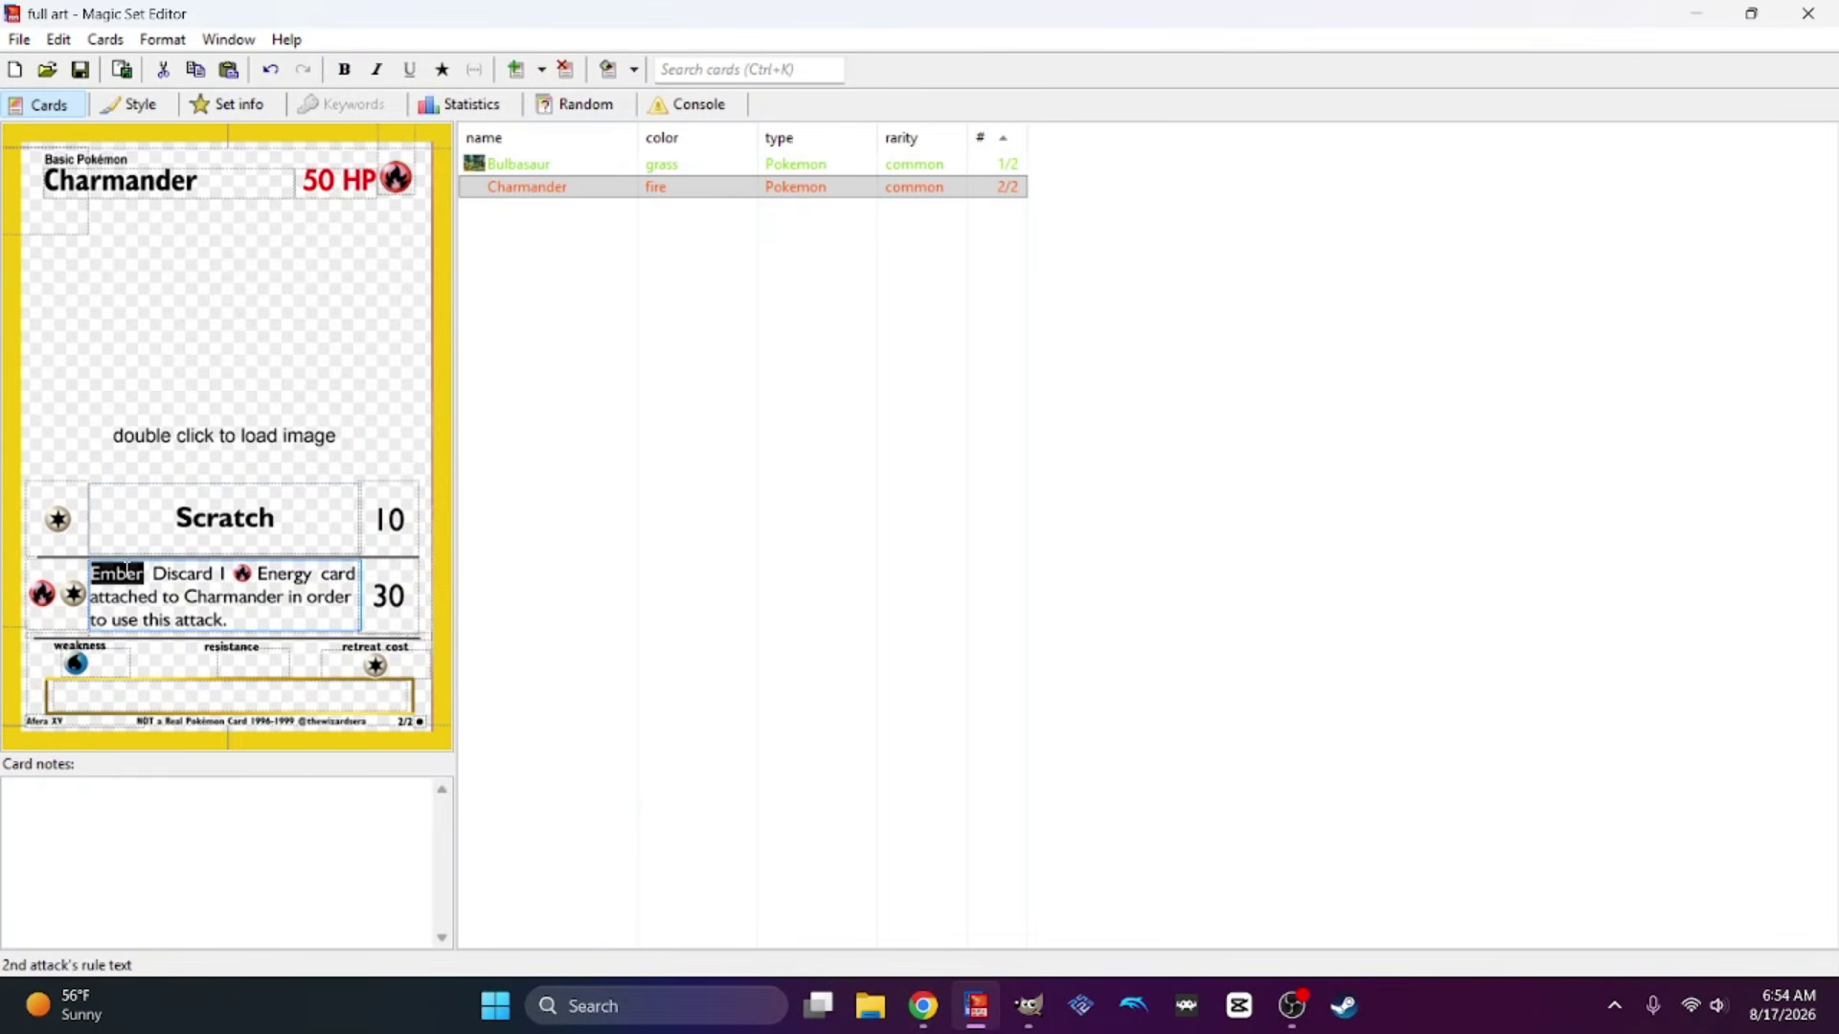
click(347, 73)
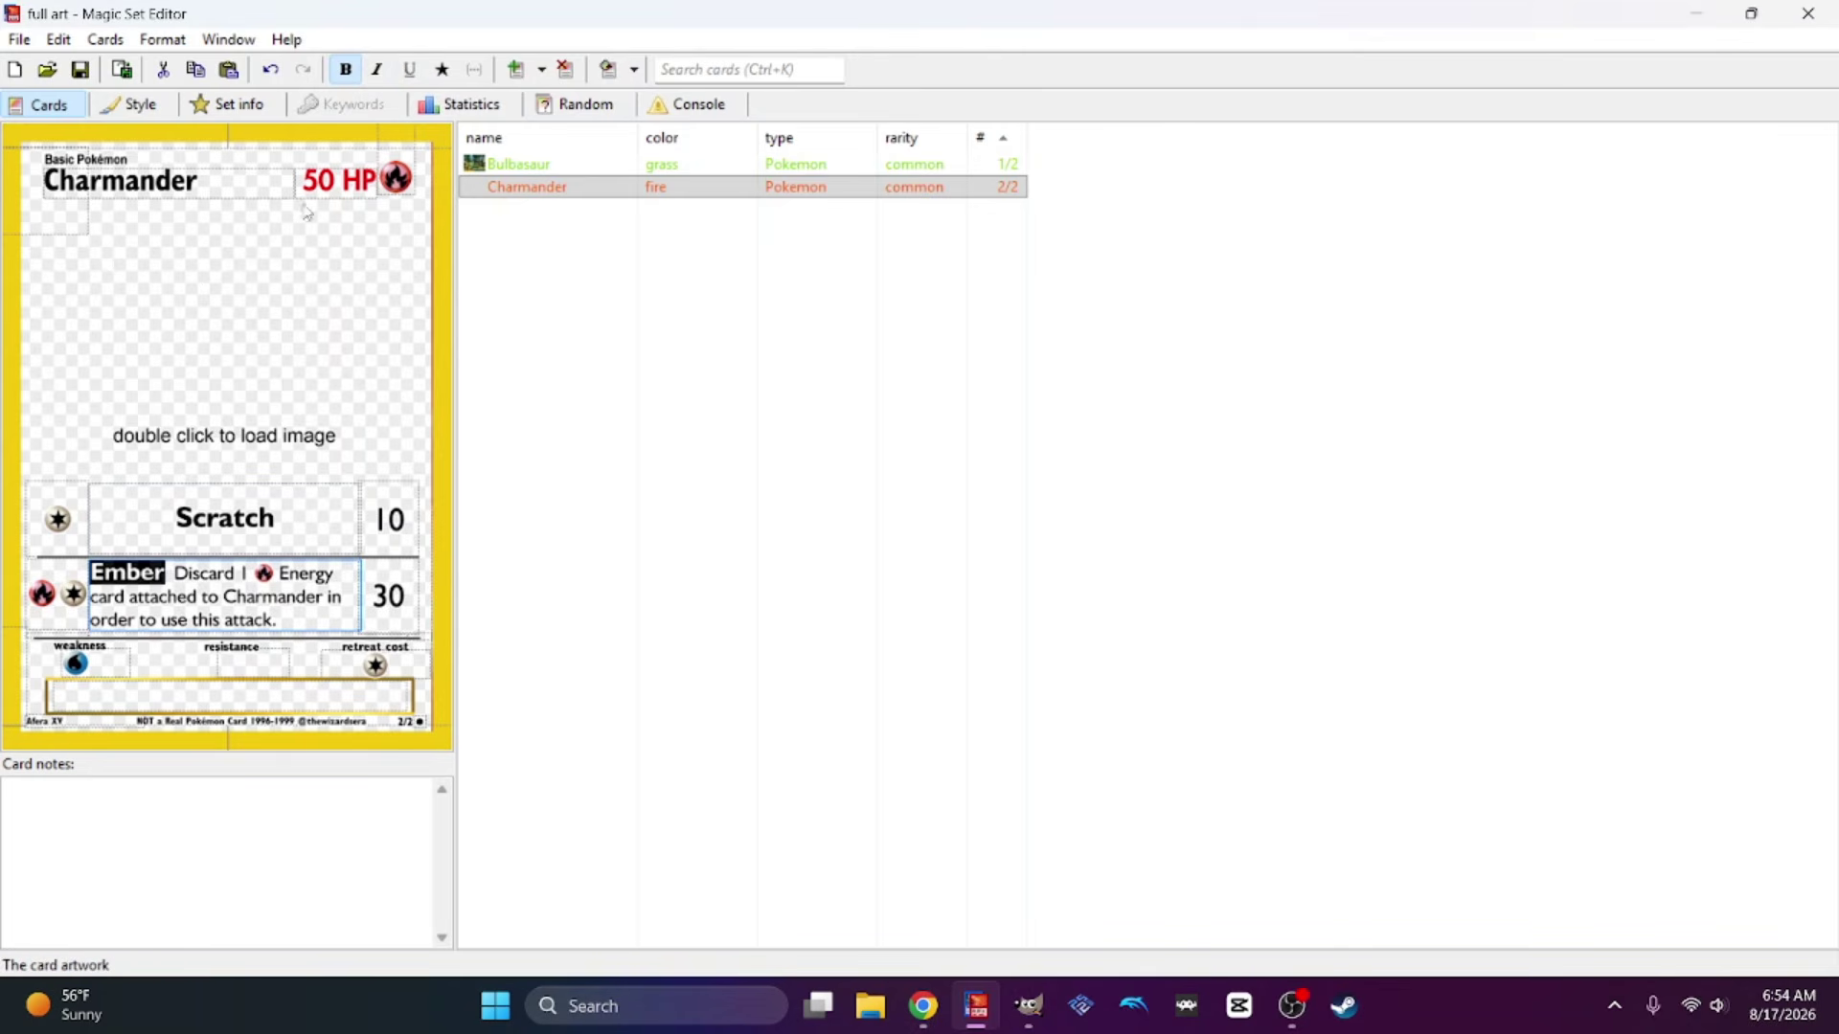
click(58, 541)
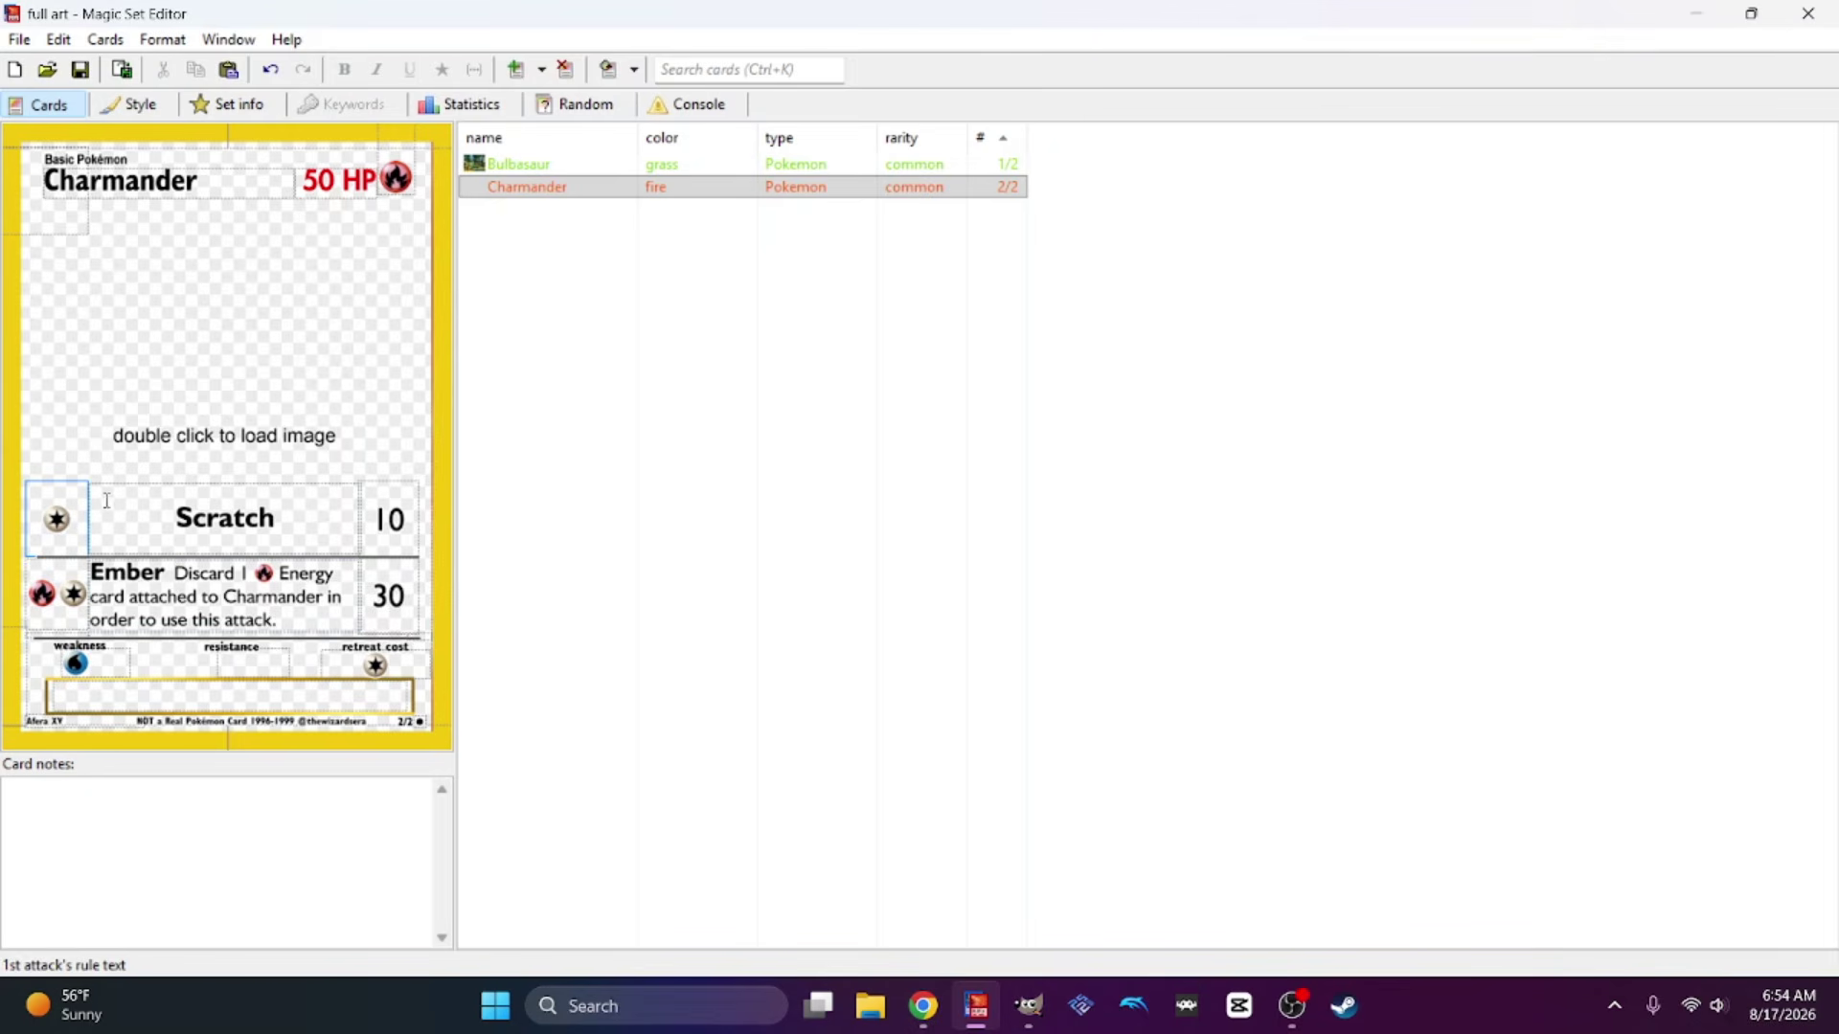
text(C)
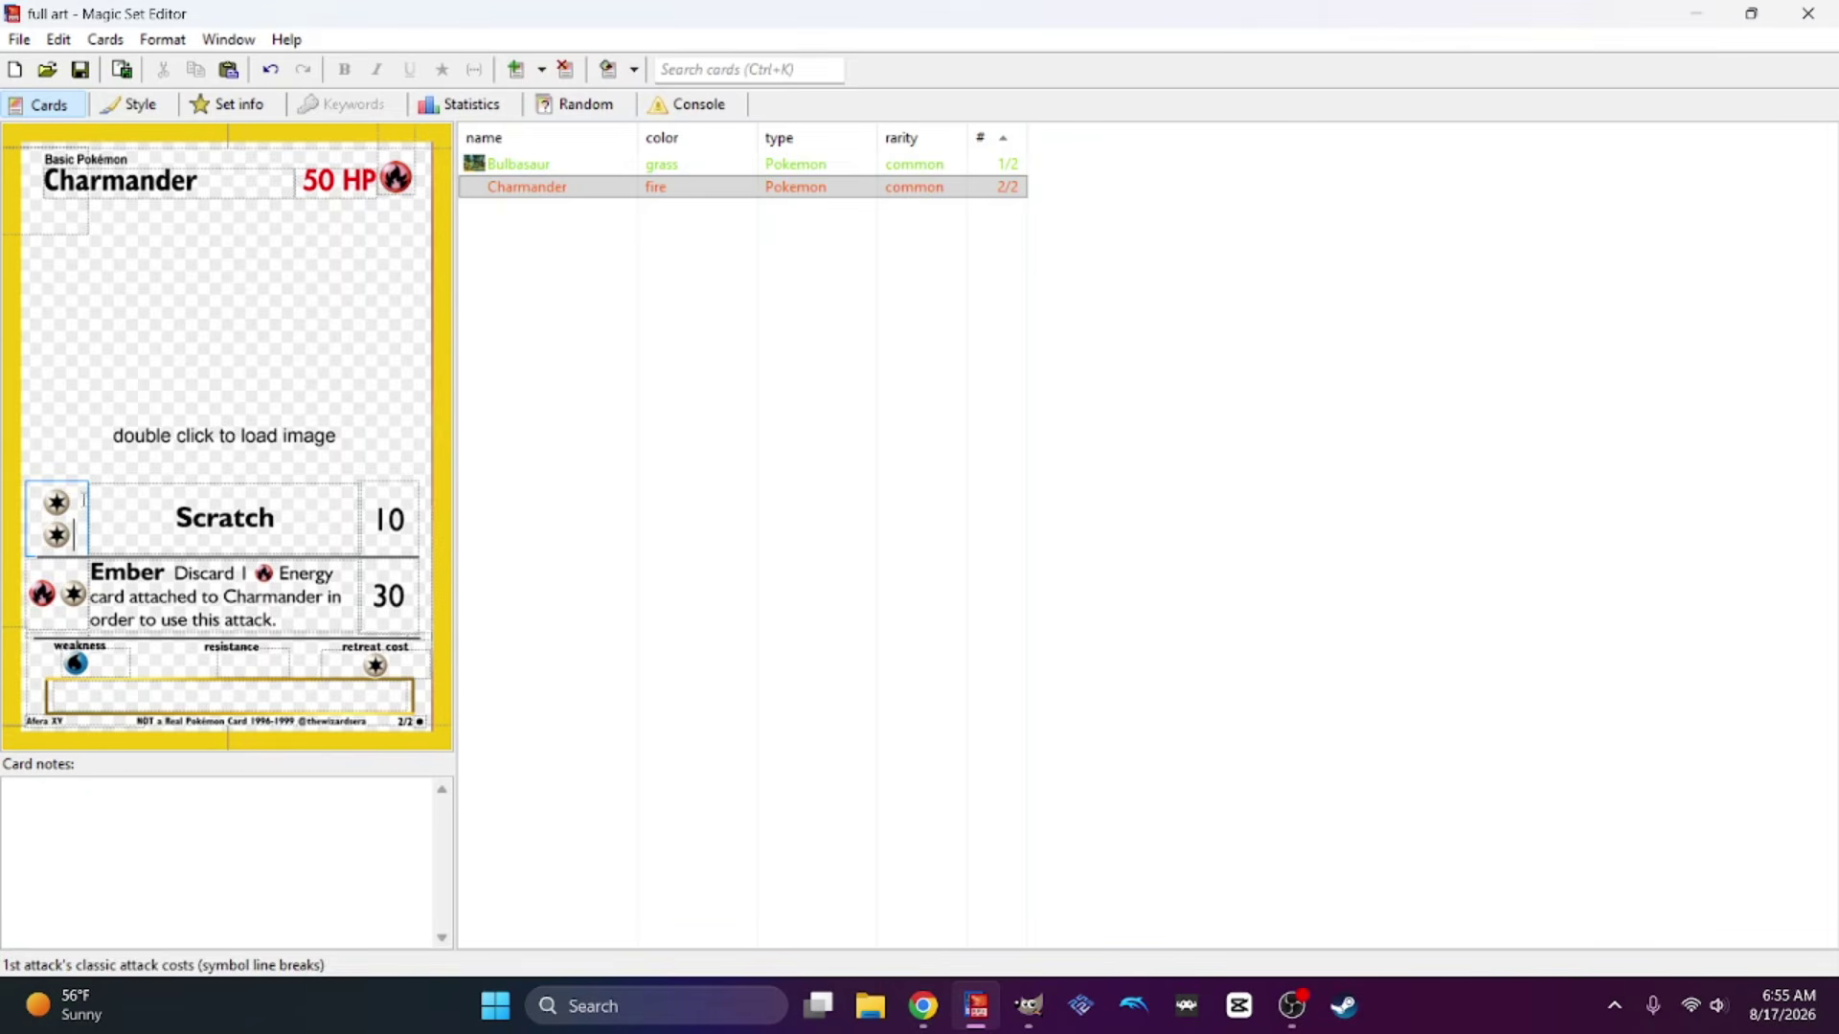
key(BackSpace)
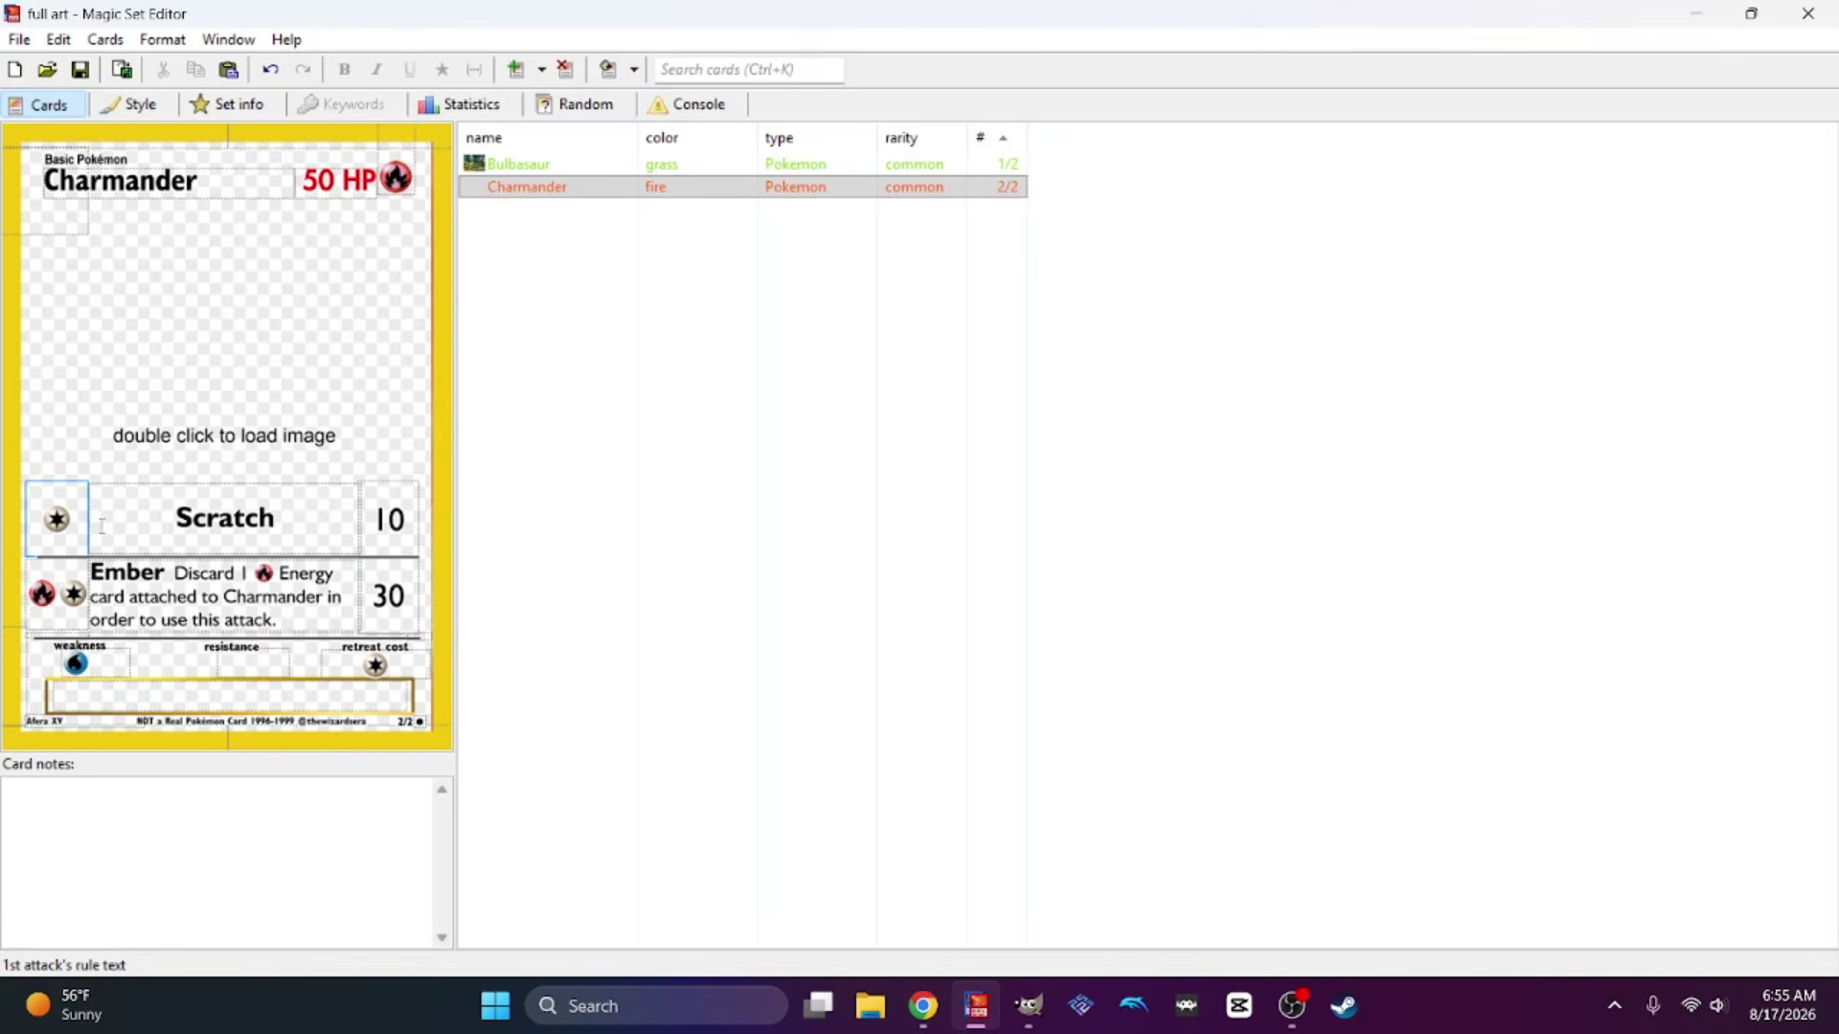
key(BackSpace)
text(C)
Load charmanderfull.png from the Desktop as the card artwork, using Size to Fit with the selection's left offset at 0.
double_click(203, 374)
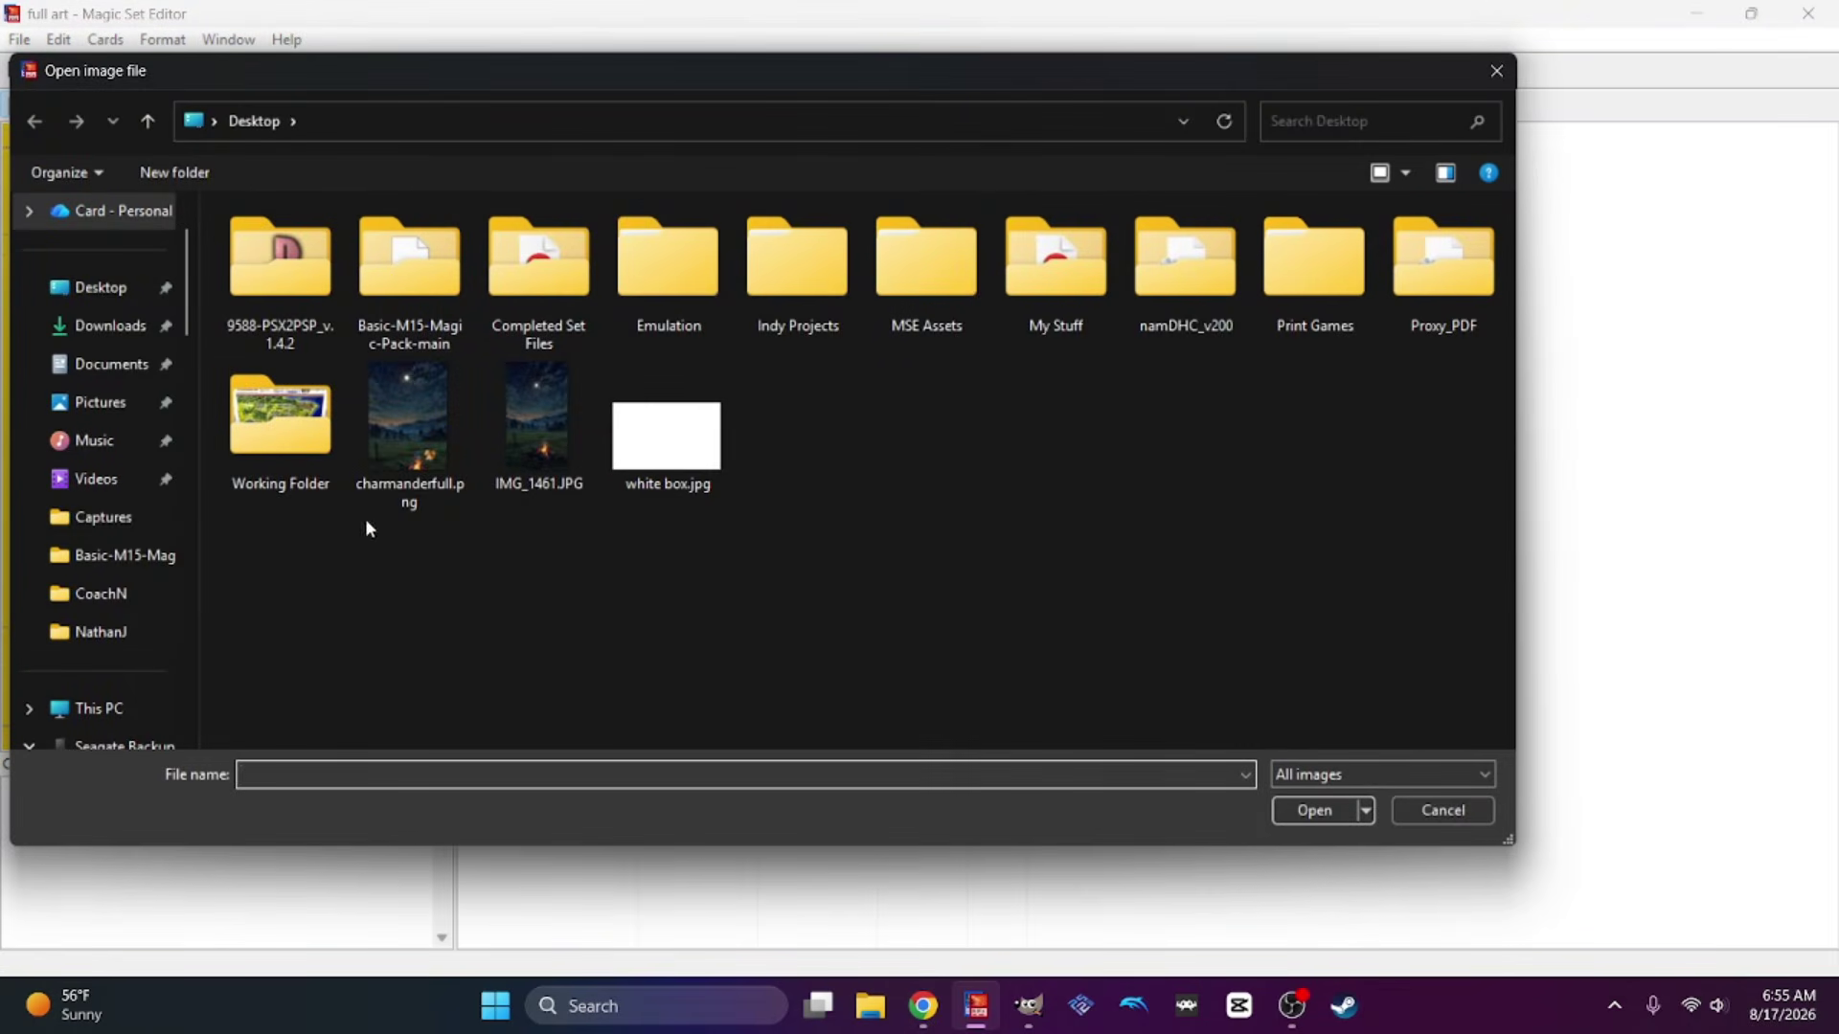
click(428, 440)
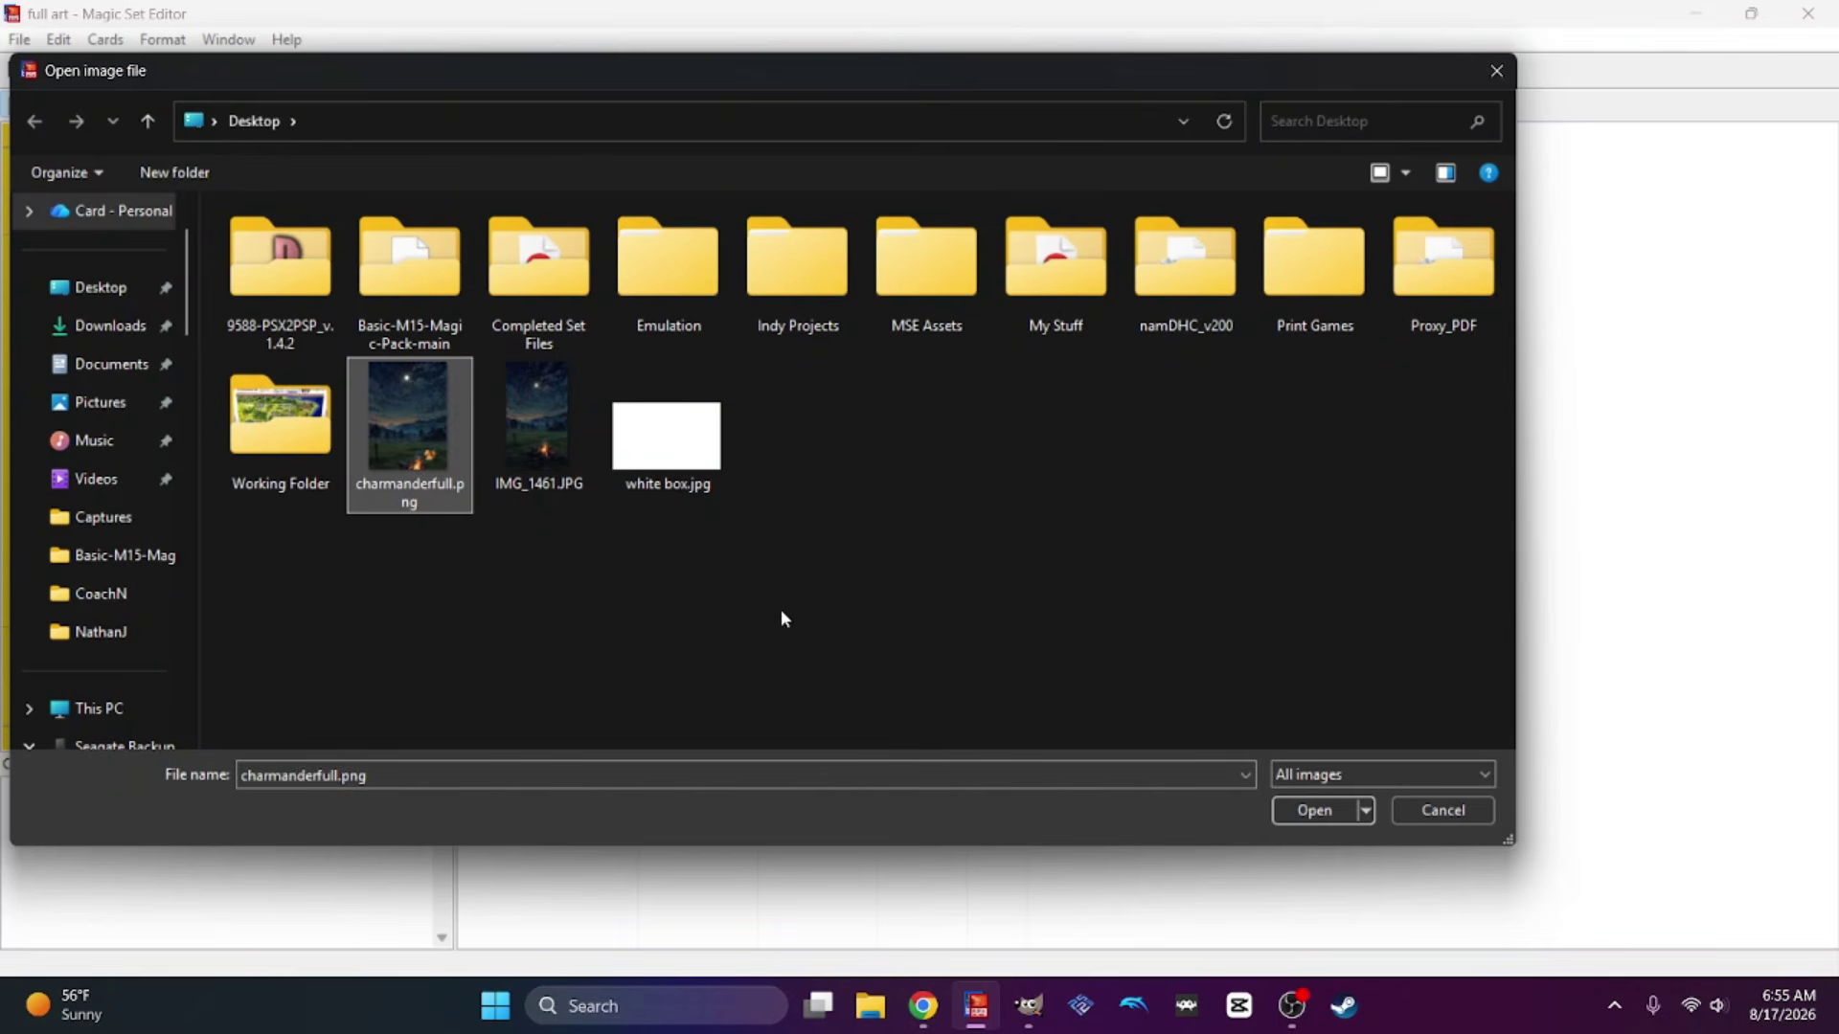
click(1312, 810)
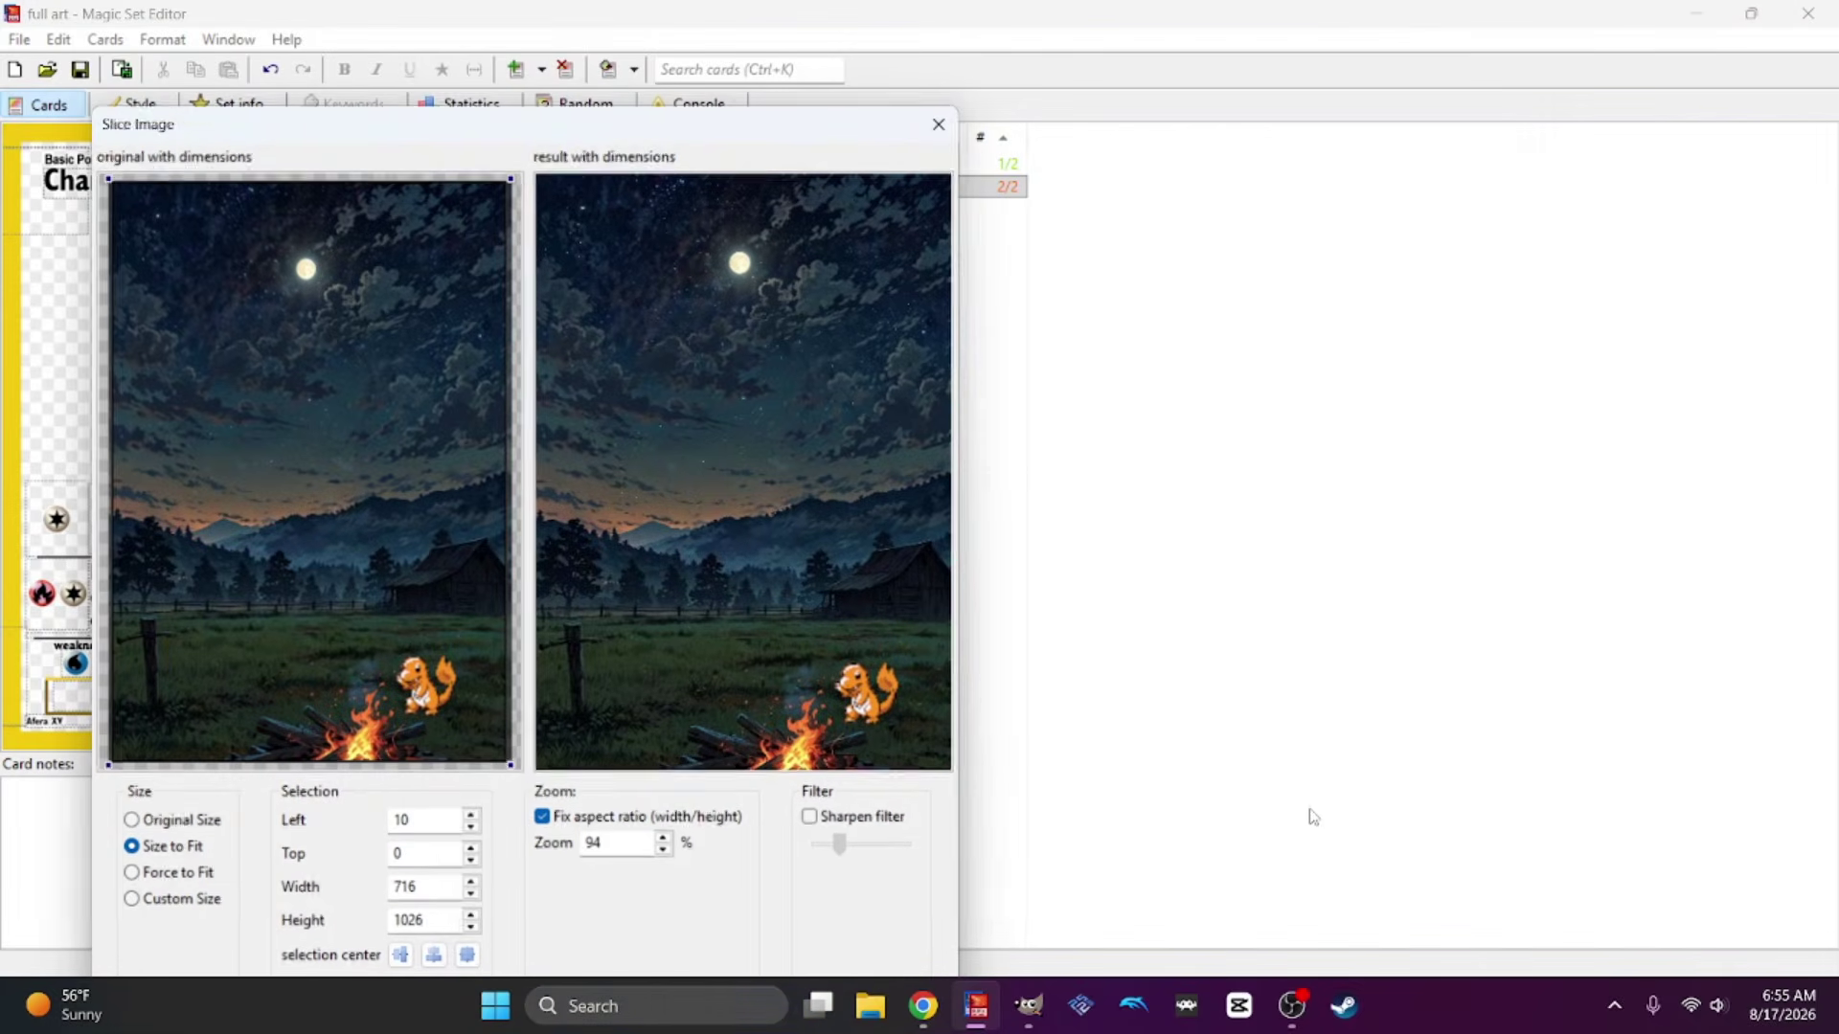
drag(385, 636, 463, 566)
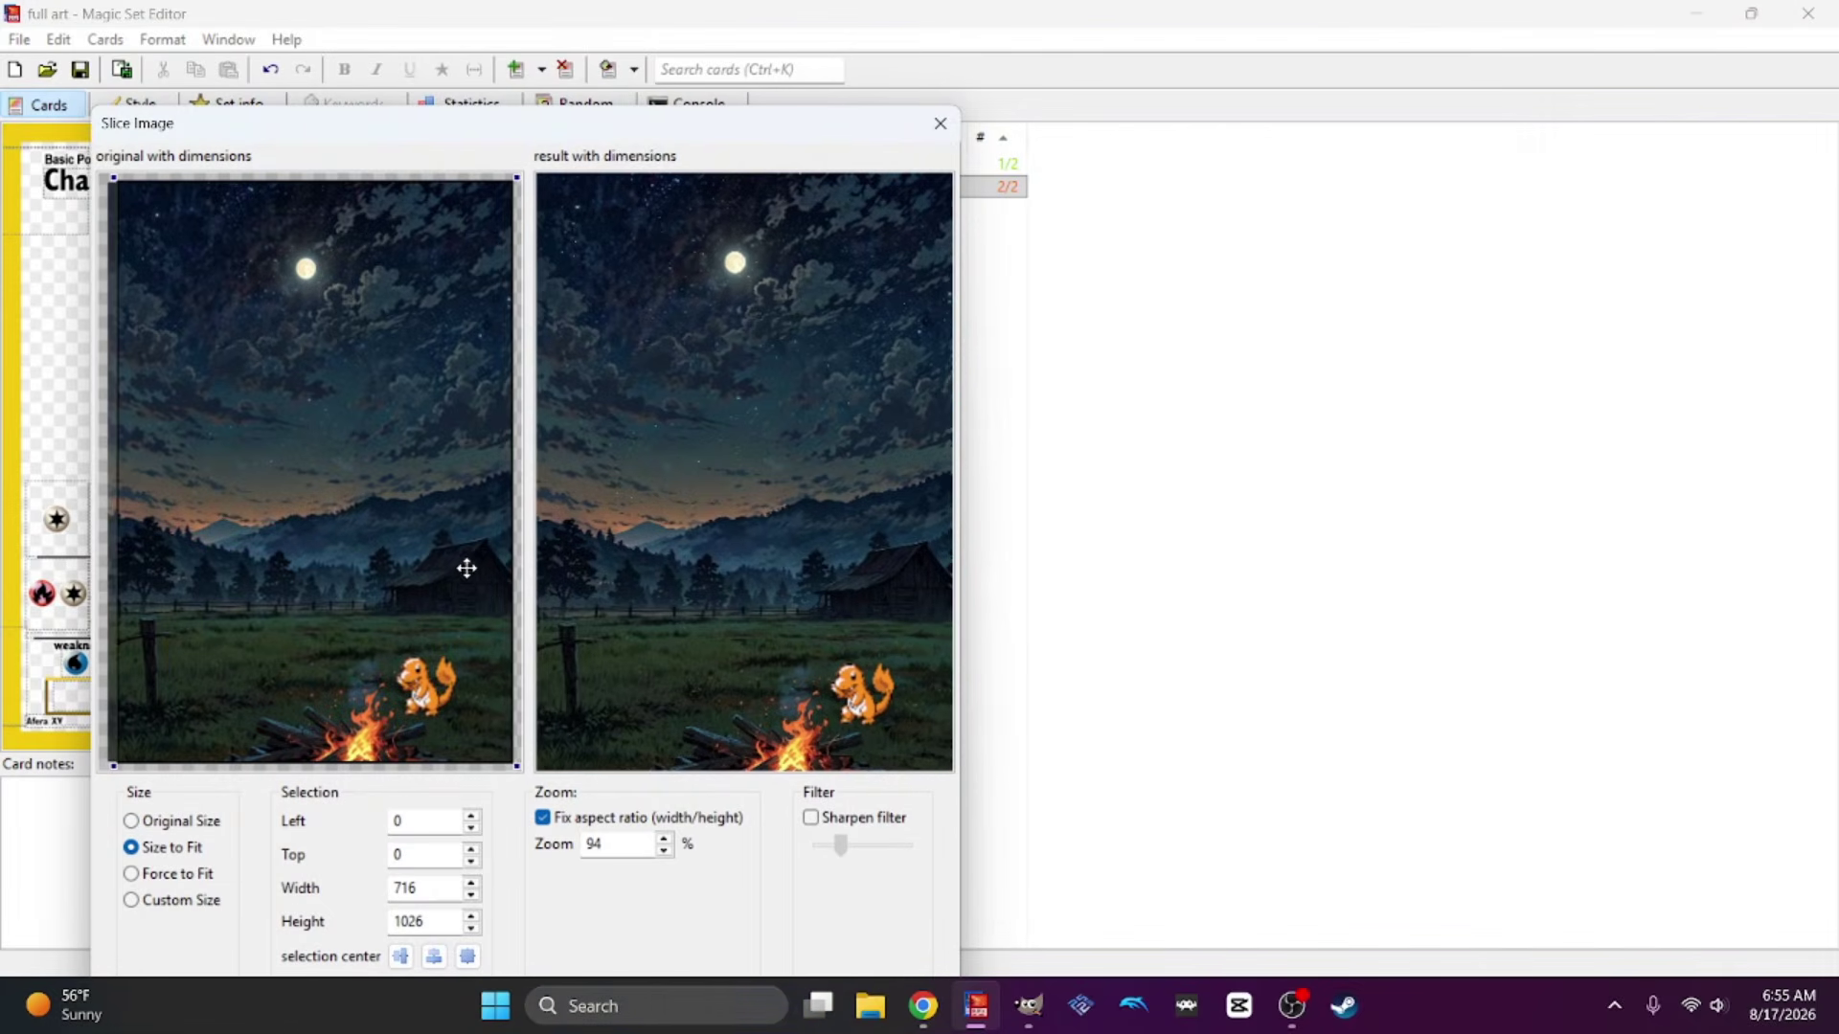
drag(748, 124, 819, 58)
click(871, 941)
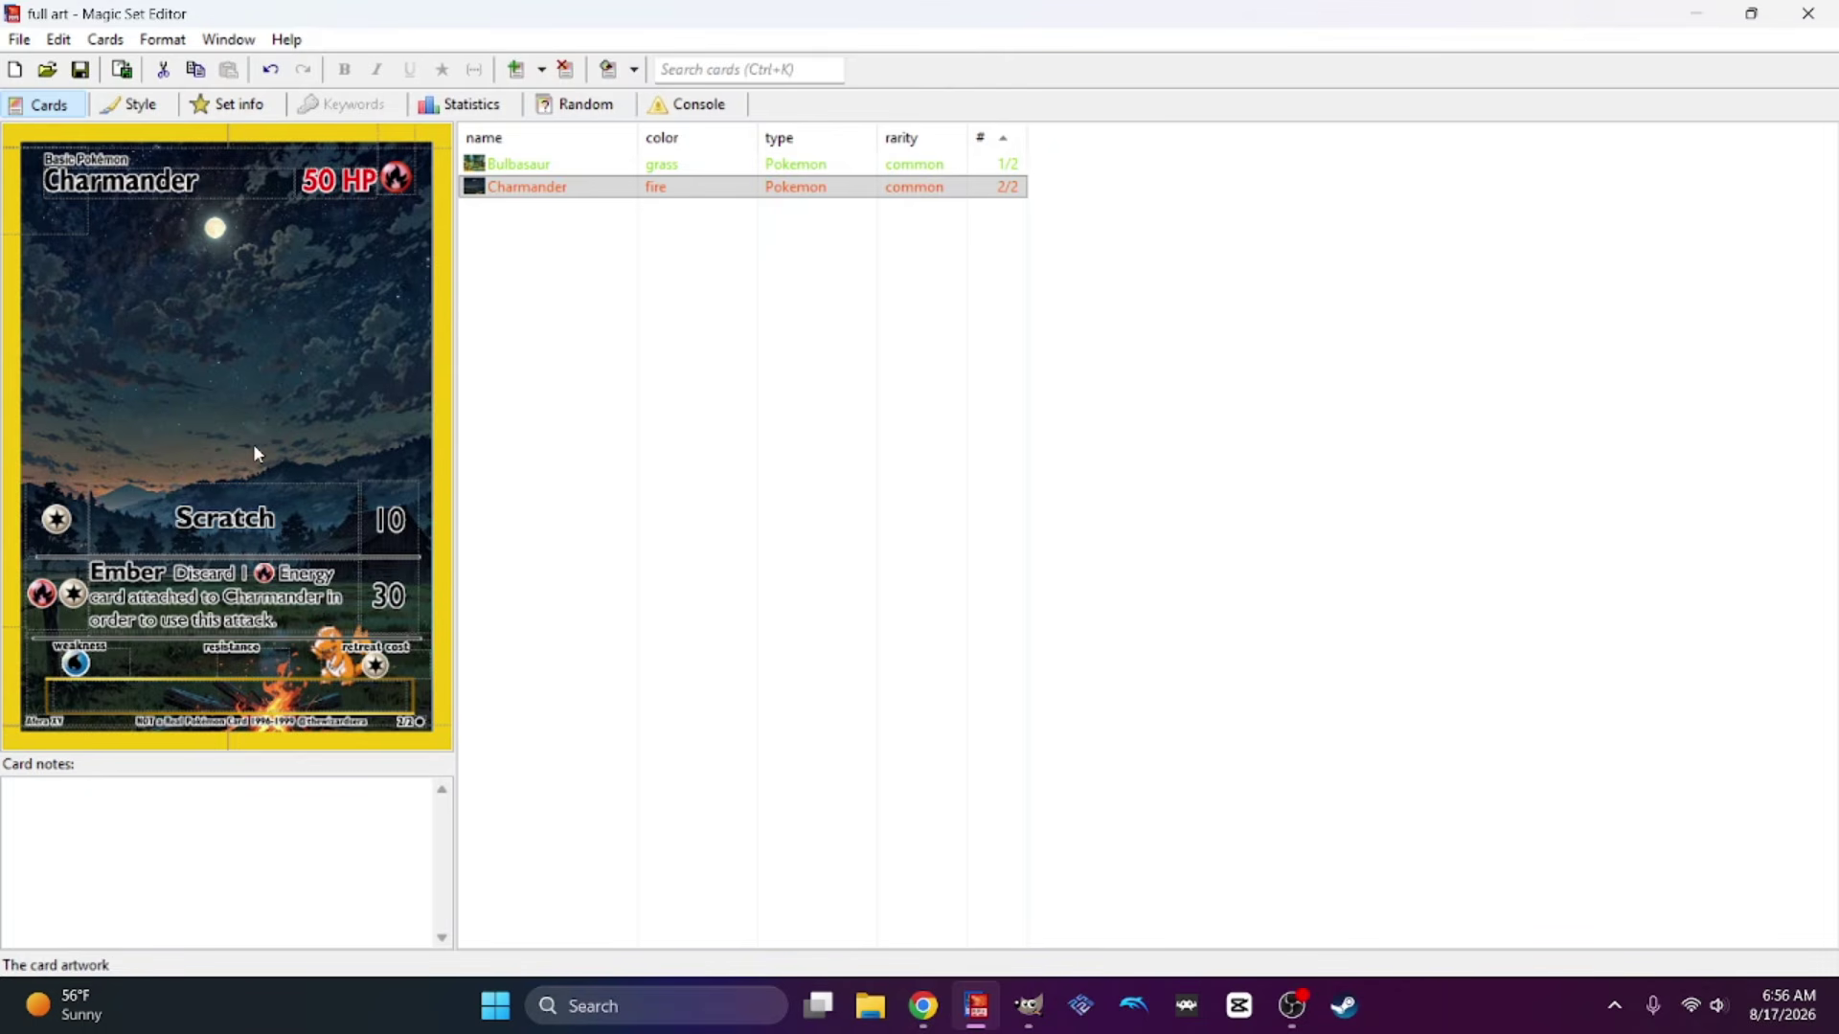
click(332, 739)
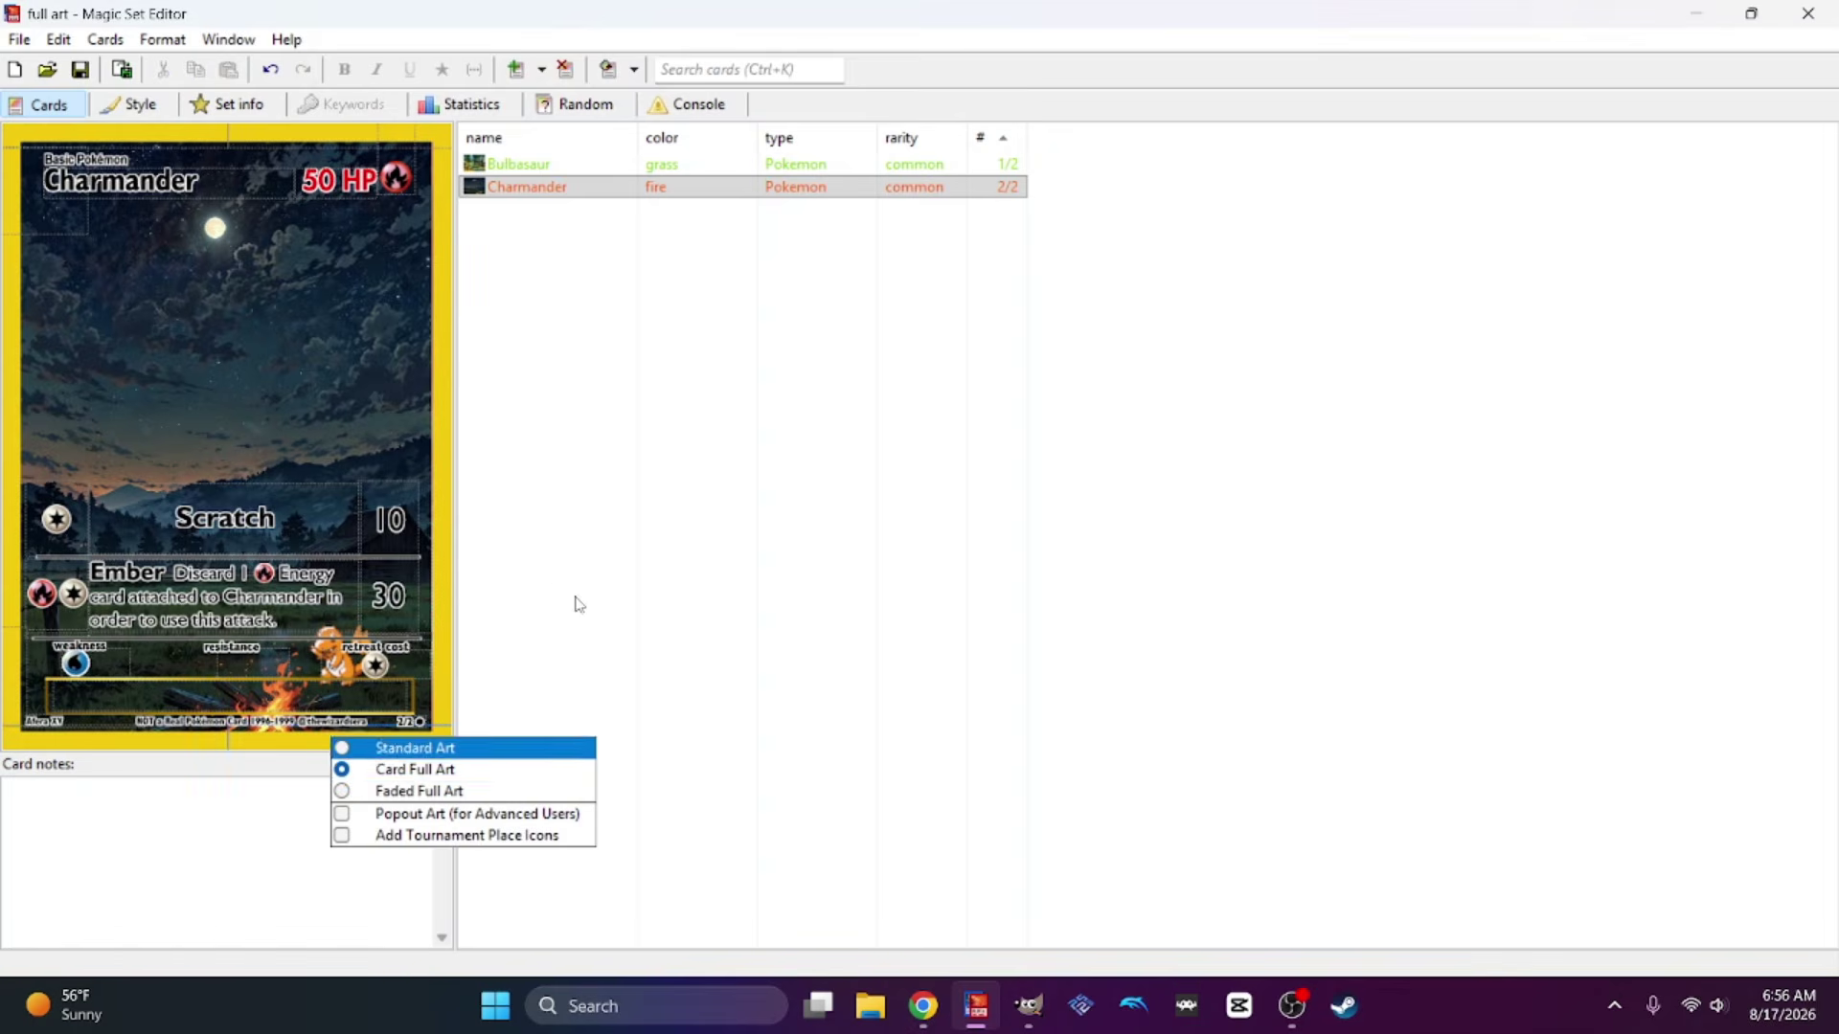
click(563, 569)
click(539, 373)
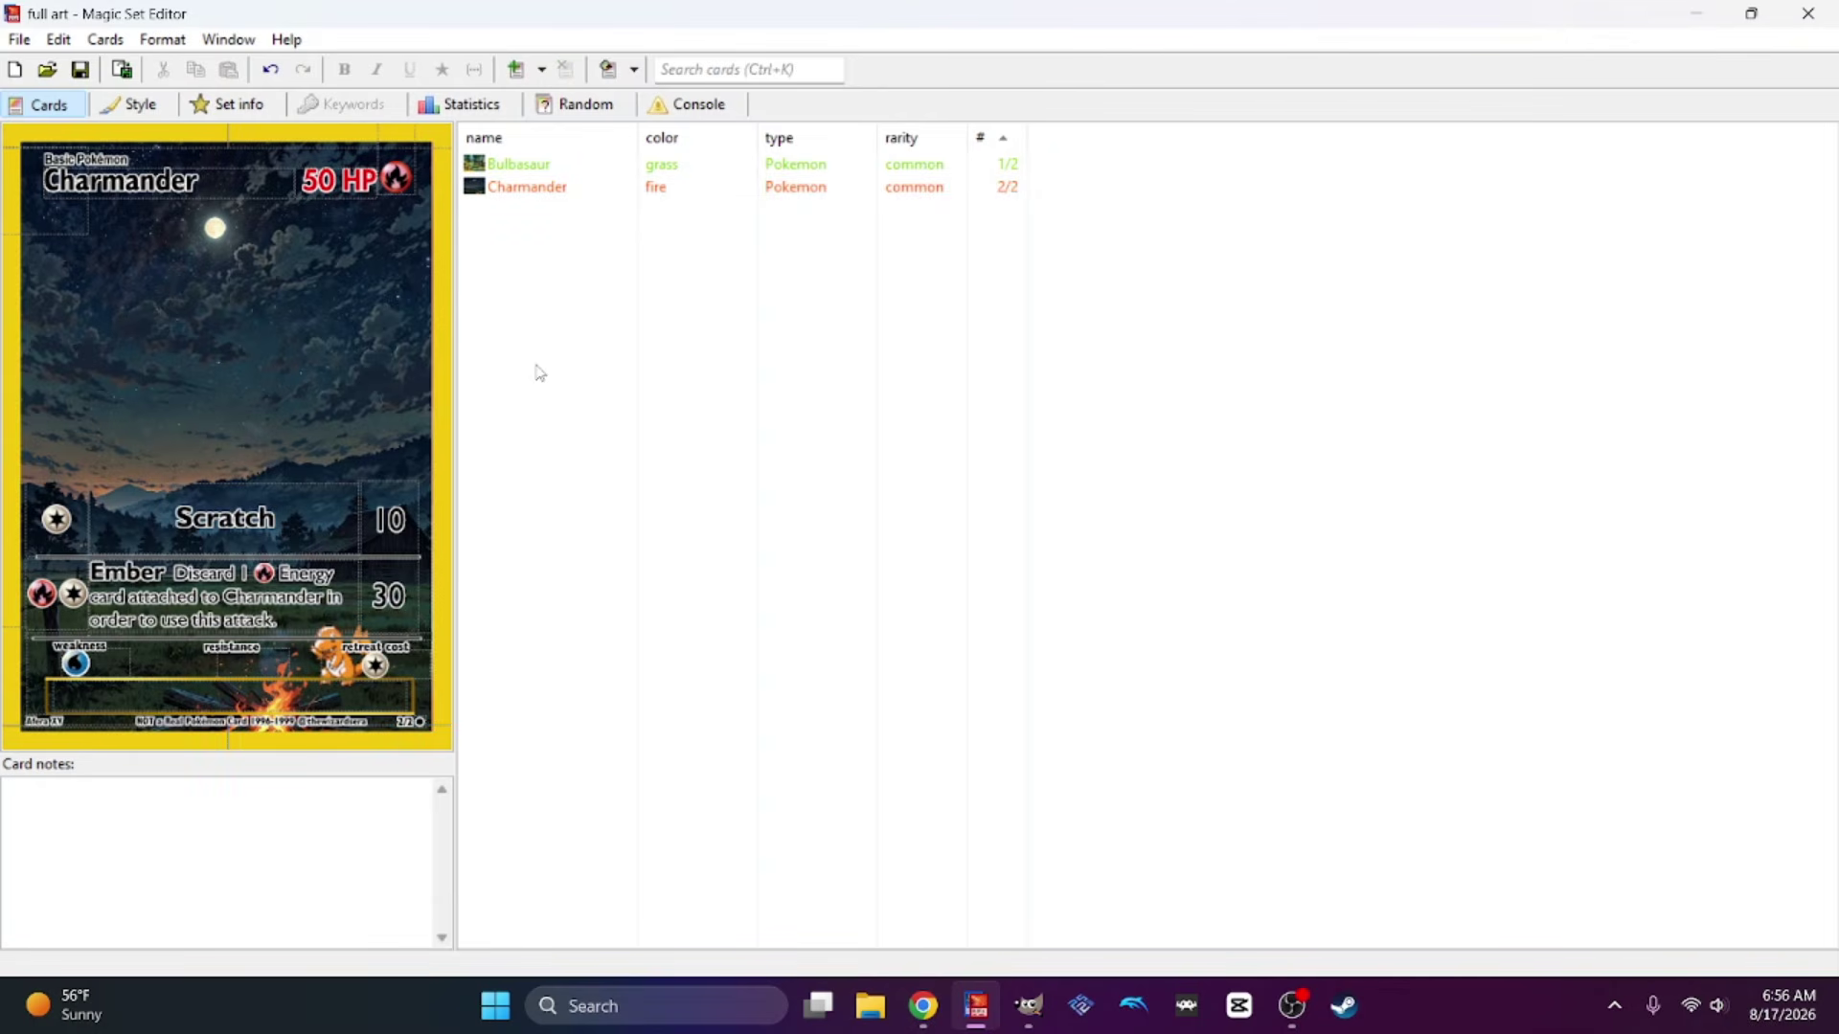